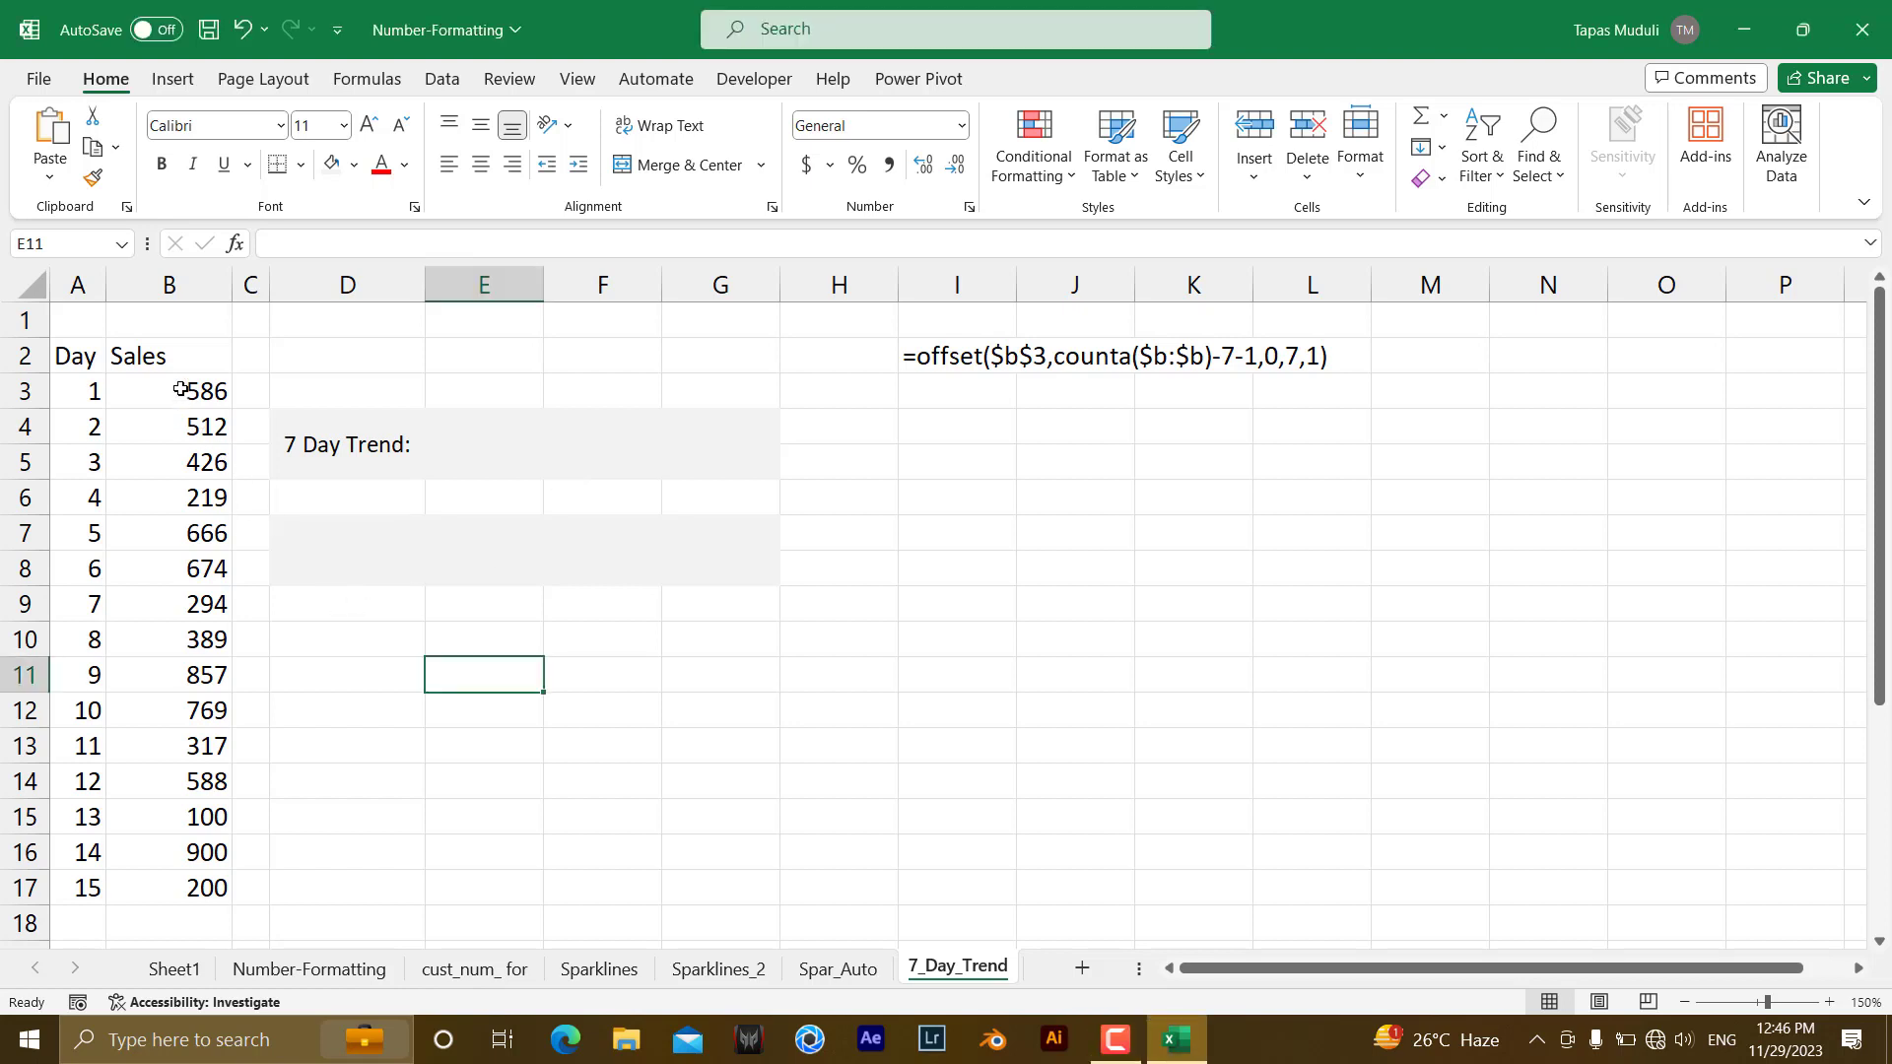
Insert a line sparkline of the sales in B3:B17 into merged cell D7 and turn on its markers
{"action": "left_click_drag", "start_coordinate": [175, 389], "coordinate": [194, 877]}
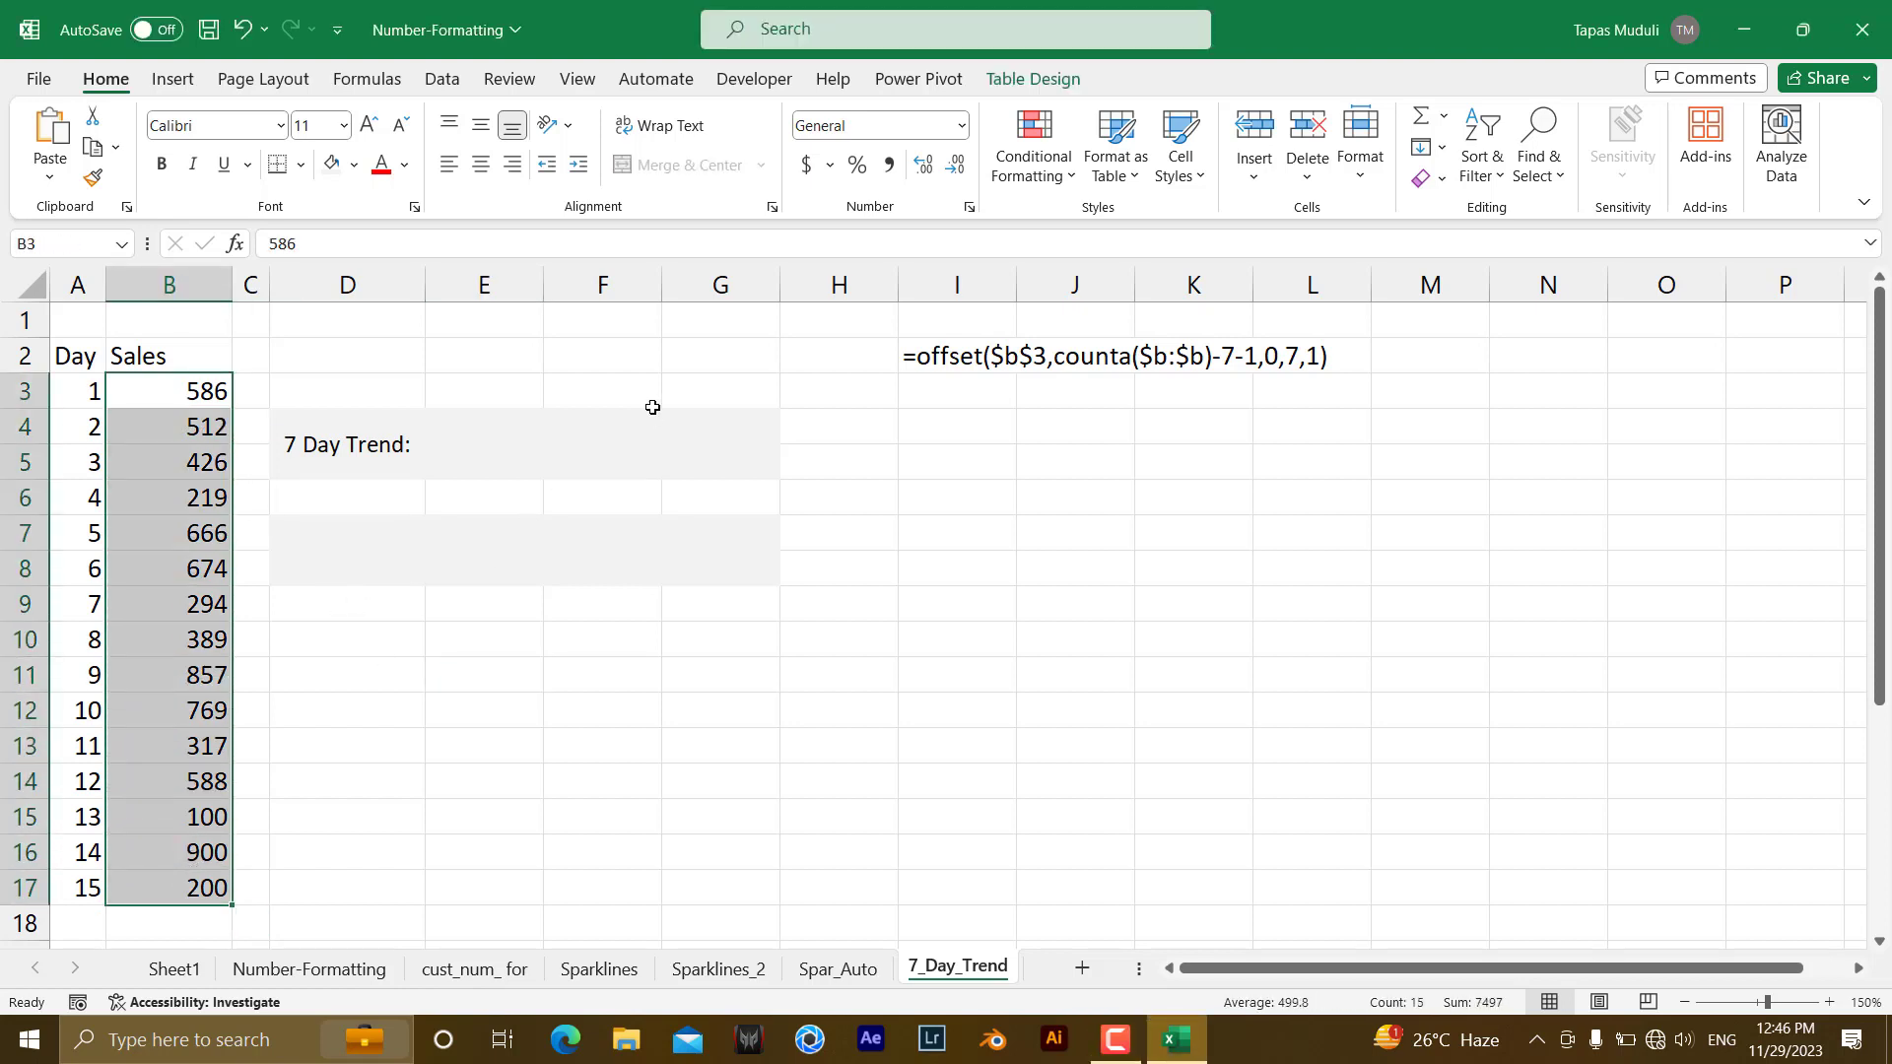
{"action": "left_click", "coordinate": [173, 79]}
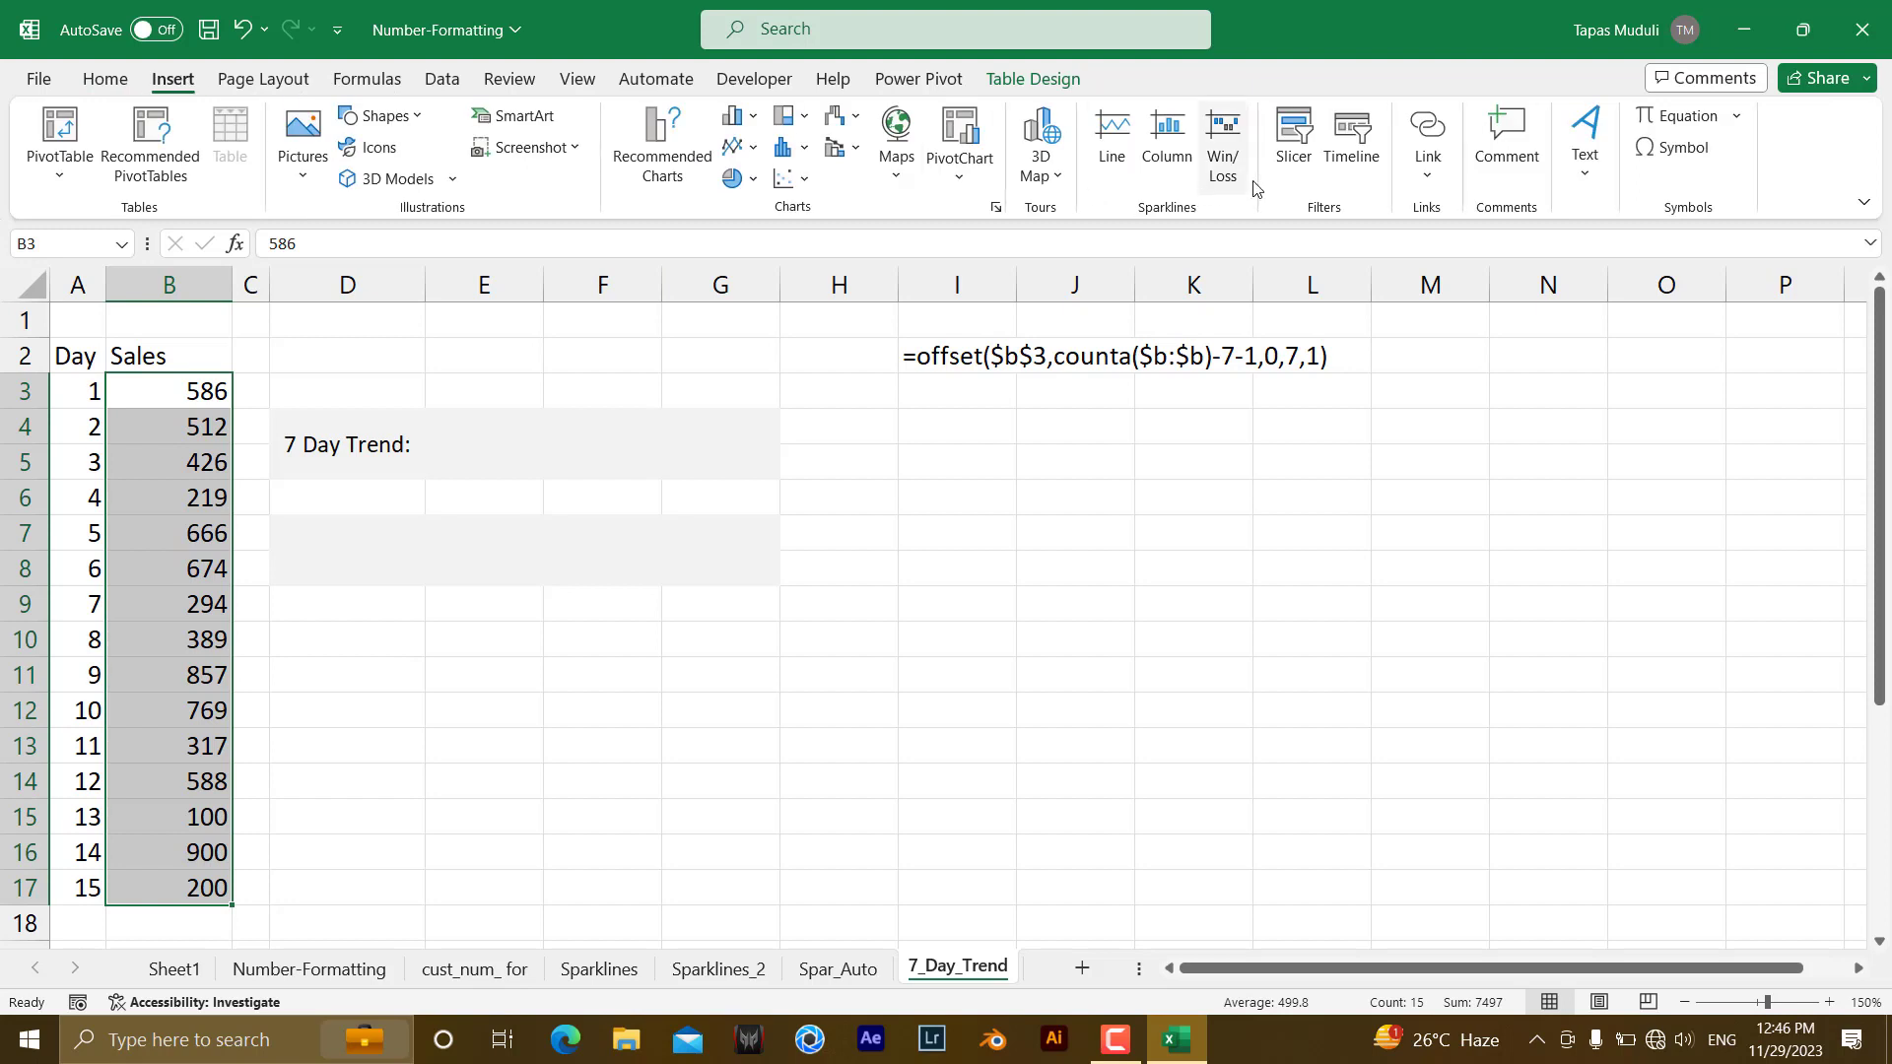
{"action": "left_click", "coordinate": [1095, 146]}
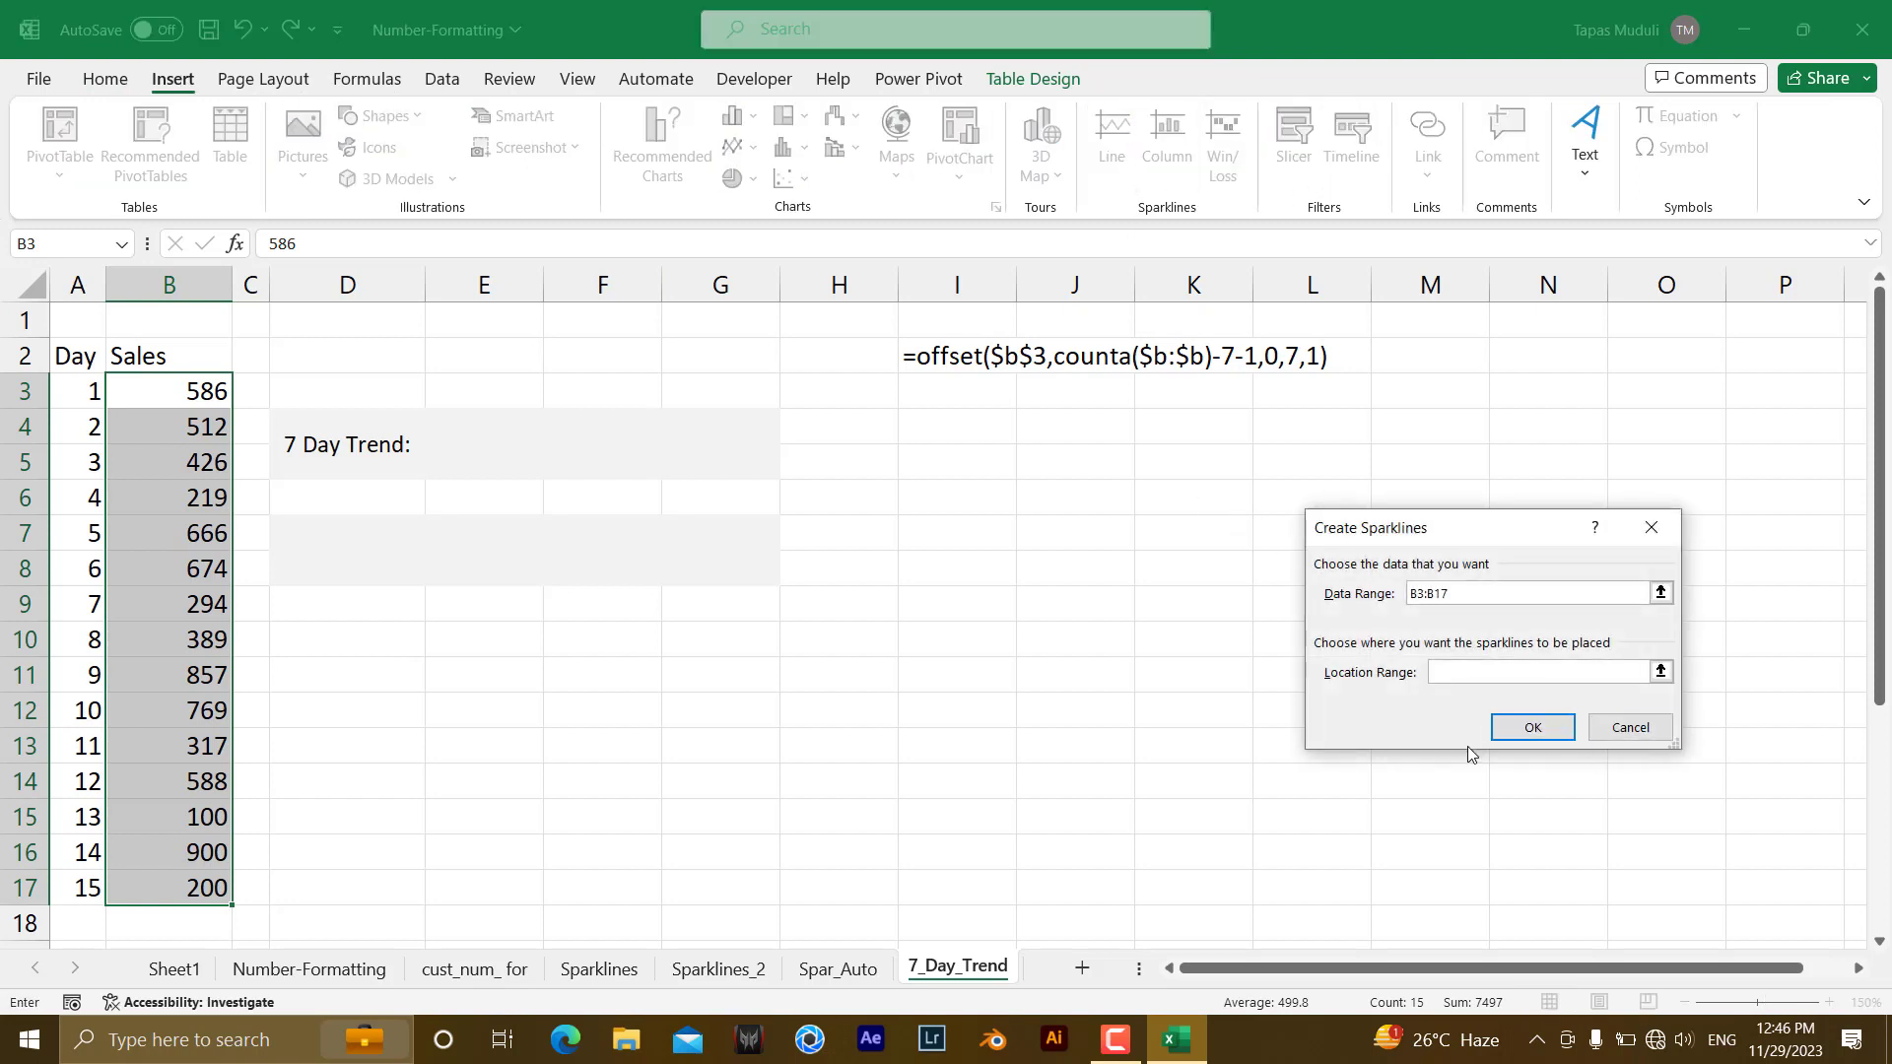
{"action": "left_click", "coordinate": [538, 572]}
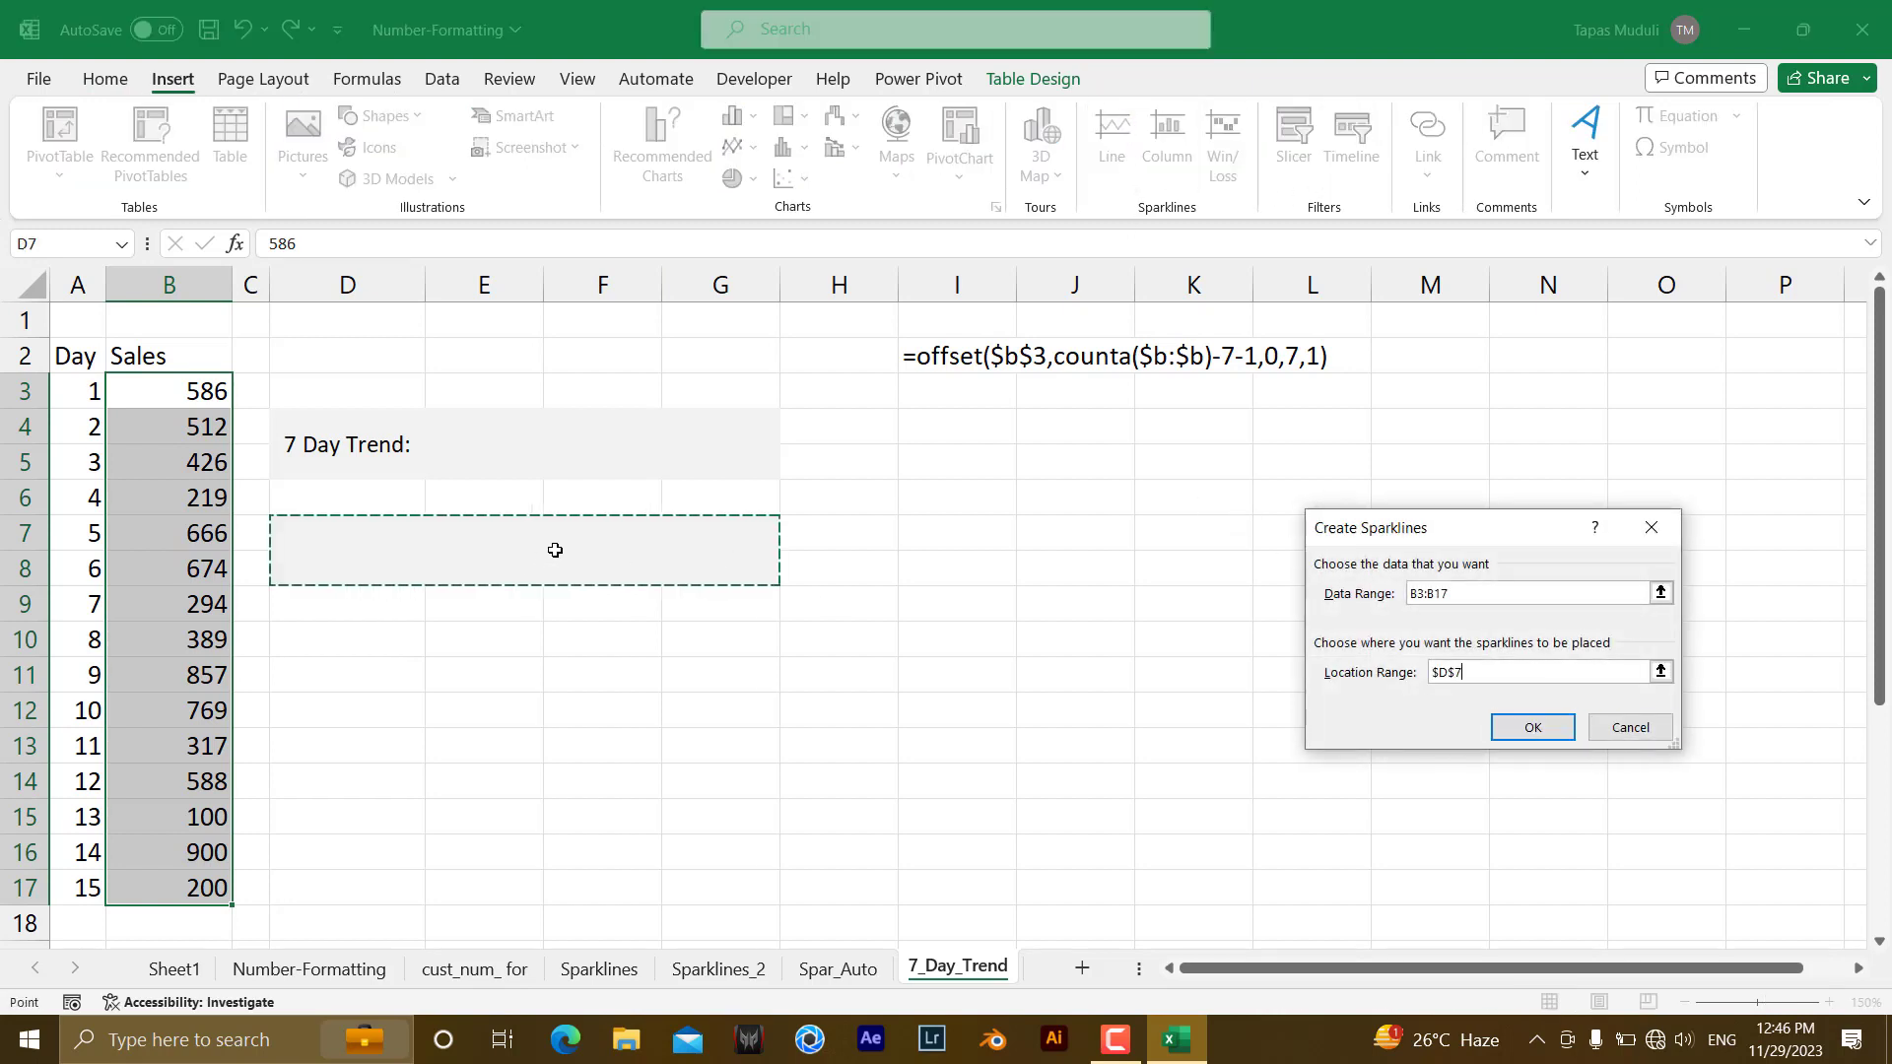
{"action": "left_click", "coordinate": [1532, 727]}
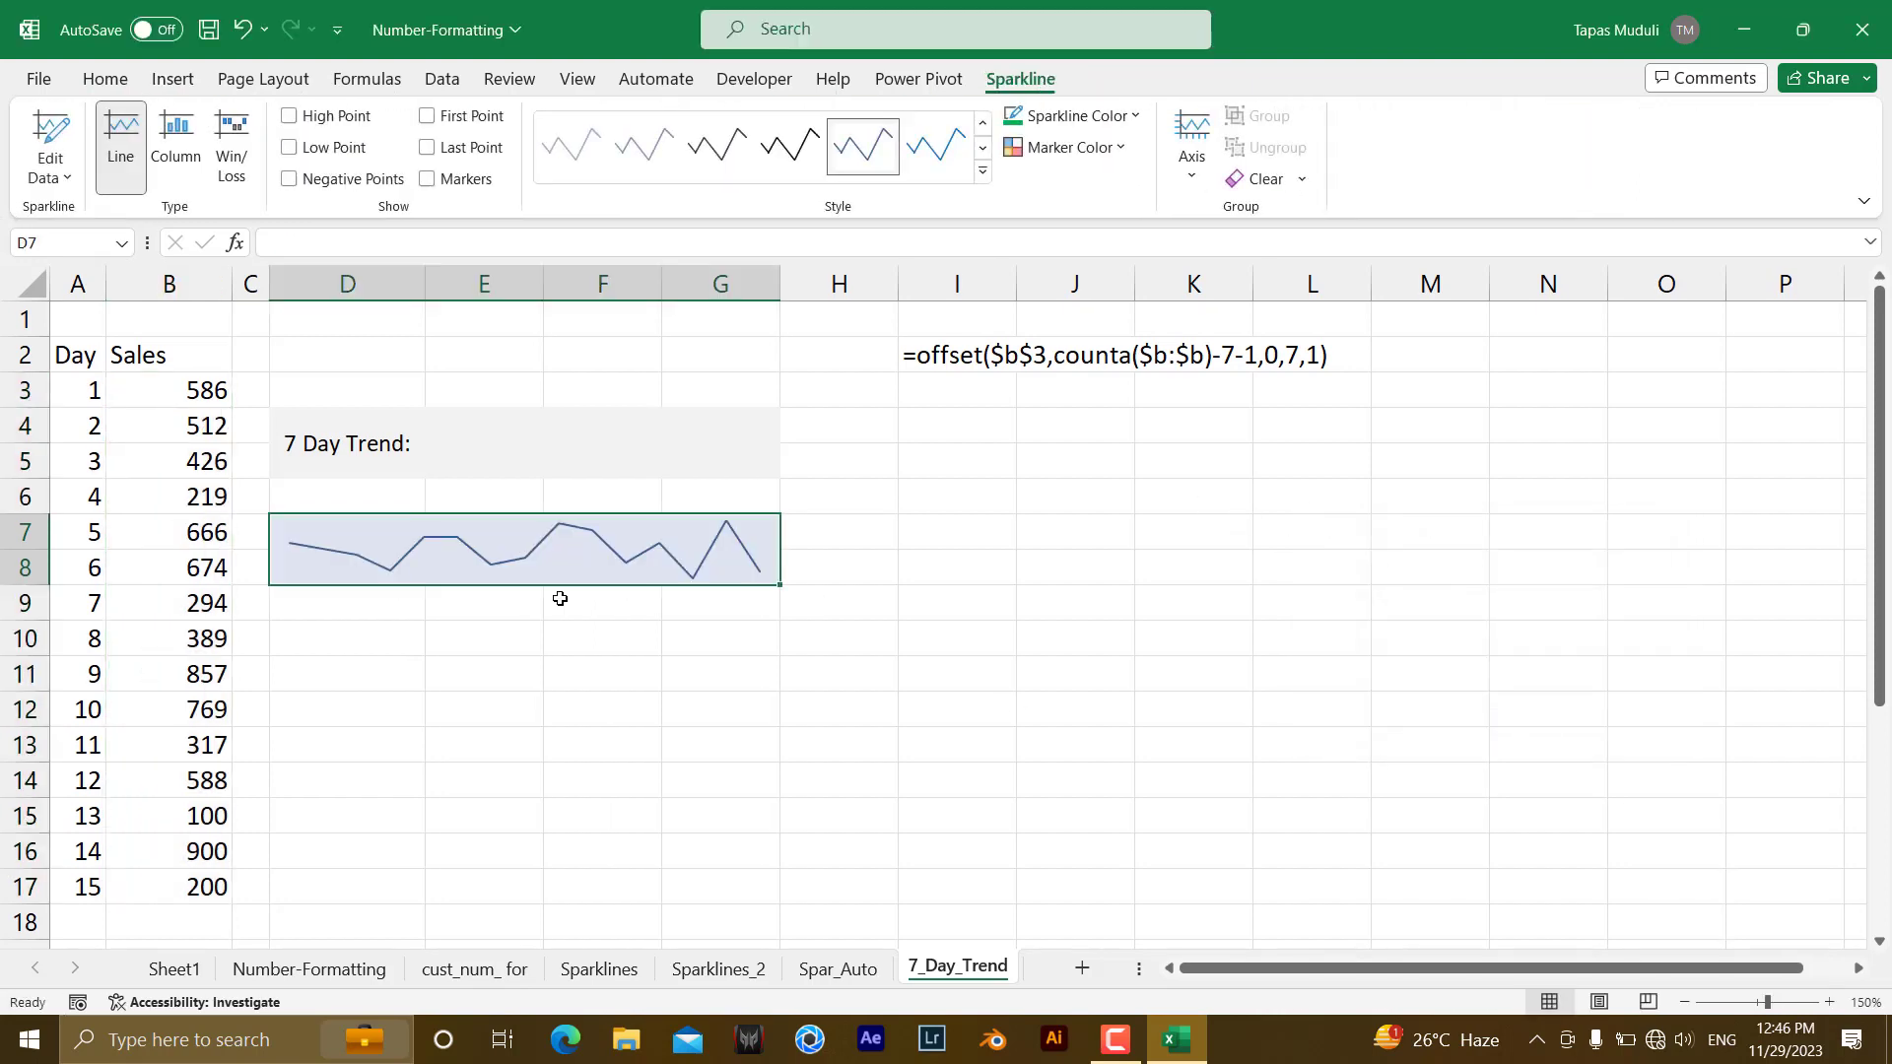
{"action": "left_click", "coordinate": [429, 181]}
Extend the Day series to 16 in row 18 and enter 300 as its sales value
{"action": "left_click", "coordinate": [85, 914]}
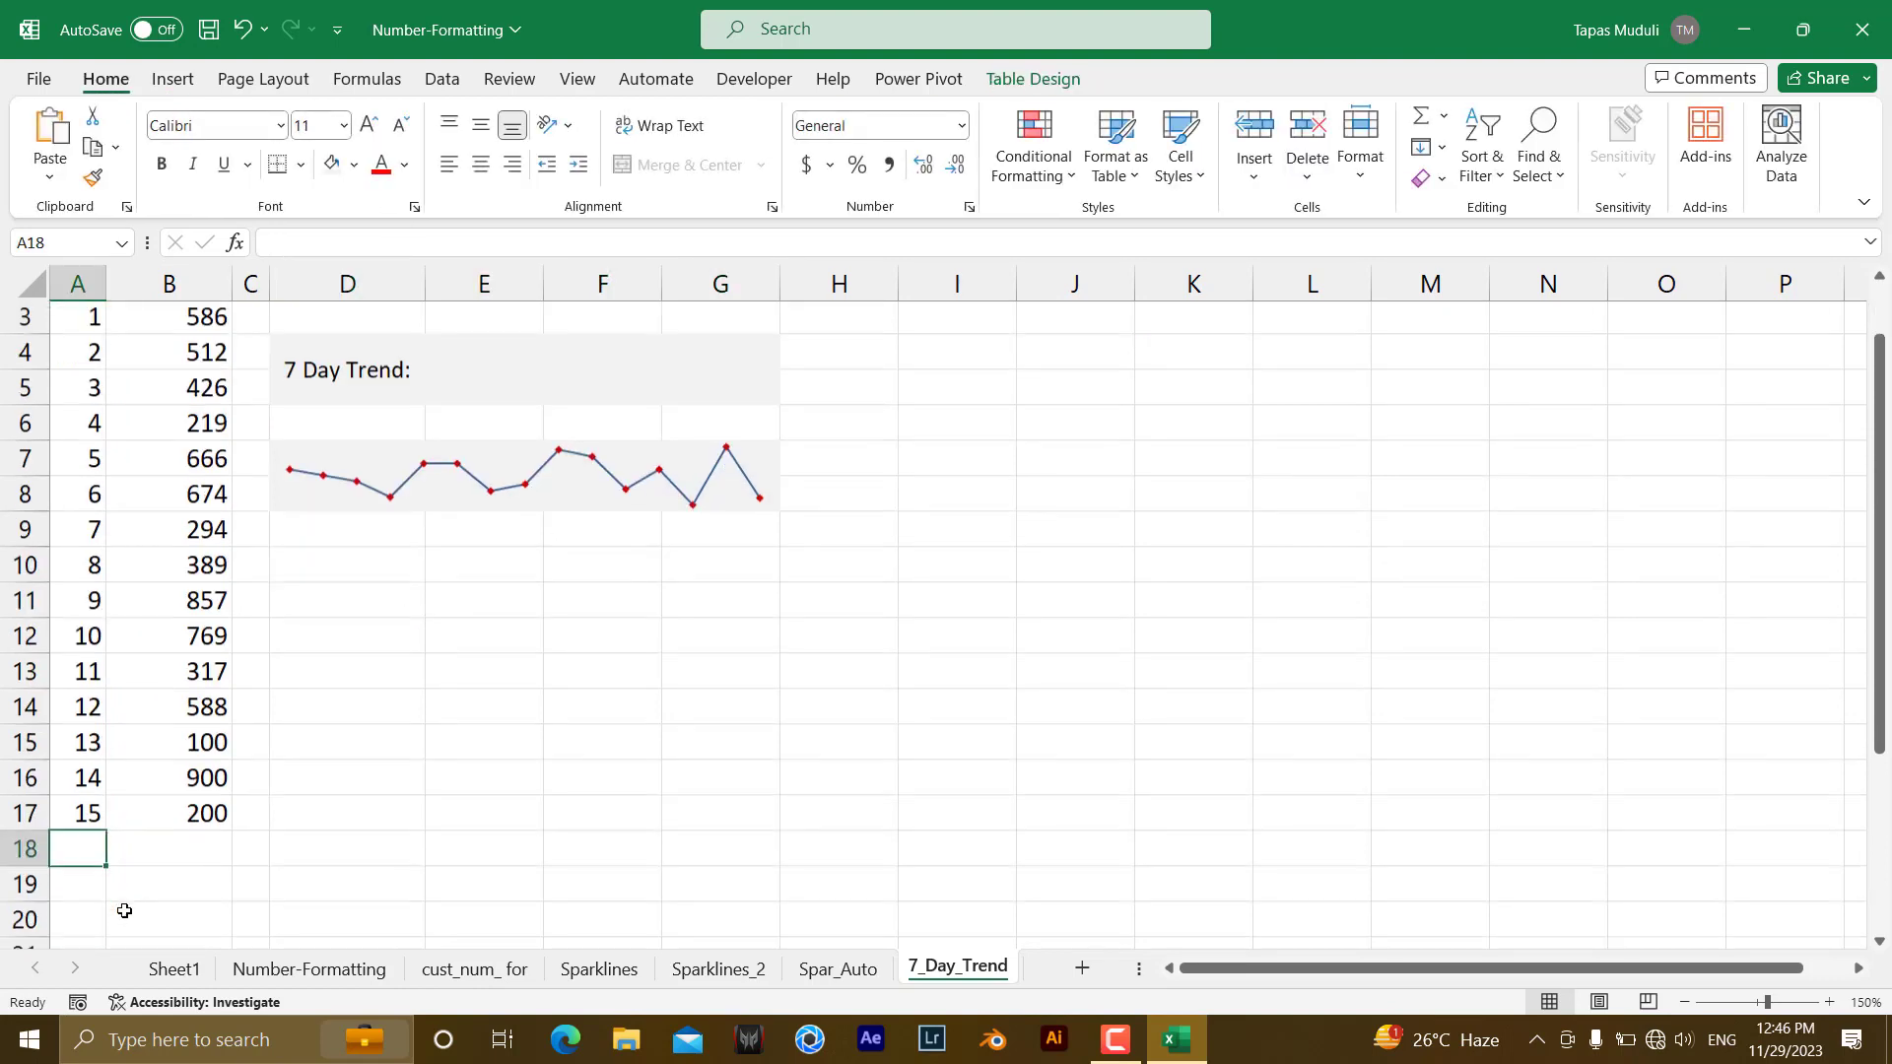
{"action": "scroll", "coordinate": [86, 913], "scroll_direction": "down", "scroll_amount": 1}
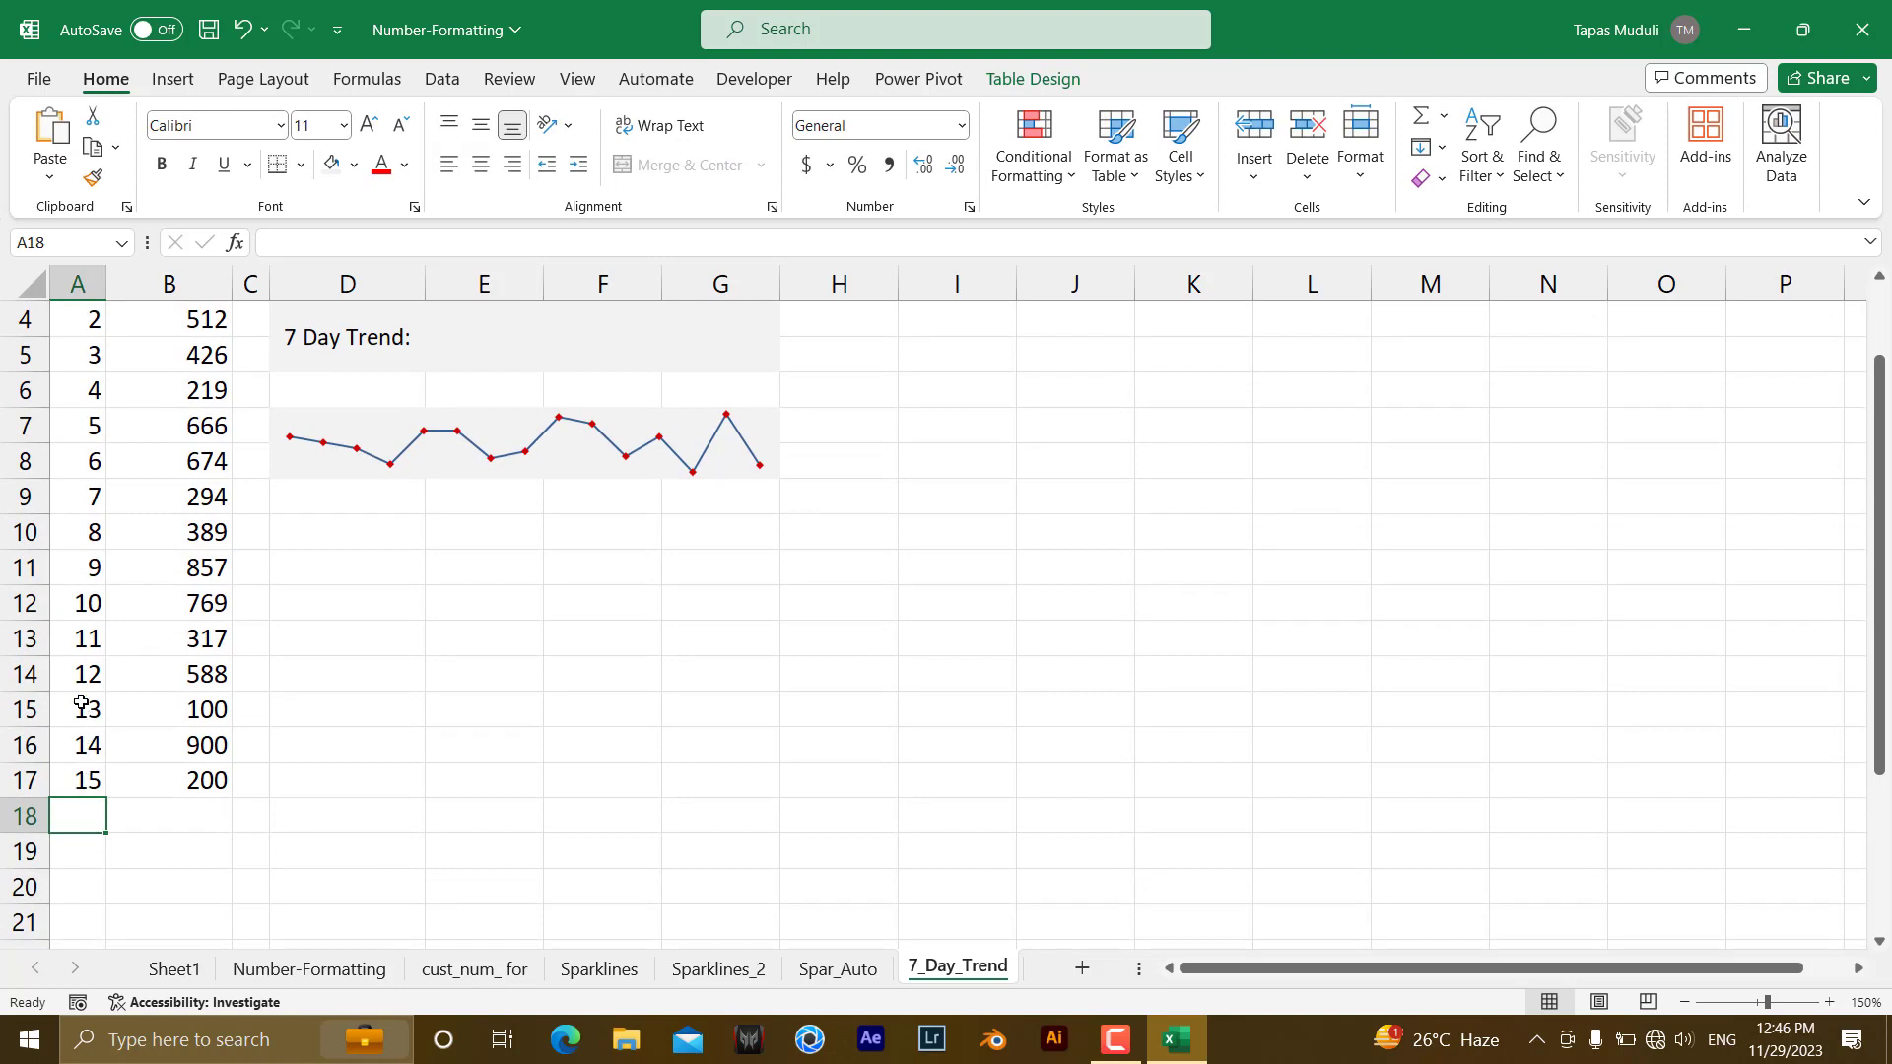
{"action": "left_click_drag", "start_coordinate": [80, 703], "coordinate": [105, 821]}
{"action": "left_click", "coordinate": [216, 826]}
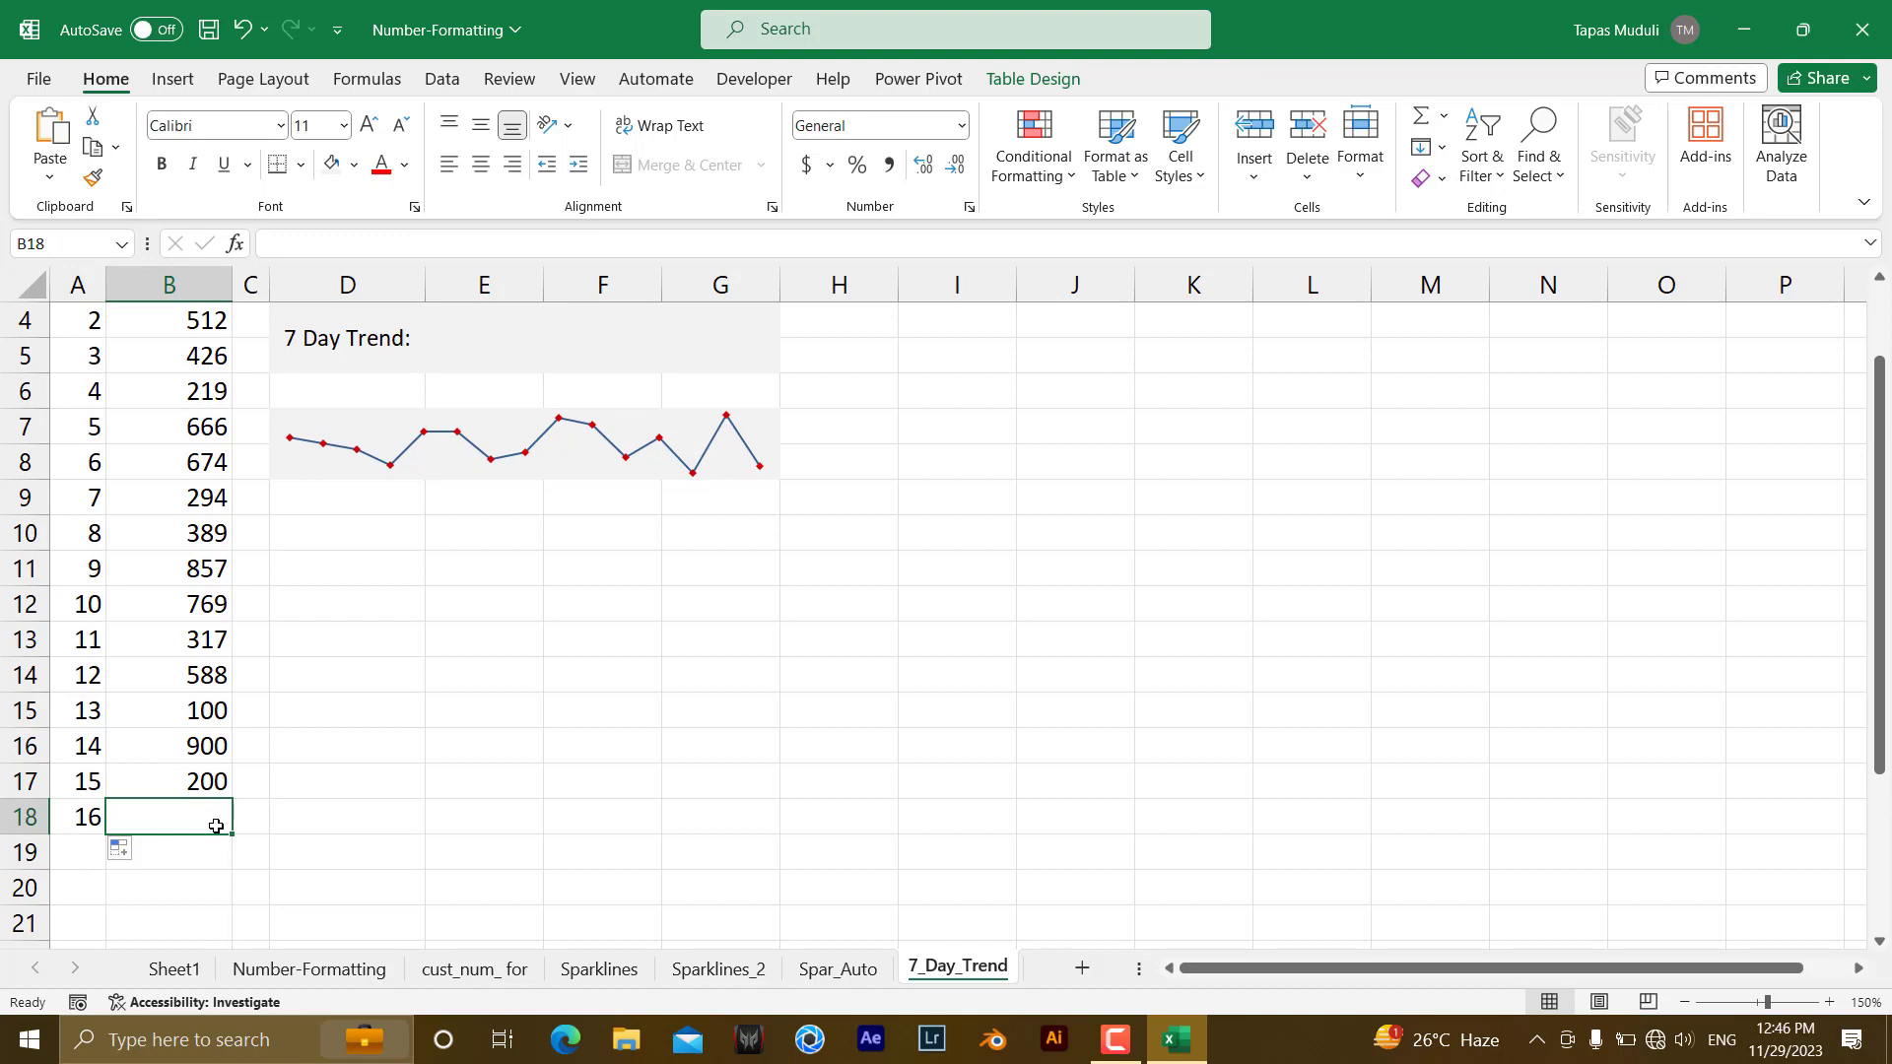
{"action": "type", "text": "300"}
{"action": "key", "text": "Return"}
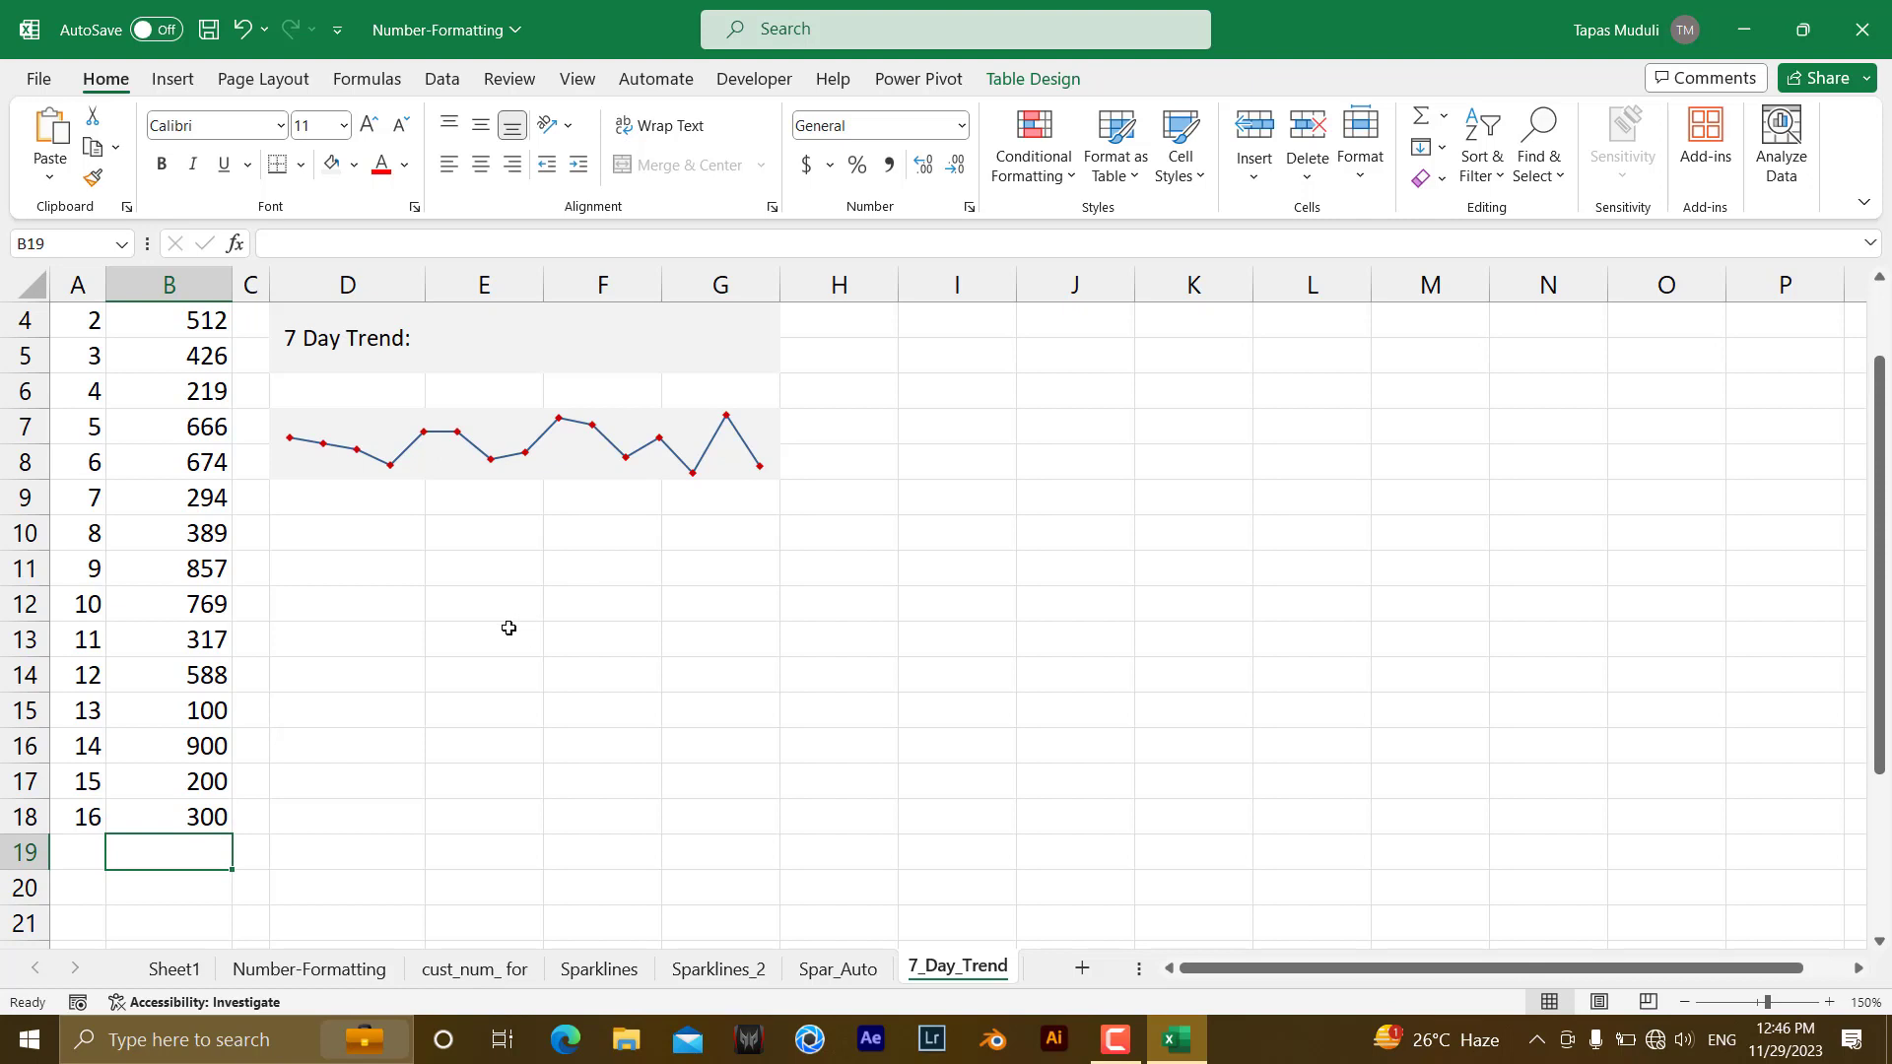
{"action": "scroll", "coordinate": [438, 663], "scroll_direction": "up", "scroll_amount": 1}
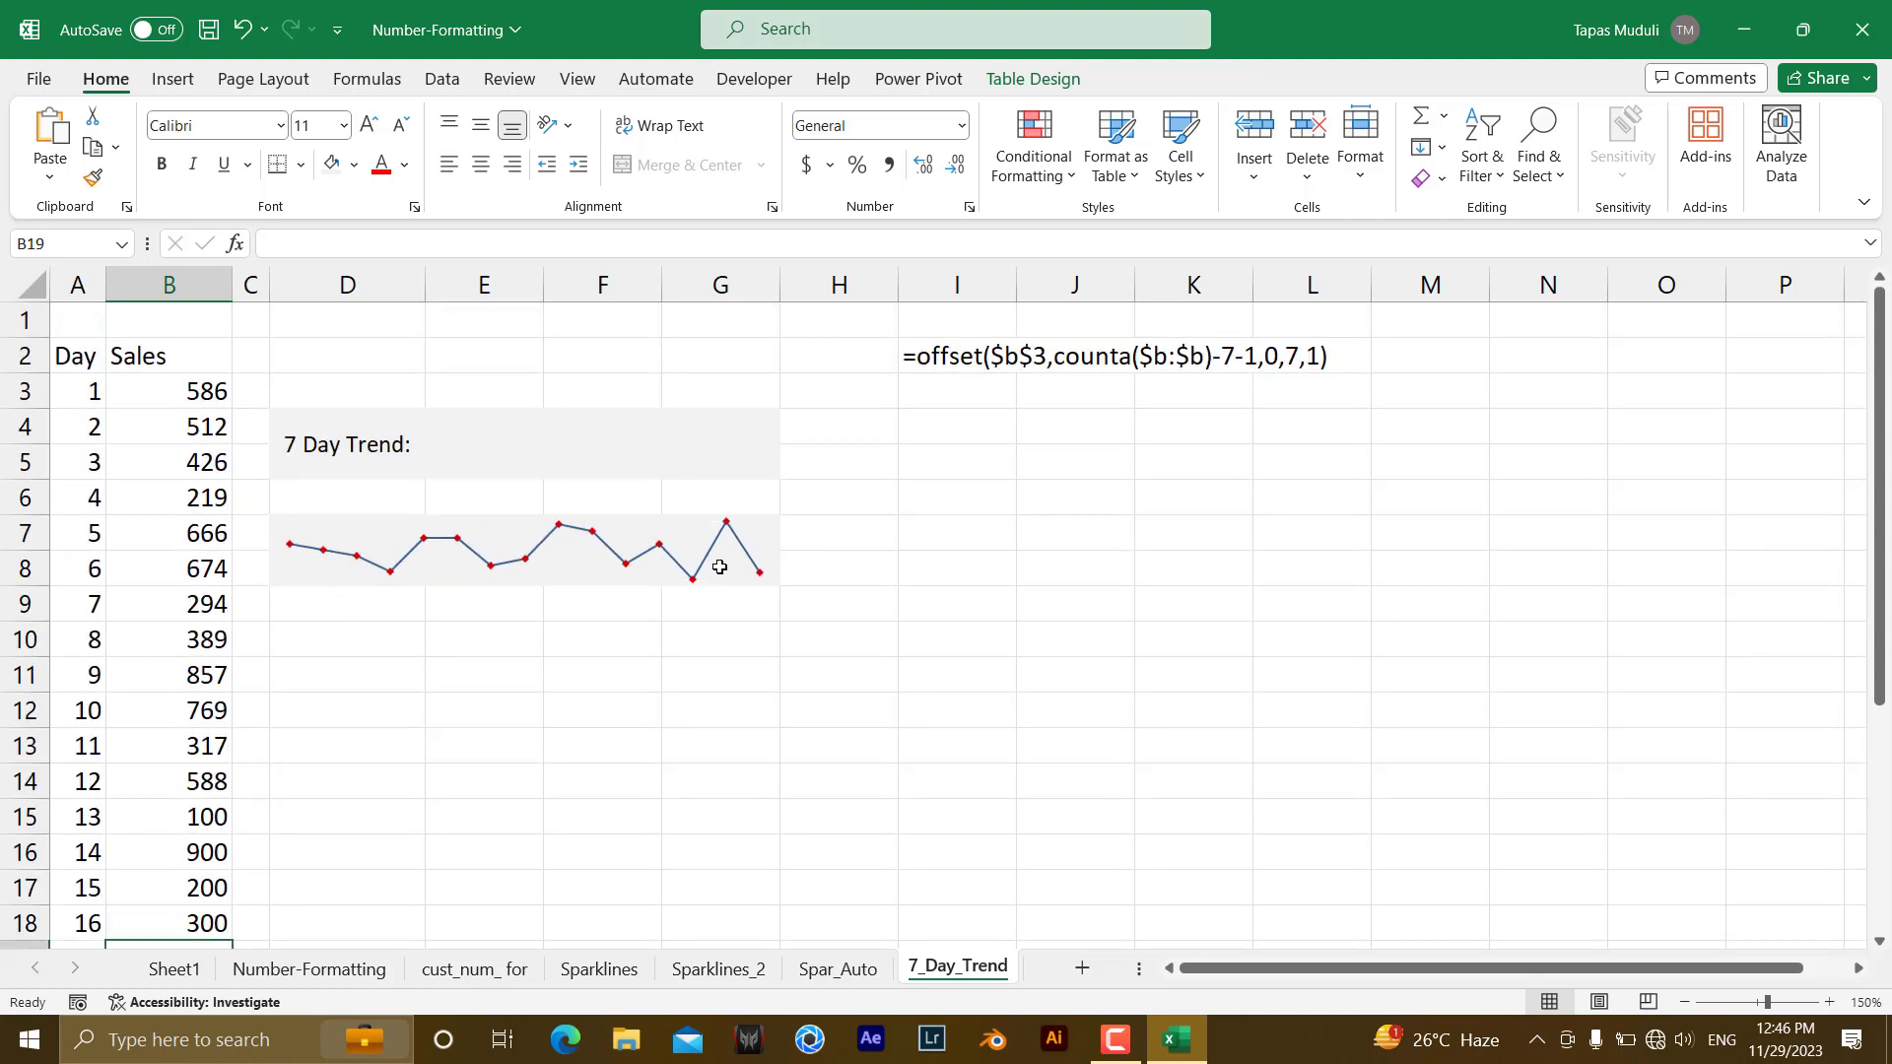
{"action": "scroll", "coordinate": [170, 377], "scroll_direction": "down", "scroll_amount": 1}
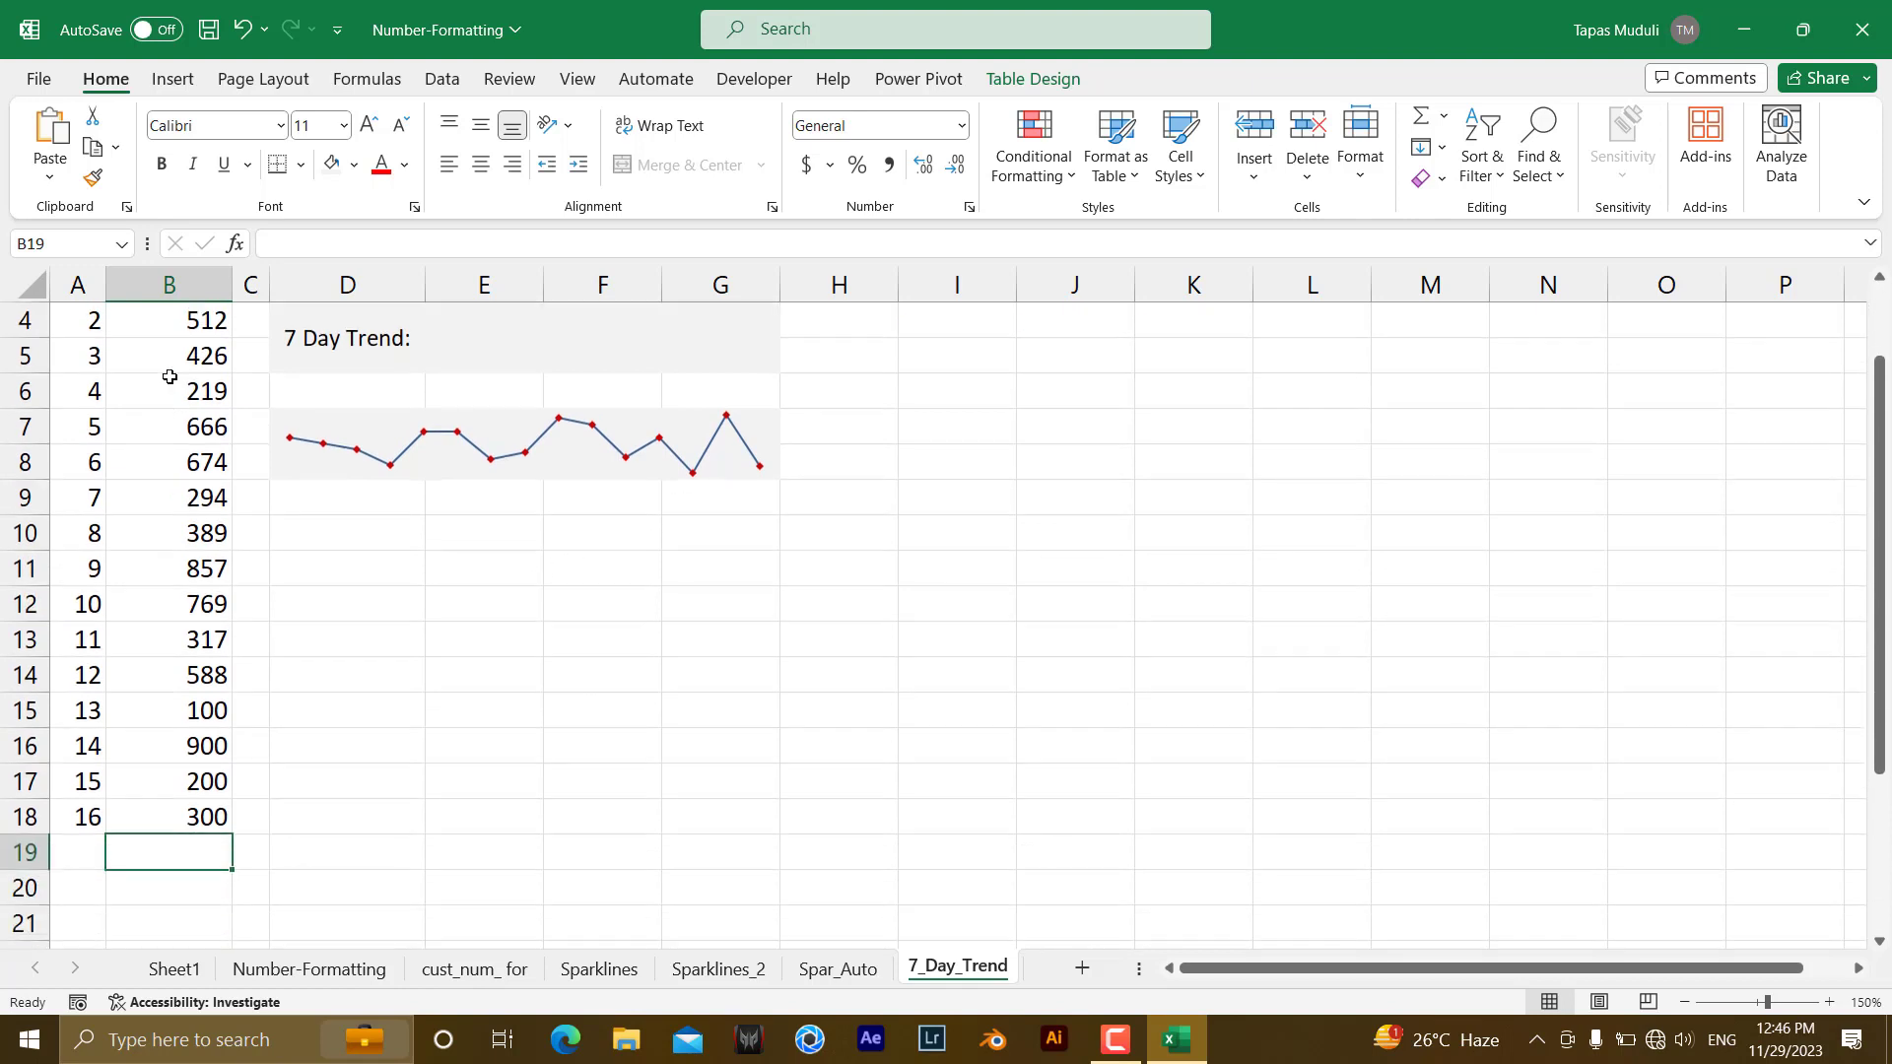
{"action": "scroll", "coordinate": [198, 764], "scroll_direction": "up", "scroll_amount": 1}
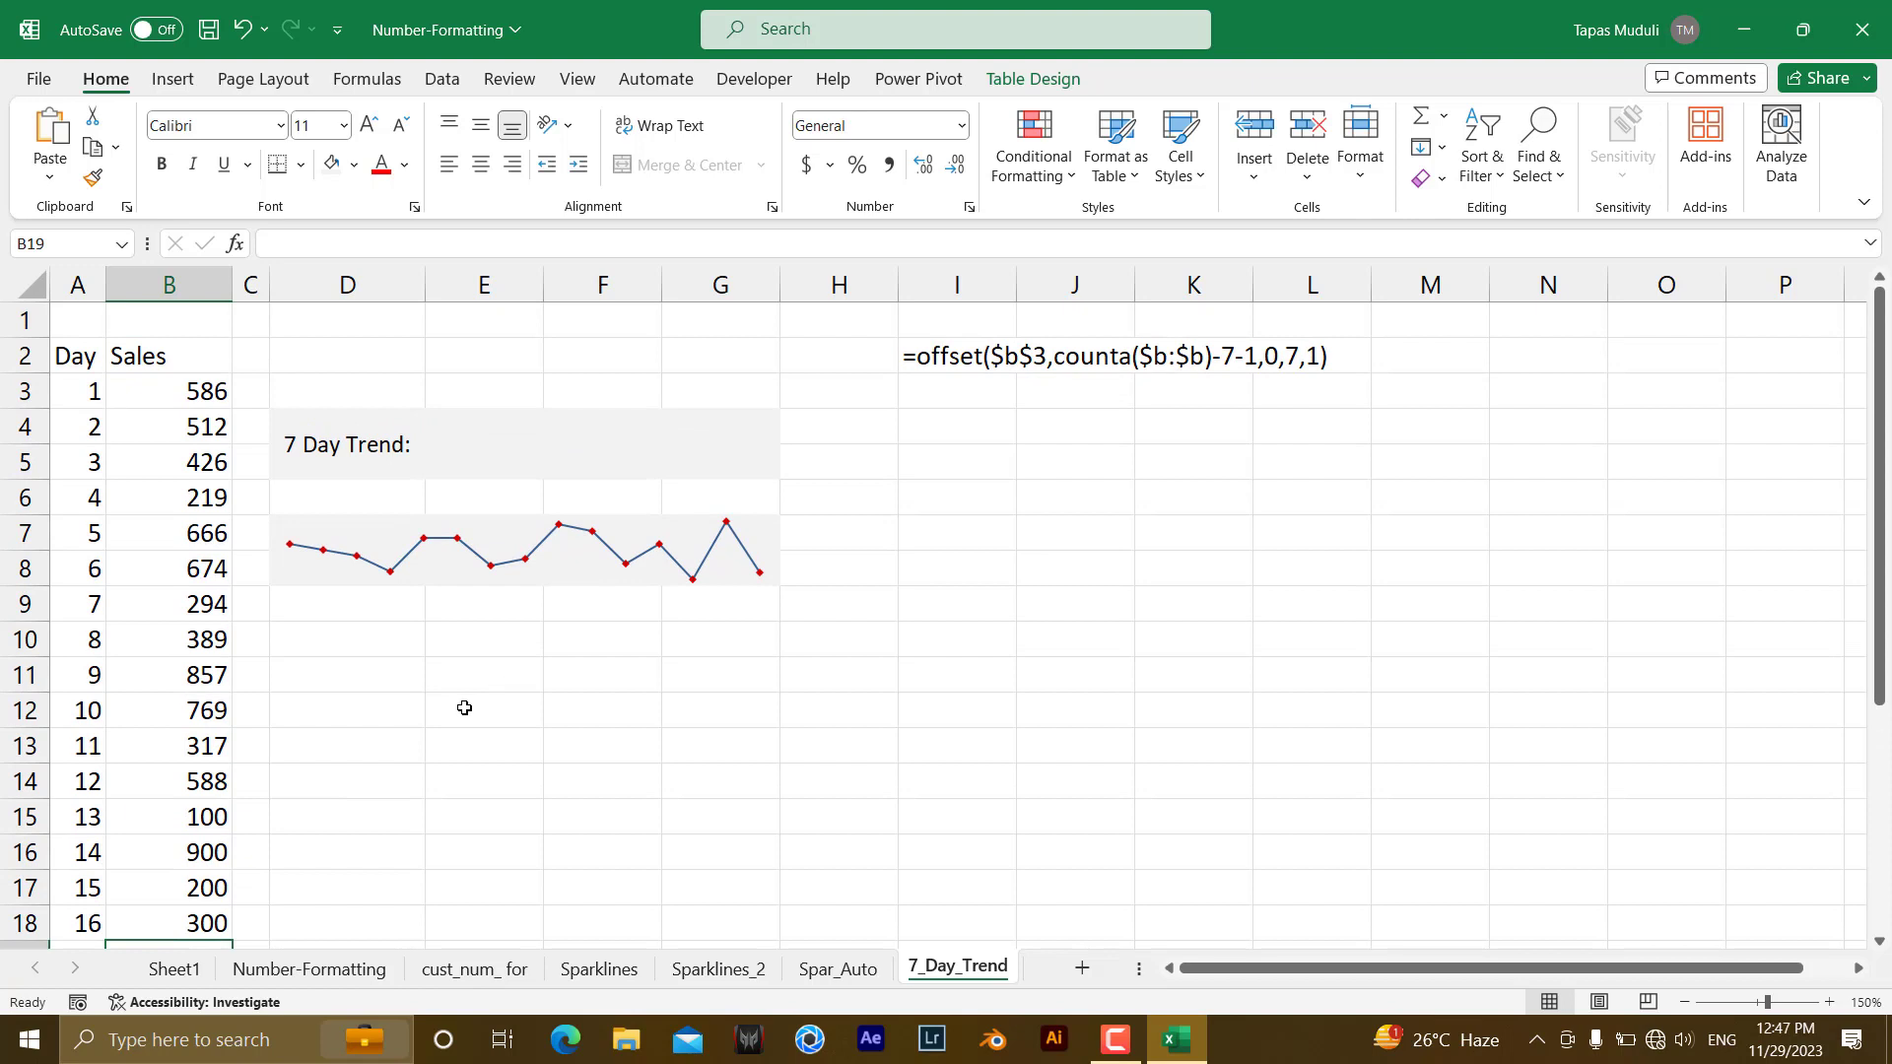
{"action": "scroll", "coordinate": [282, 798], "scroll_direction": "down", "scroll_amount": 1}
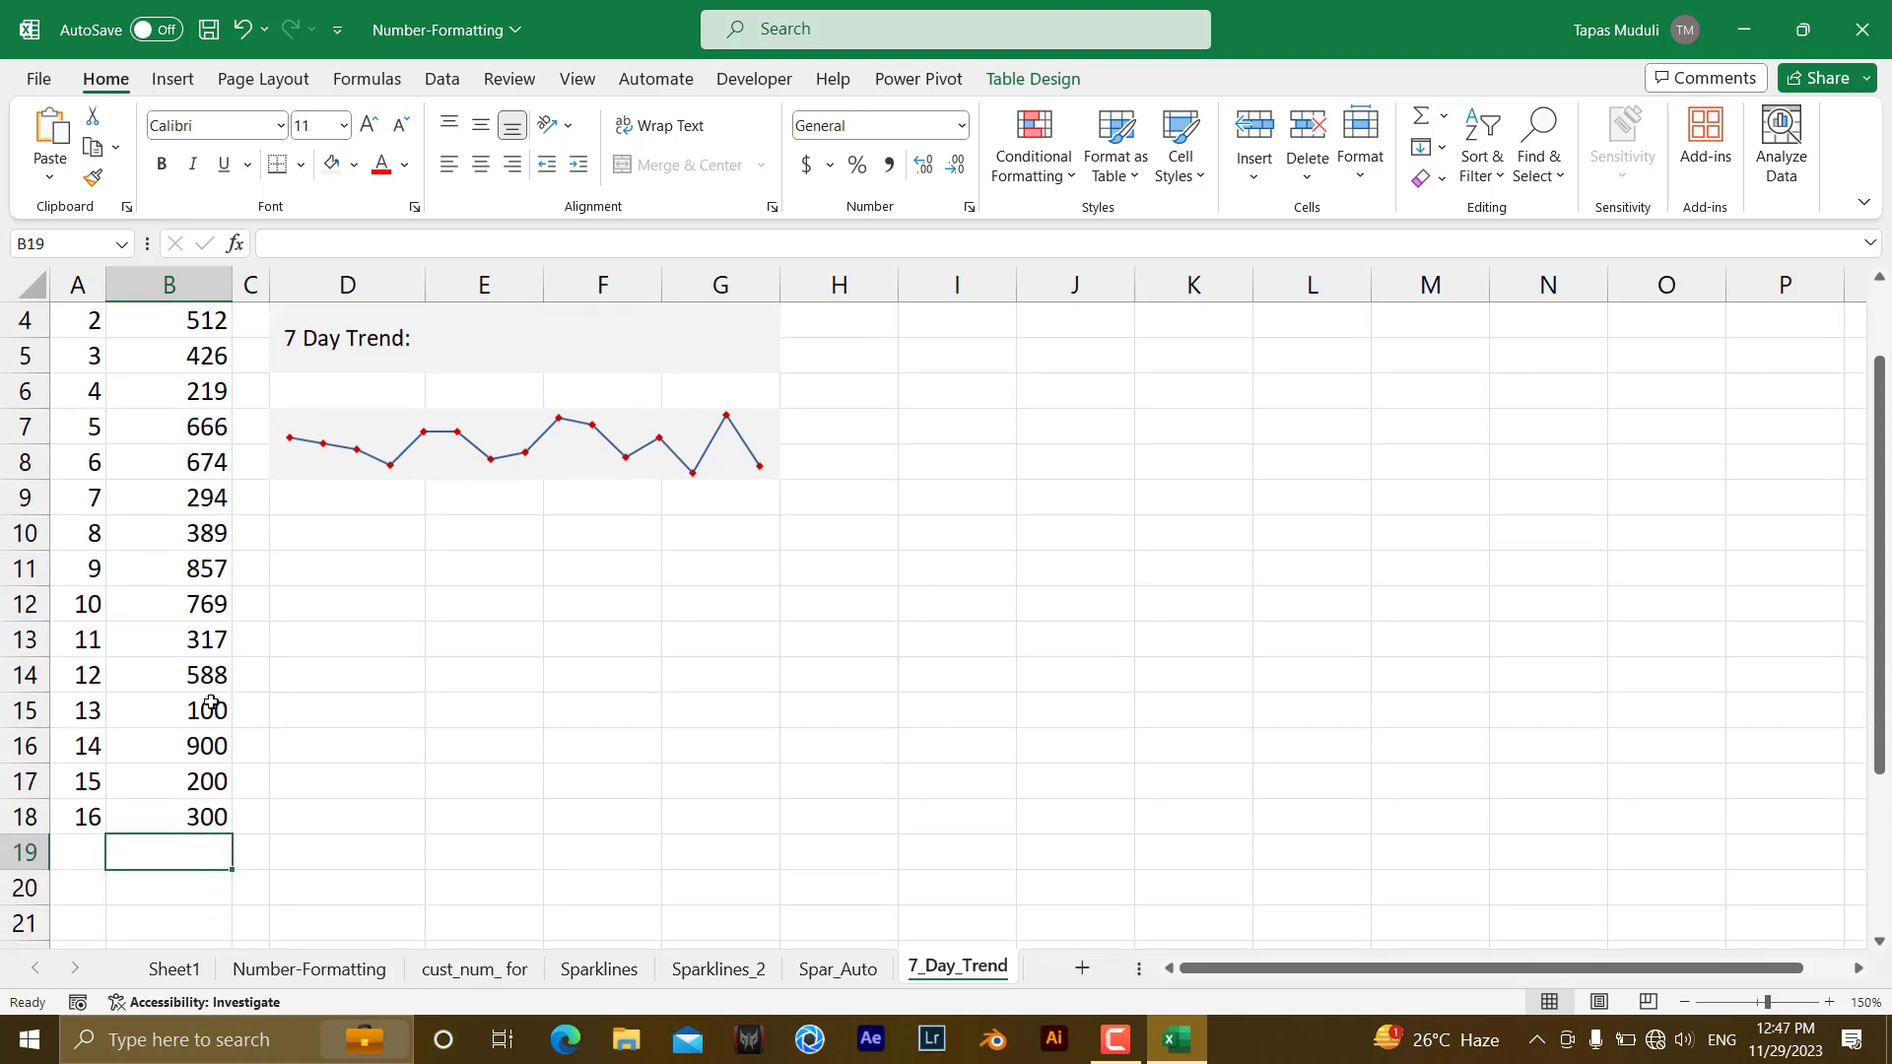
Enter the formula =OFFSET($B$3,7,0,7,1) in cell I6 to return seven sales values
{"action": "scroll", "coordinate": [498, 651], "scroll_direction": "up", "scroll_amount": 1}
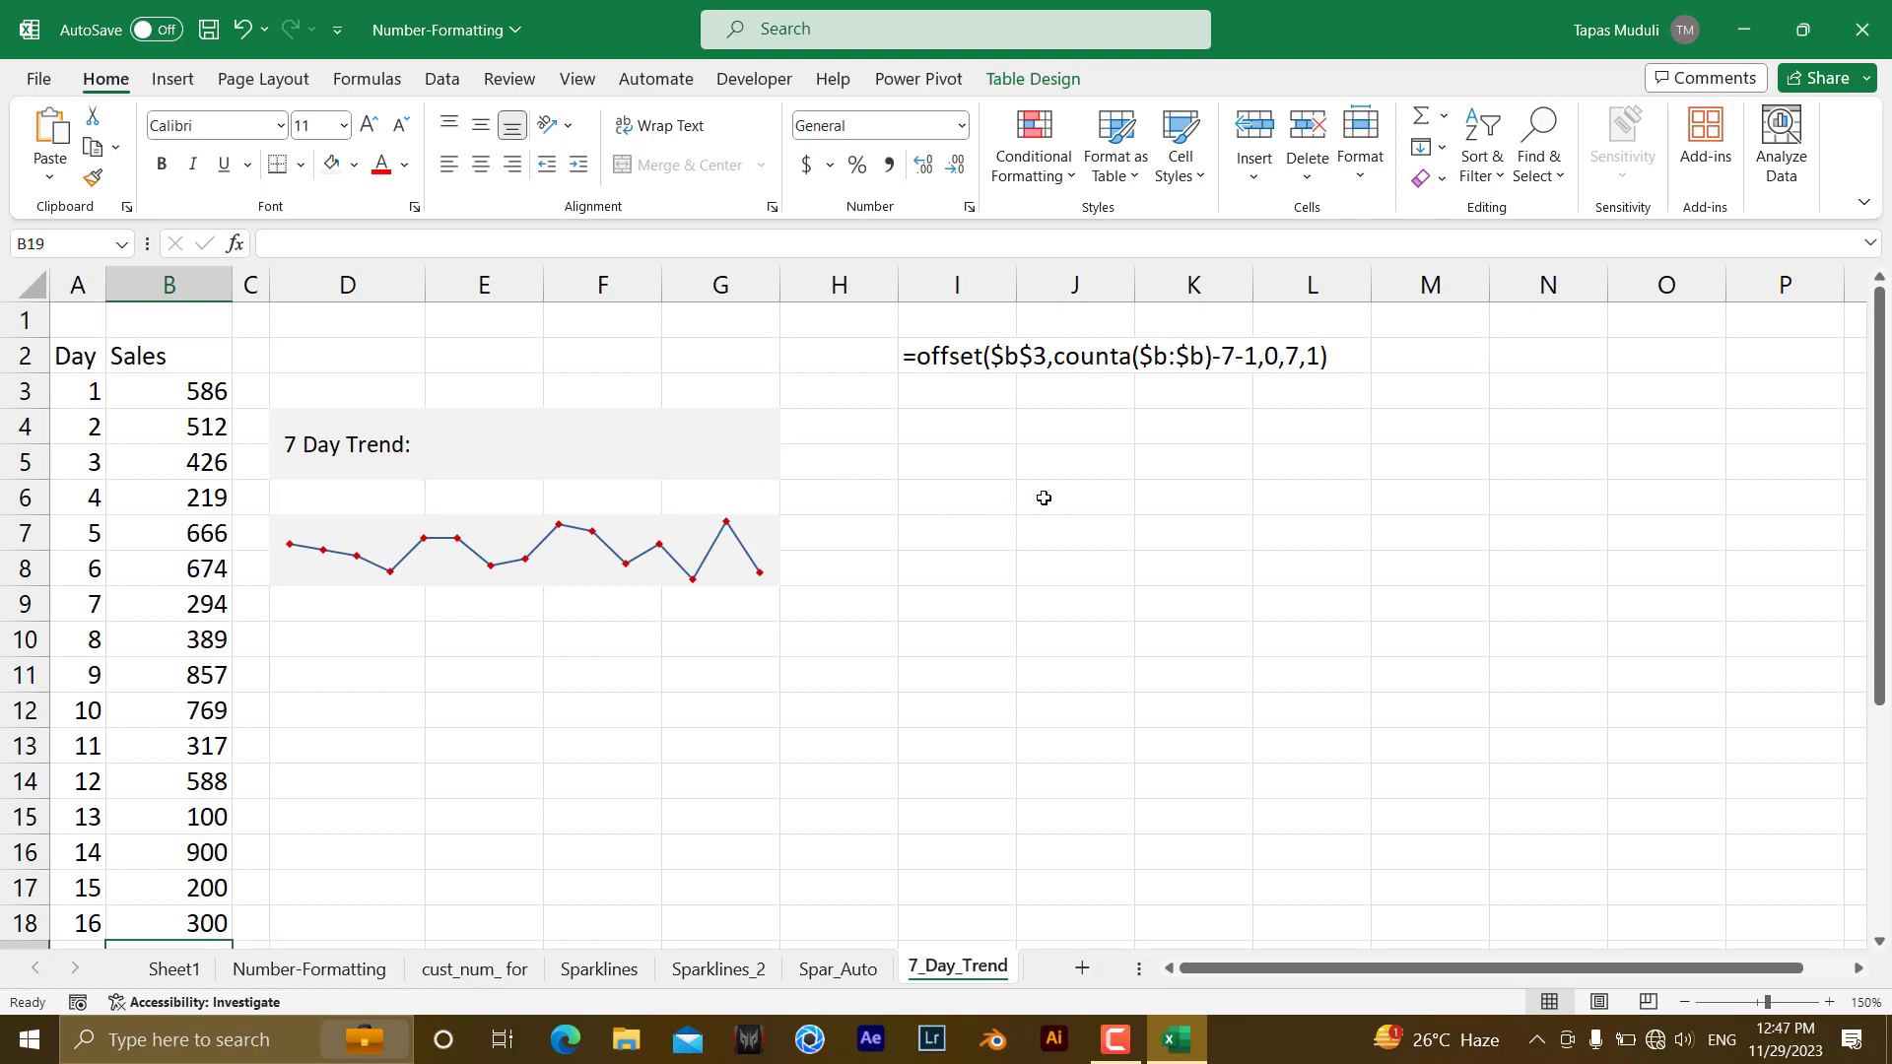
{"action": "left_click", "coordinate": [997, 505]}
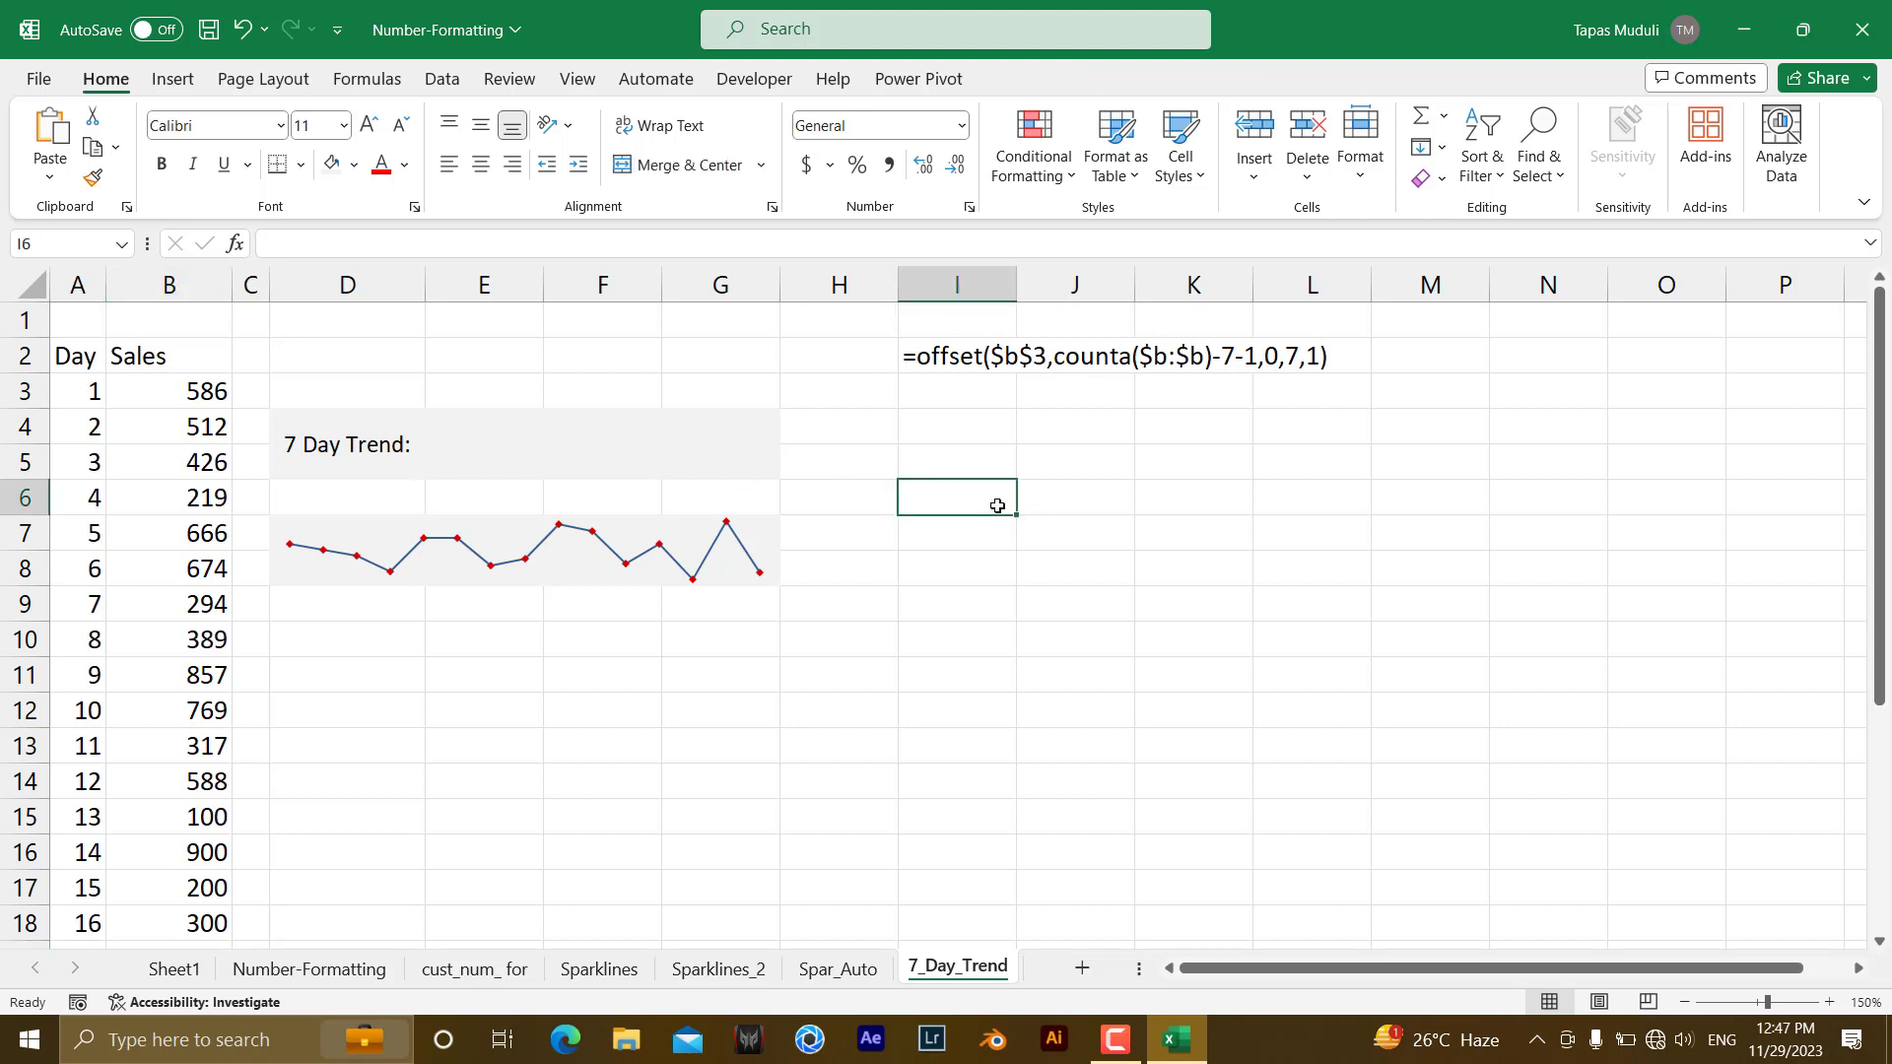
{"action": "type", "text": "=off"}
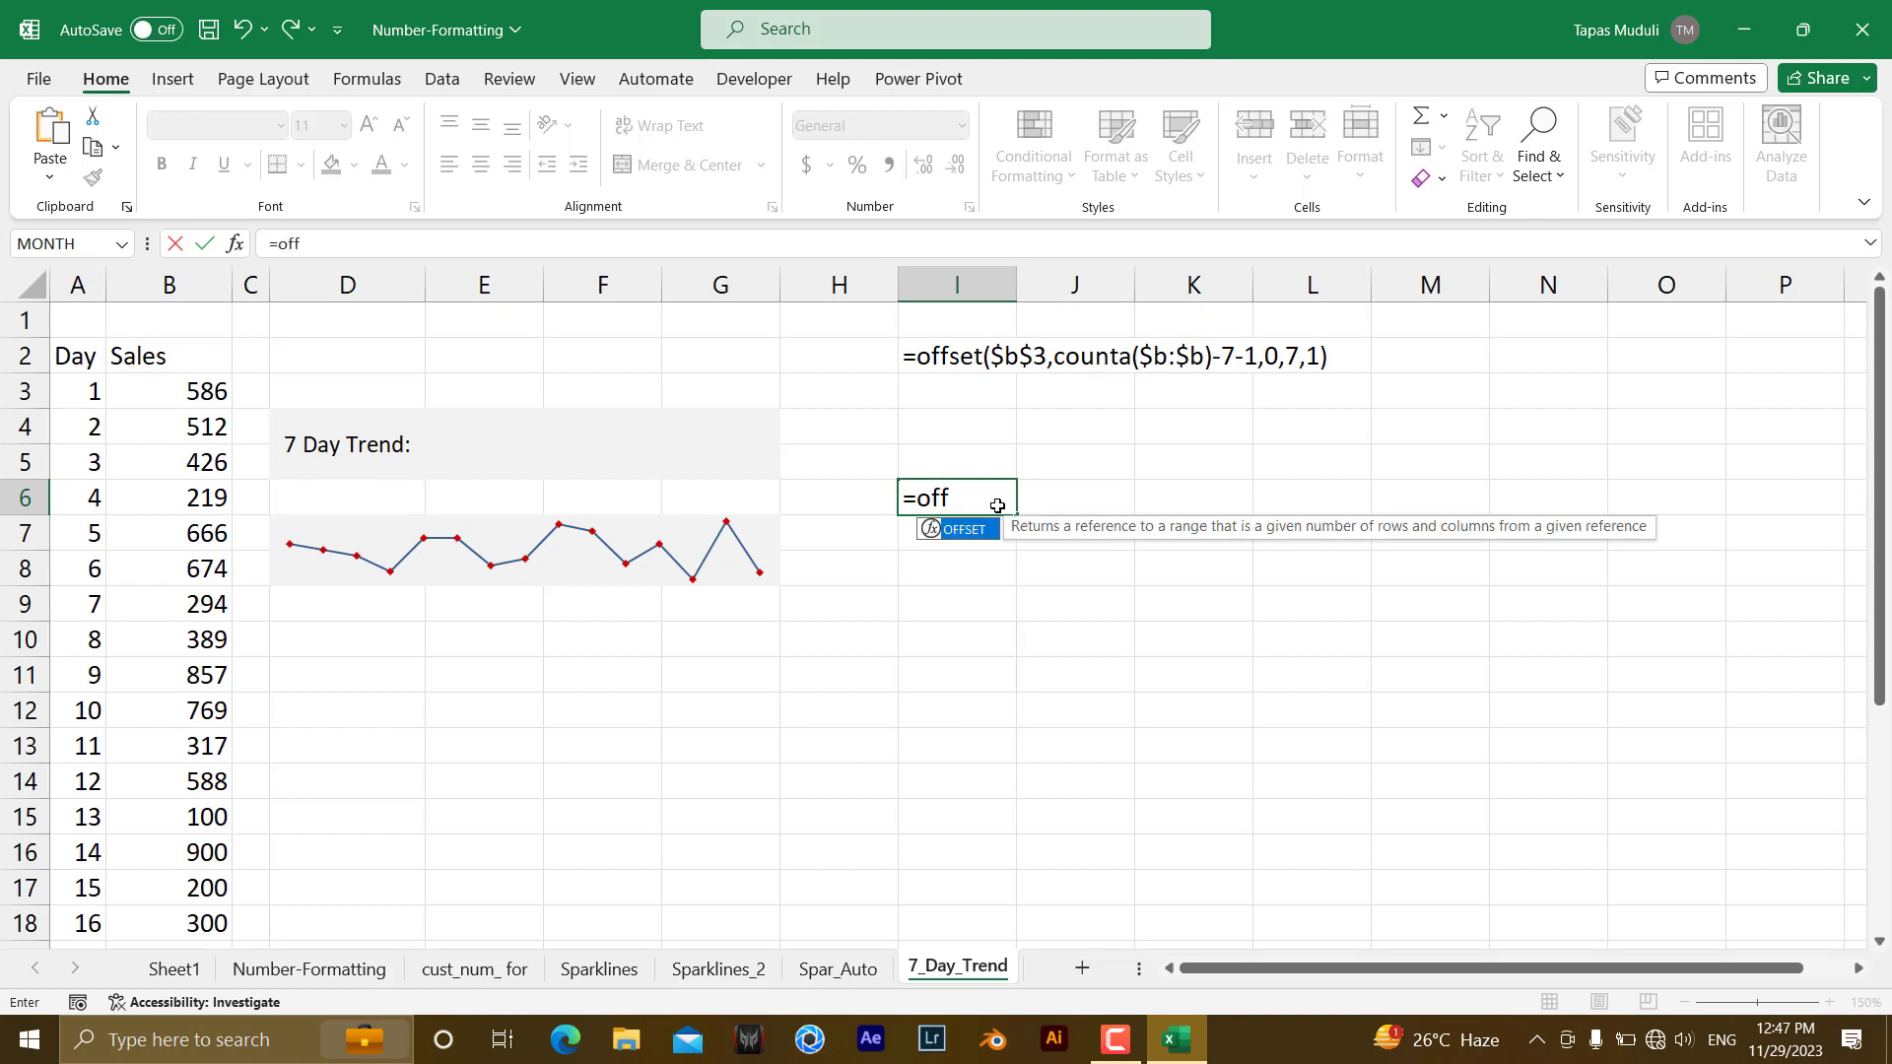
{"action": "key", "text": "Tab"}
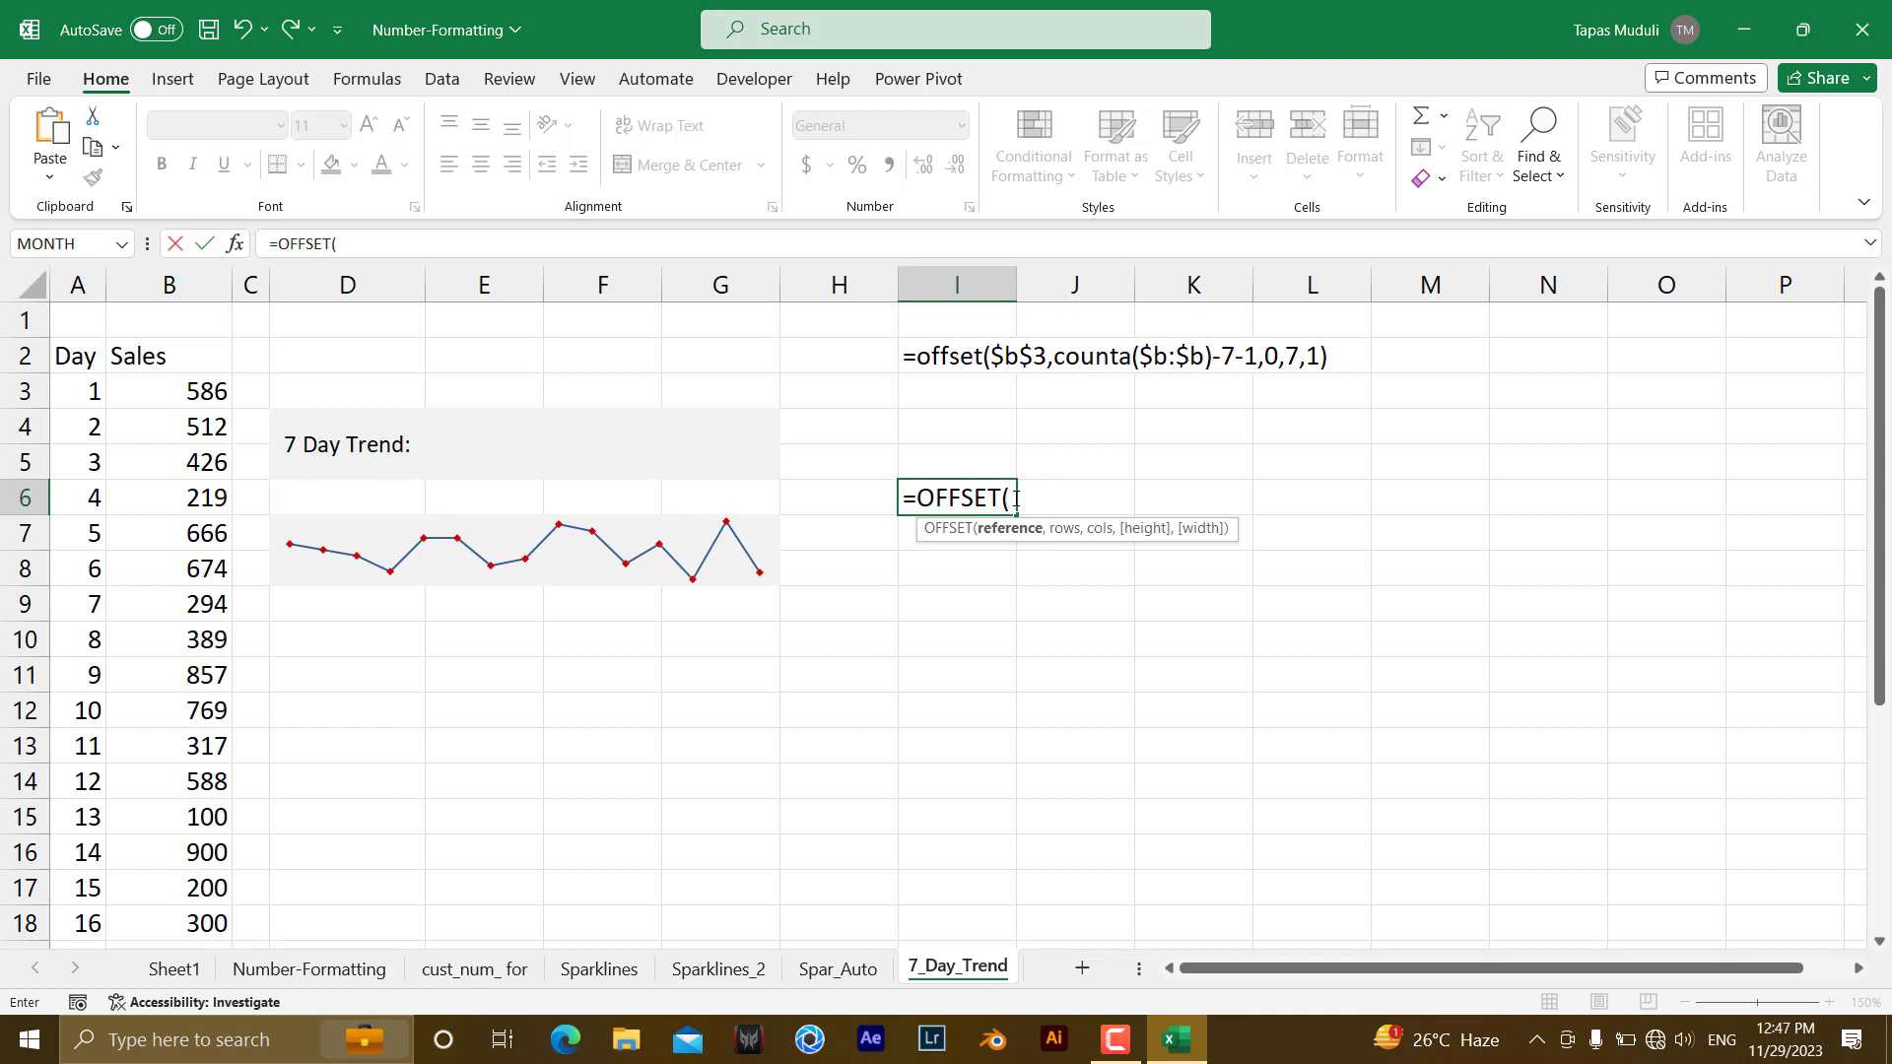
{"action": "left_click", "coordinate": [202, 394]}
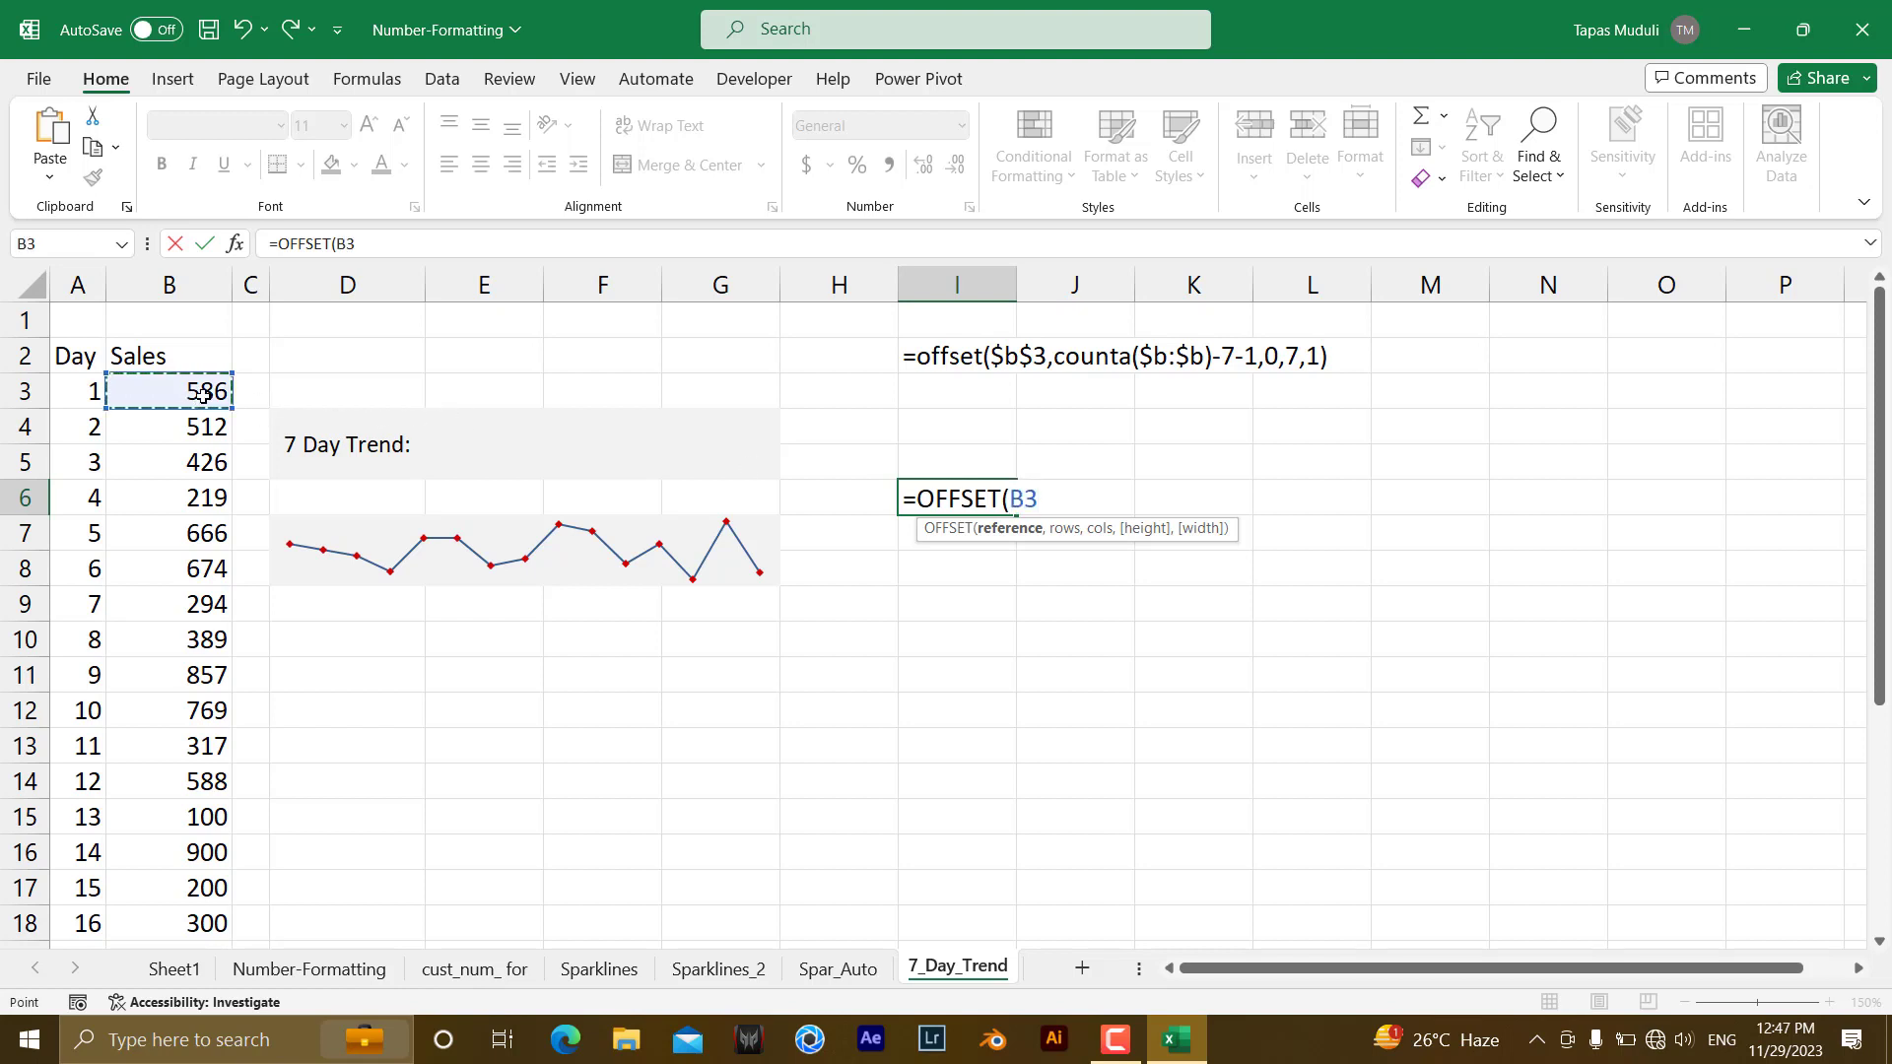
{"action": "key", "text": "F4"}
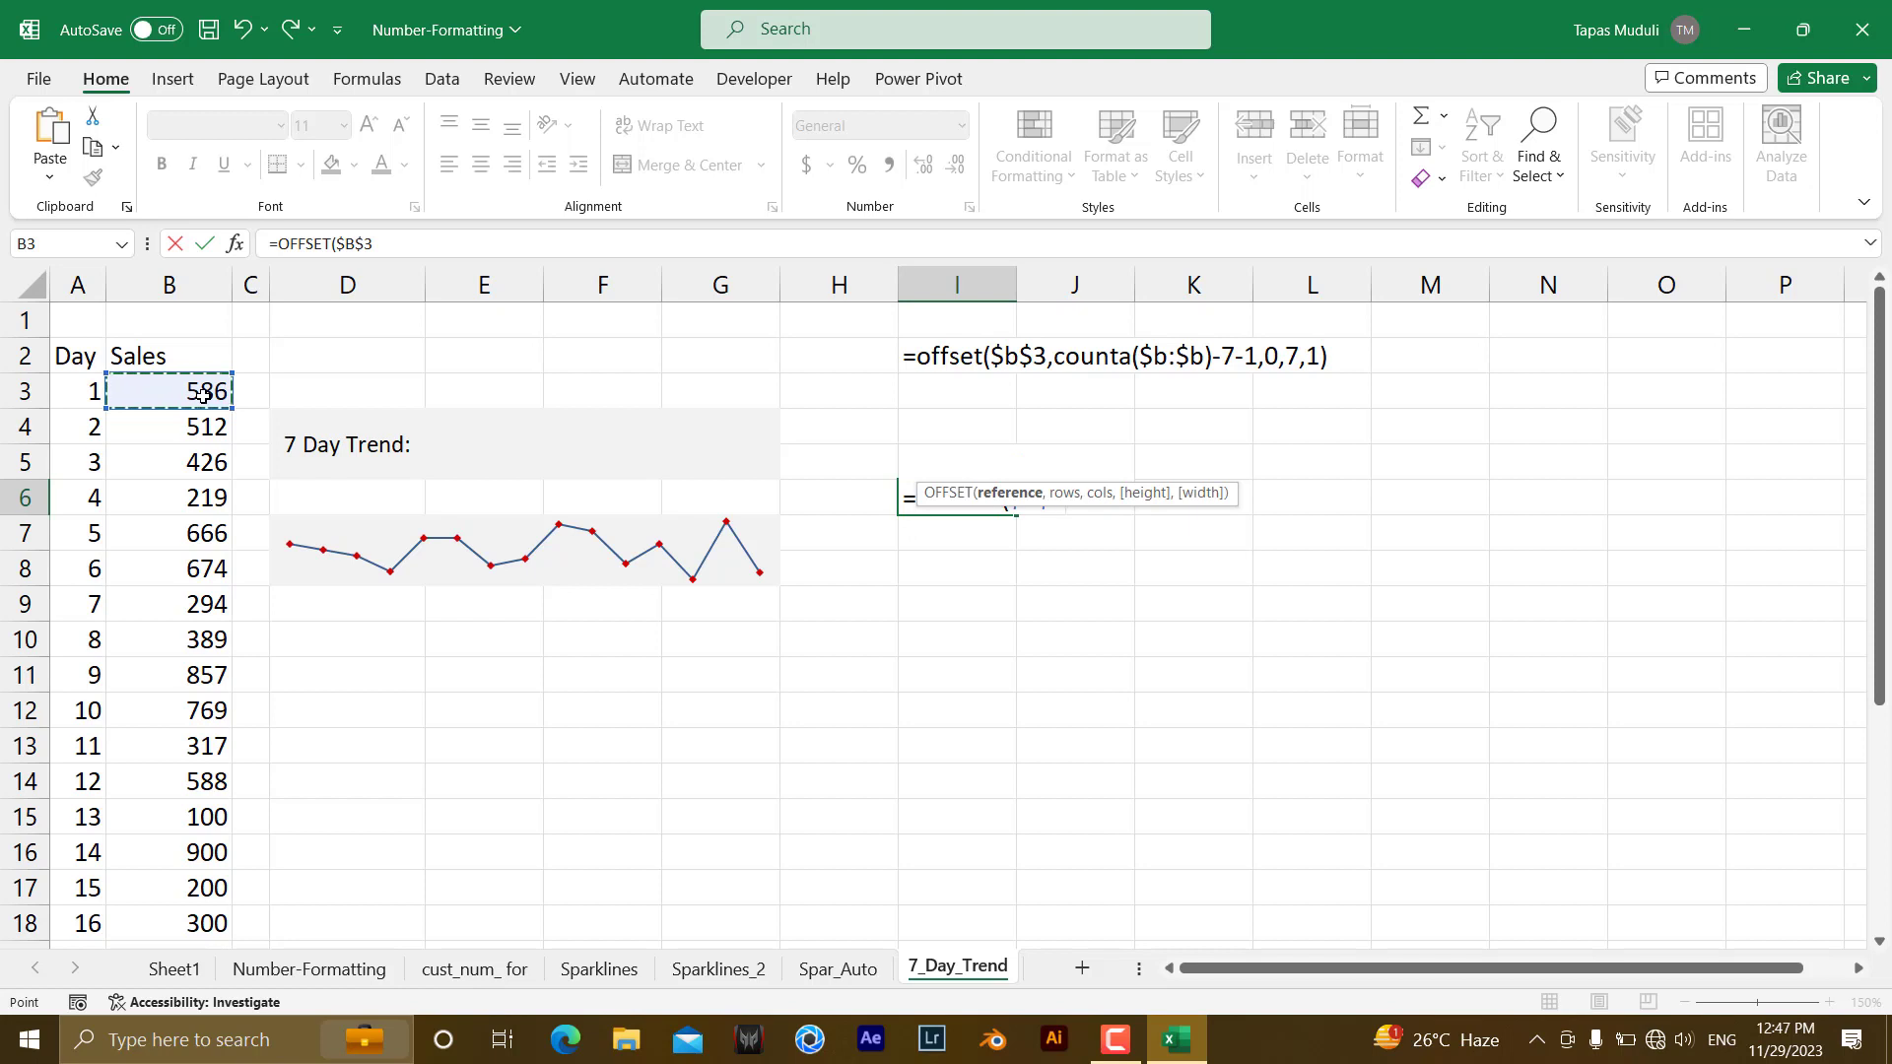
{"action": "type", "text": ","}
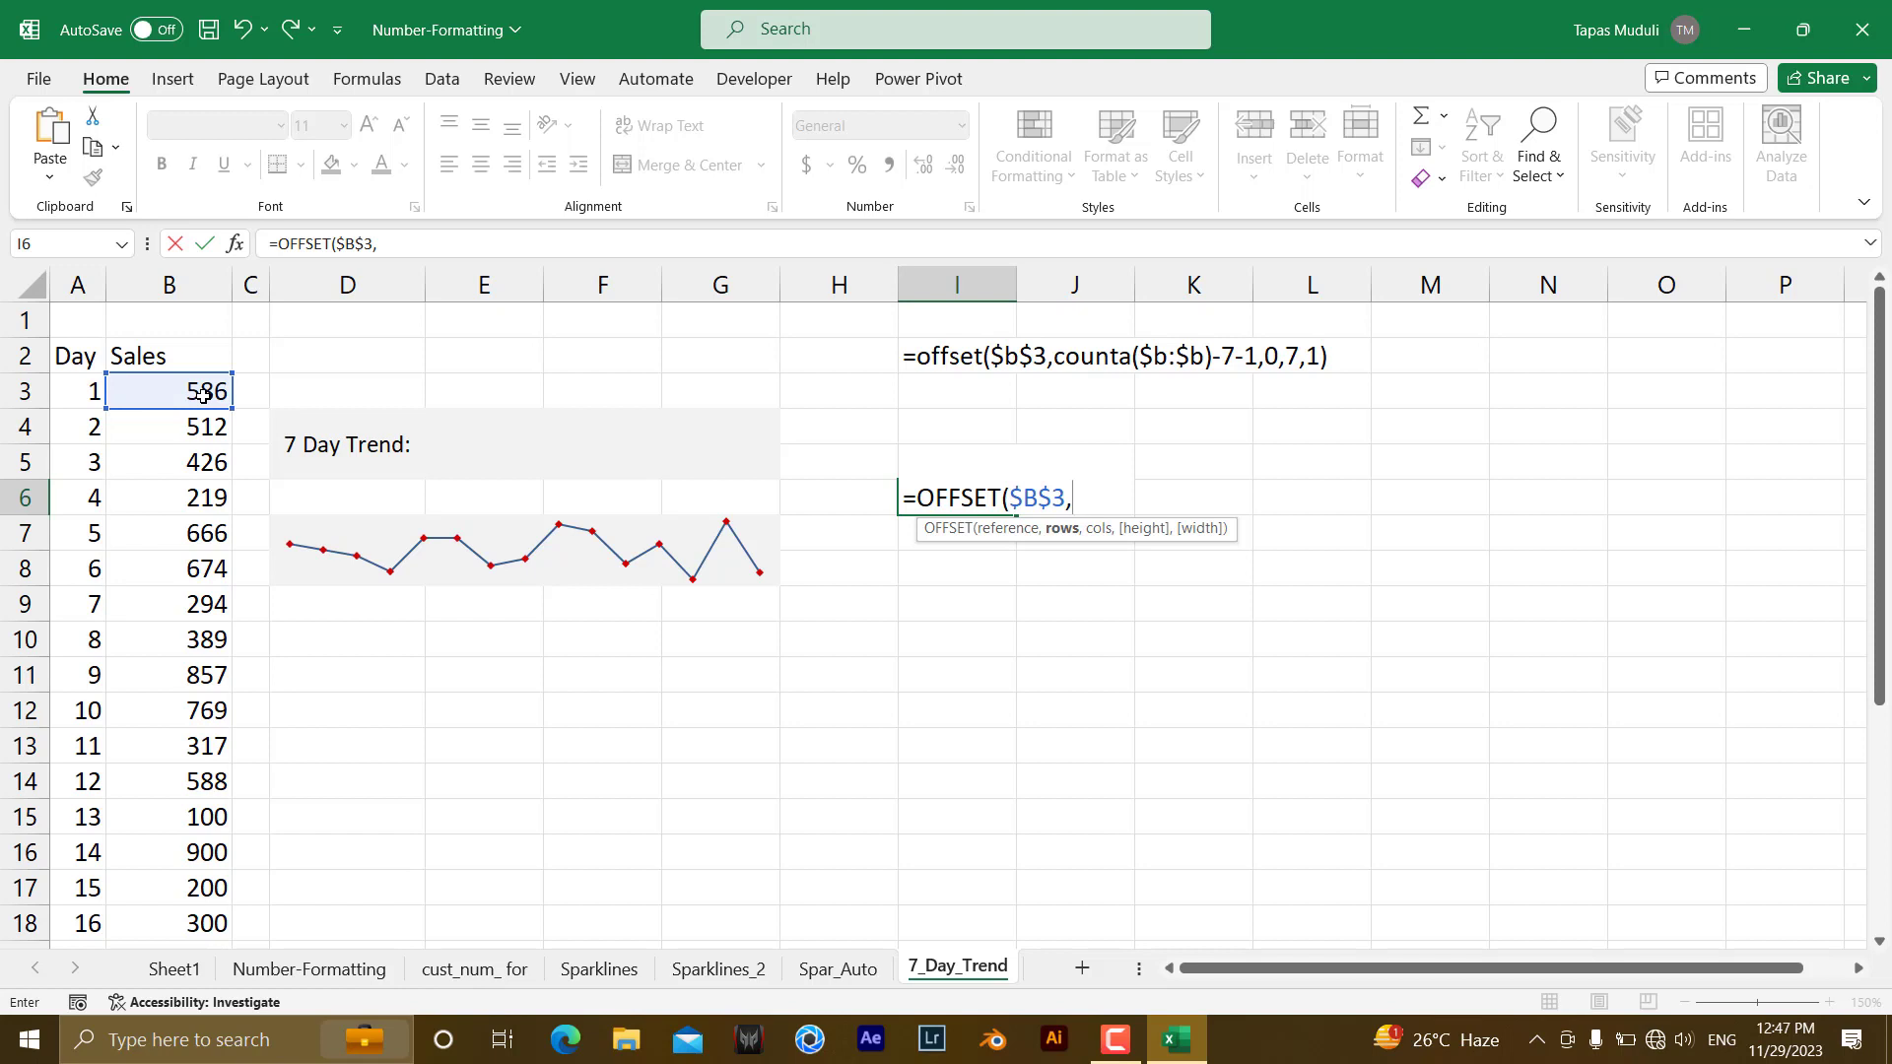
{"action": "type", "text": "7,"}
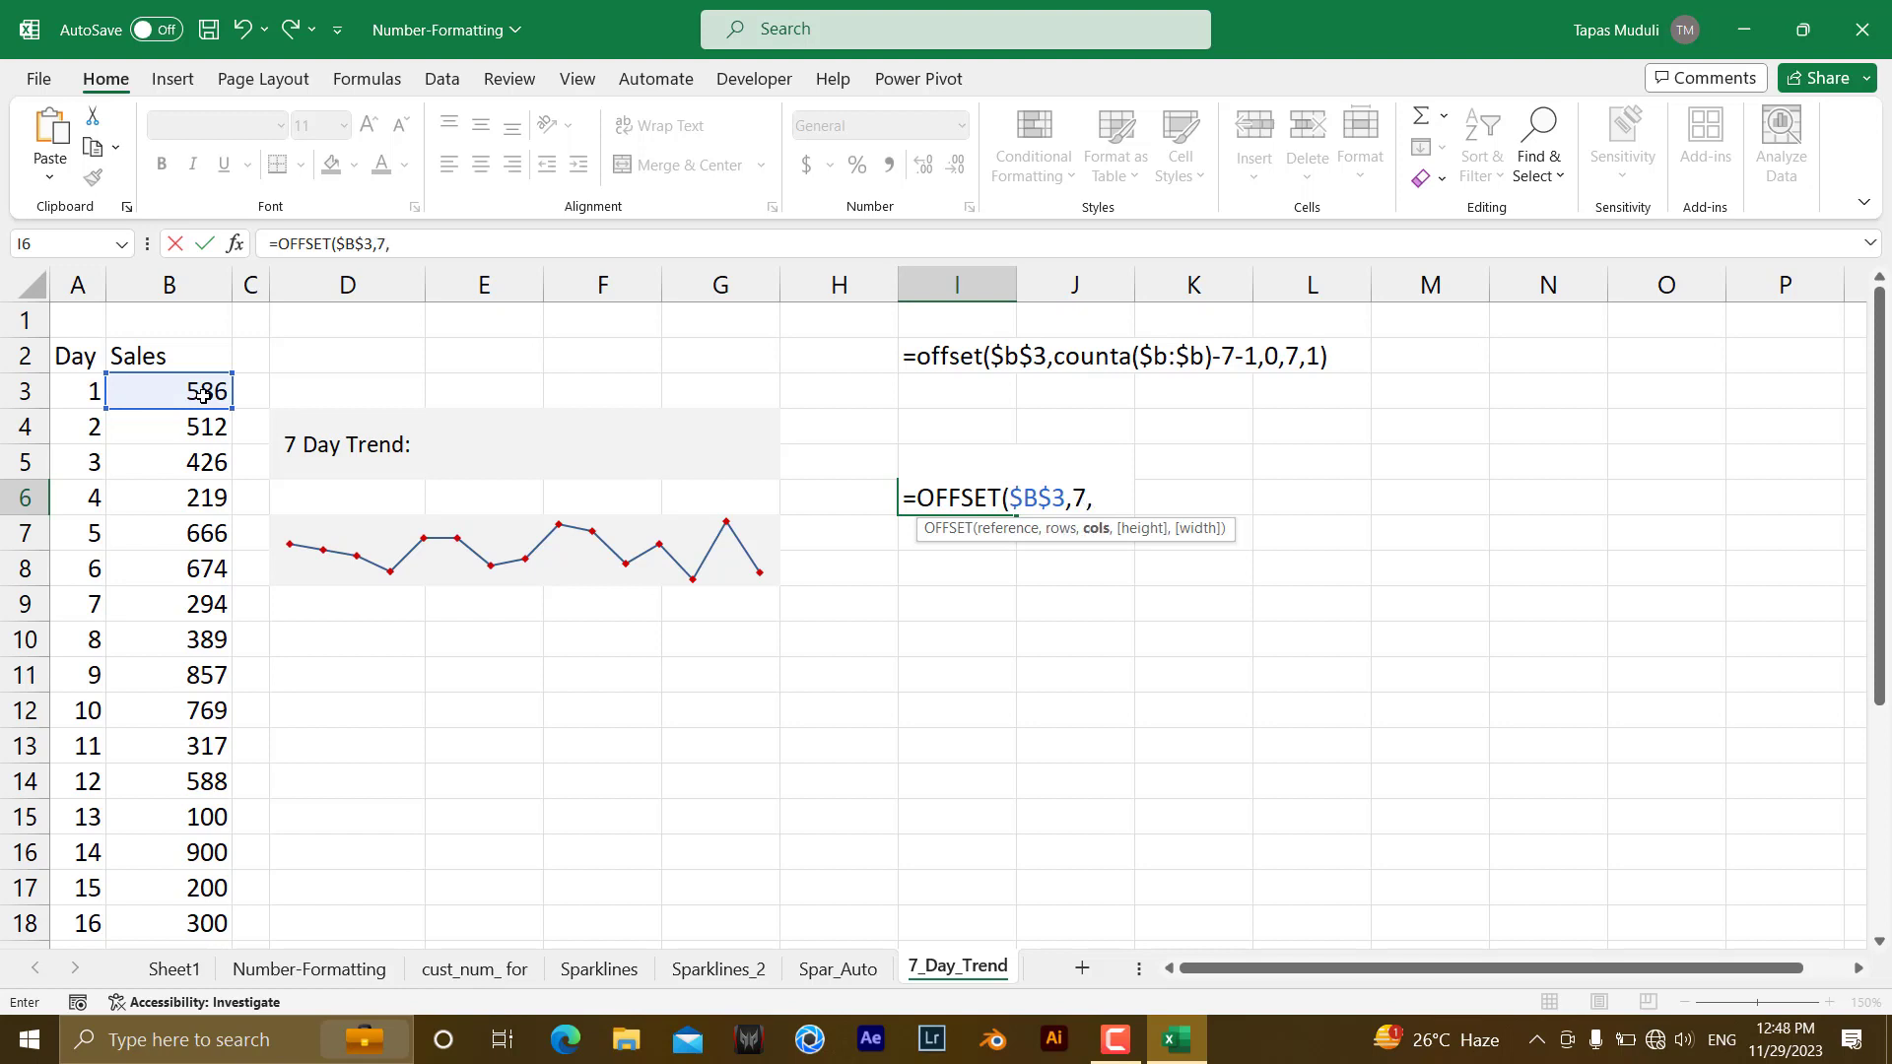
{"action": "type", "text": "0,7"}
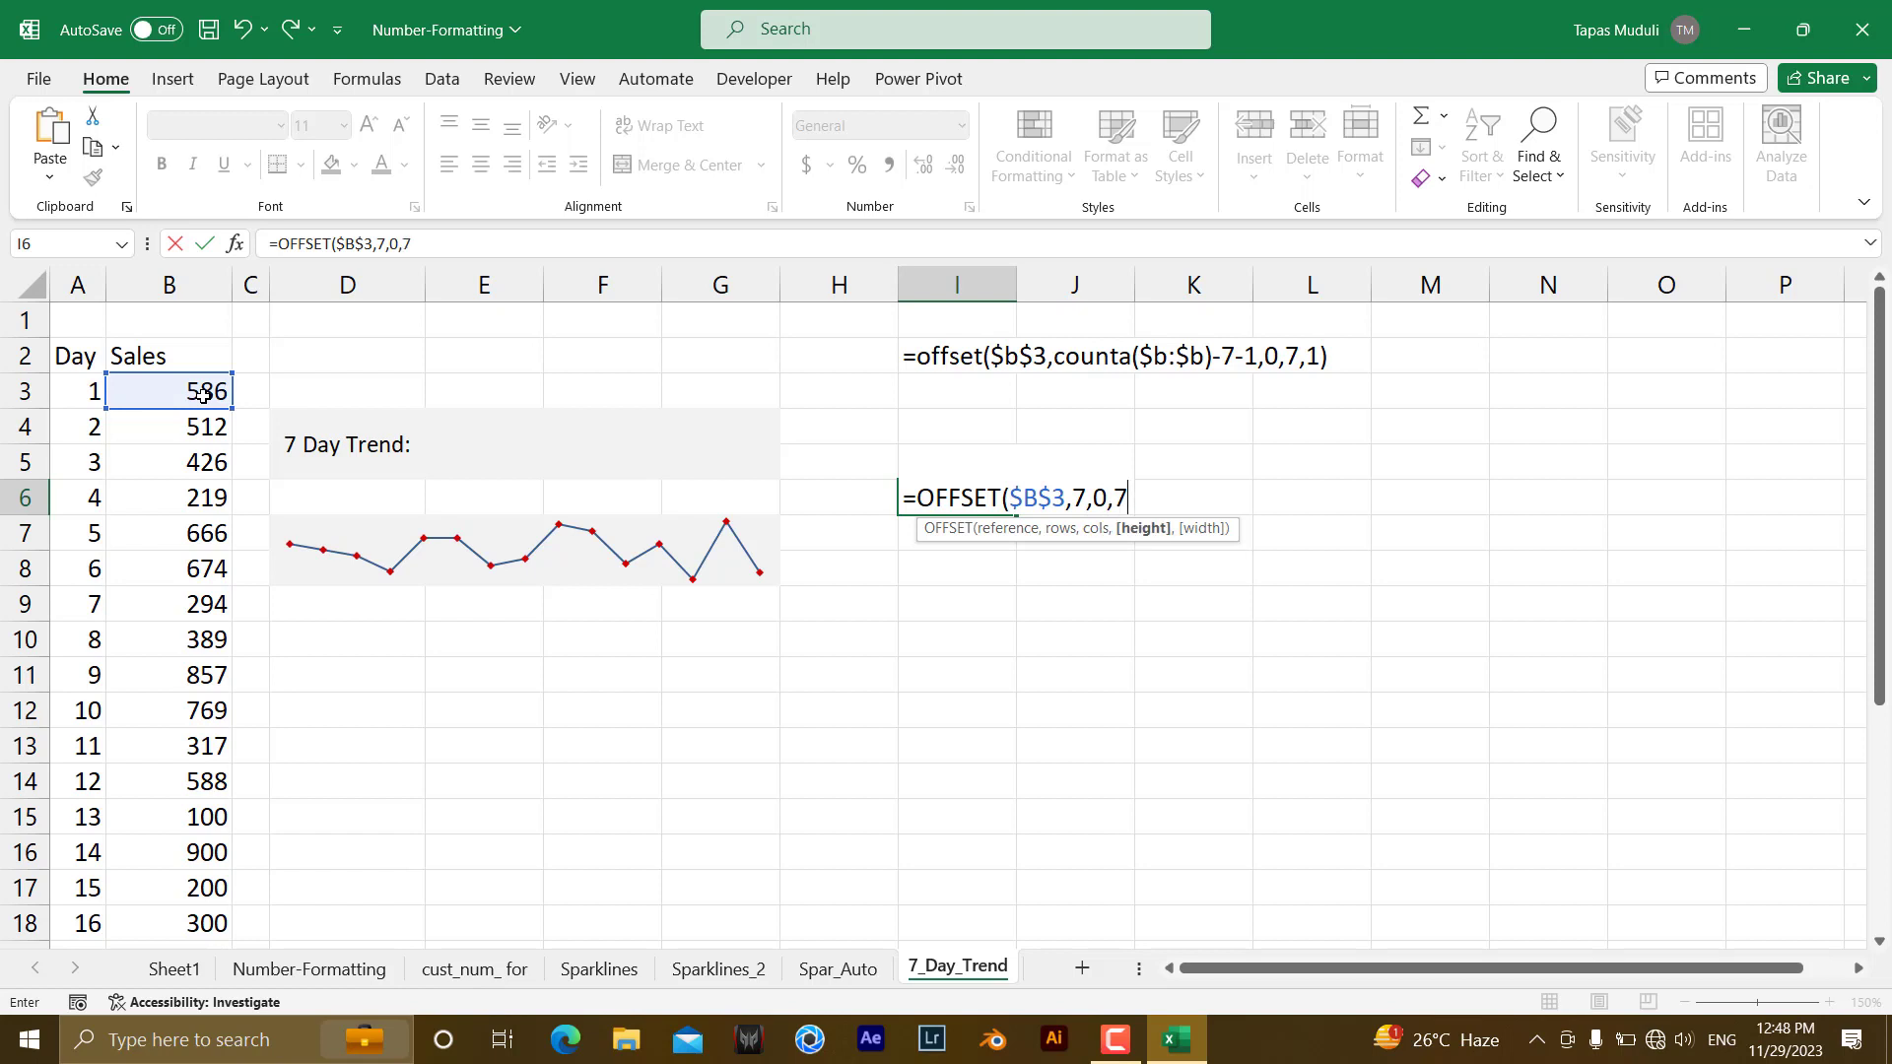
{"action": "type", "text": ",1)"}
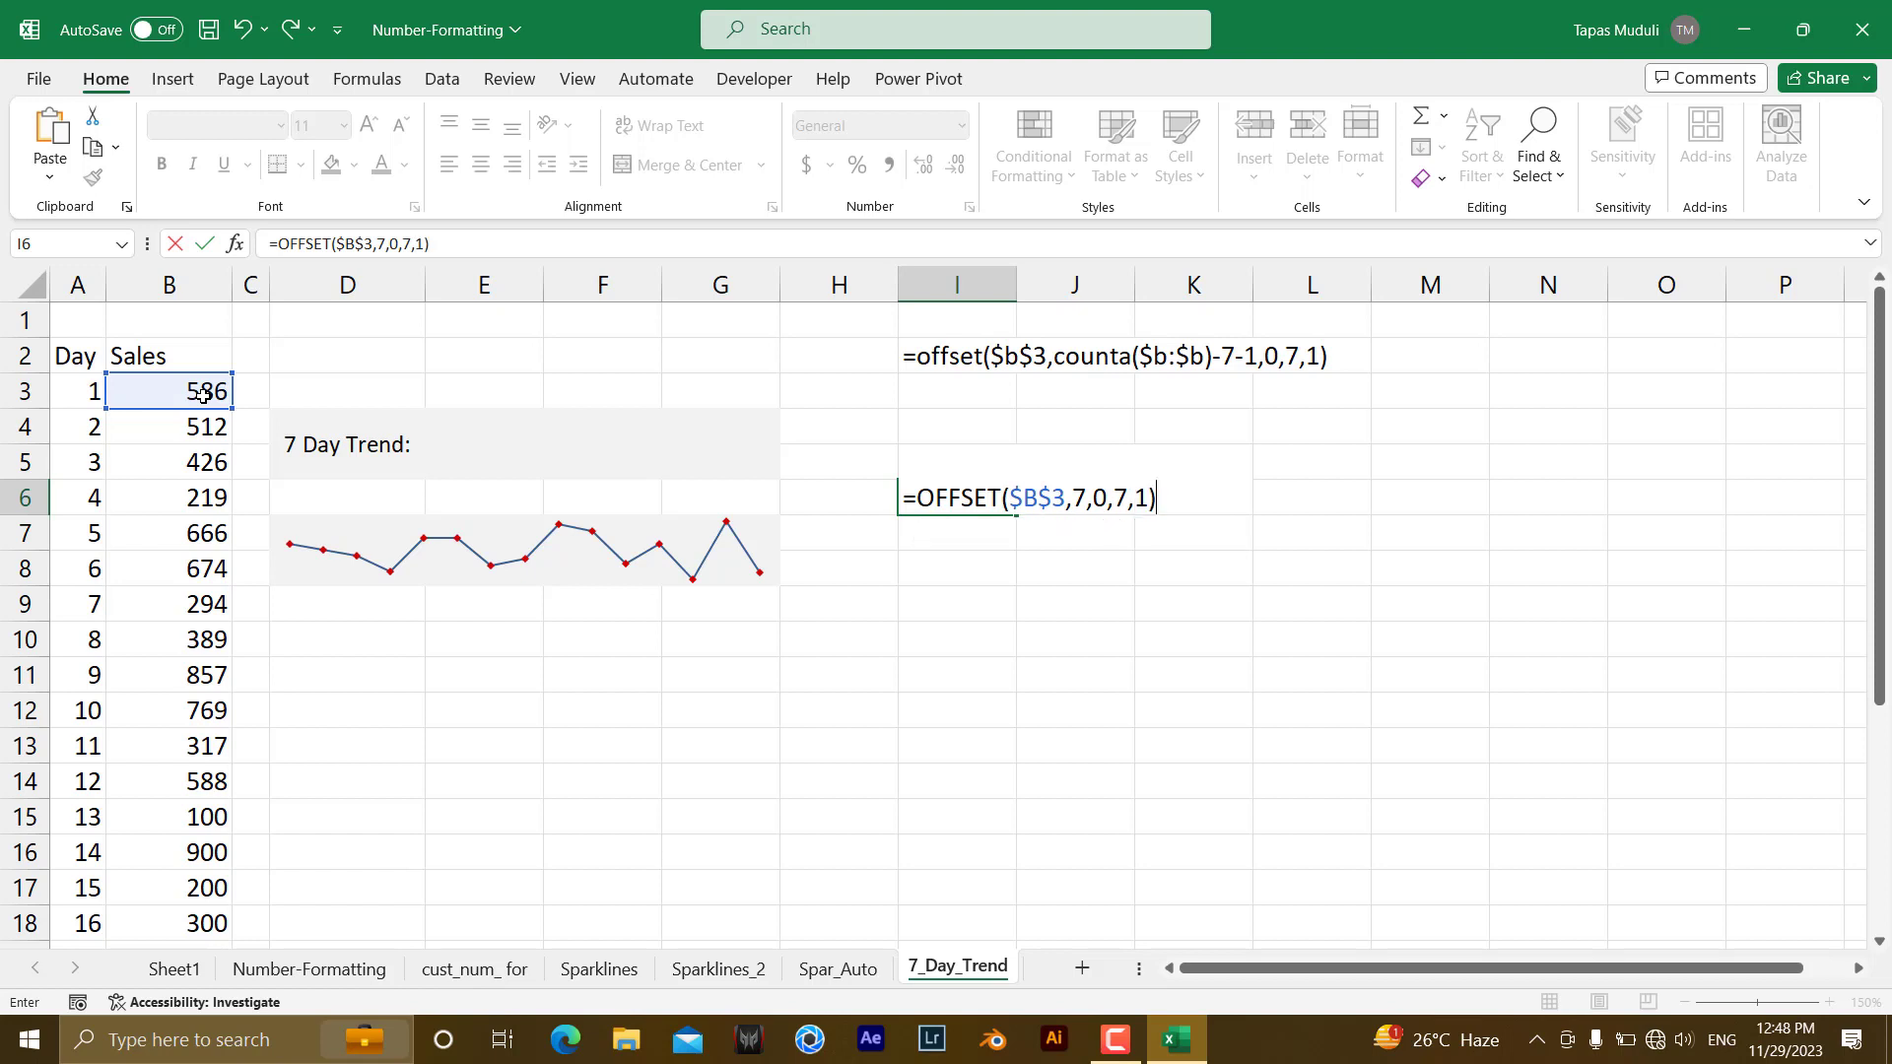
{"action": "key", "text": "Return"}
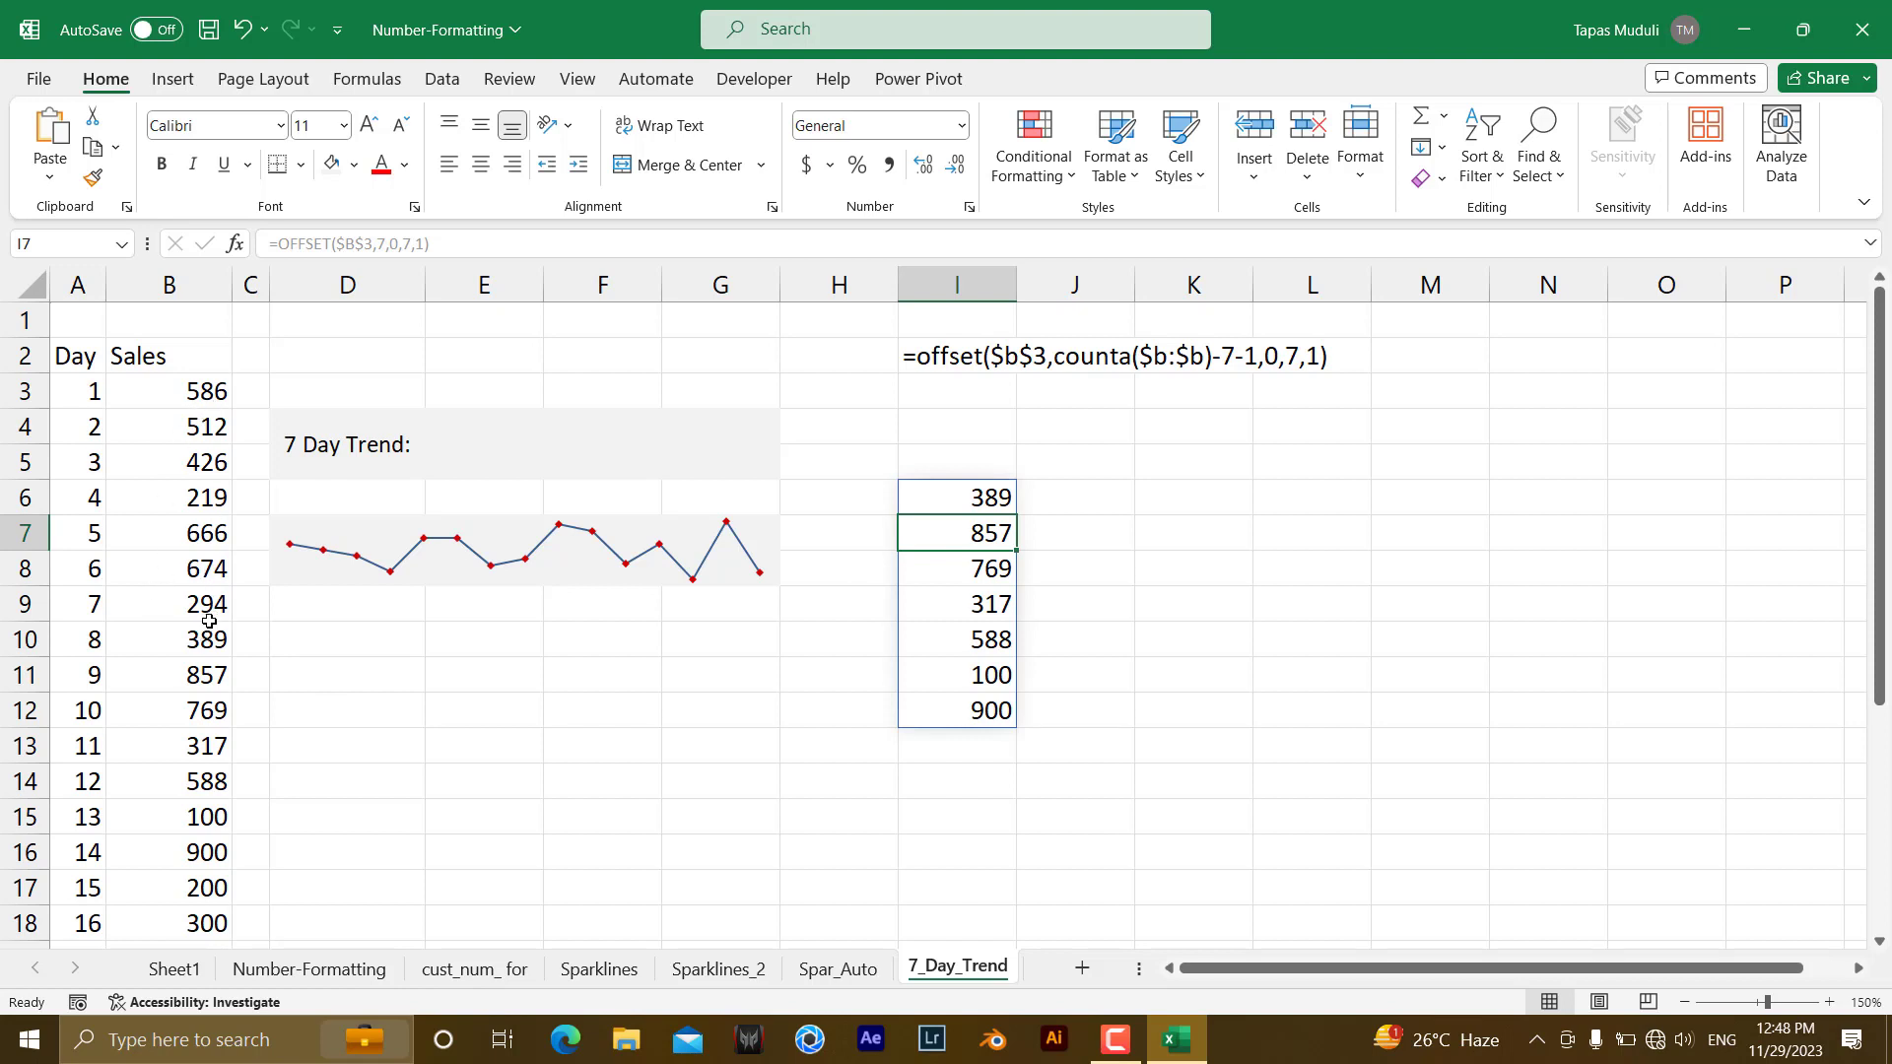
{"action": "left_click", "coordinate": [975, 497]}
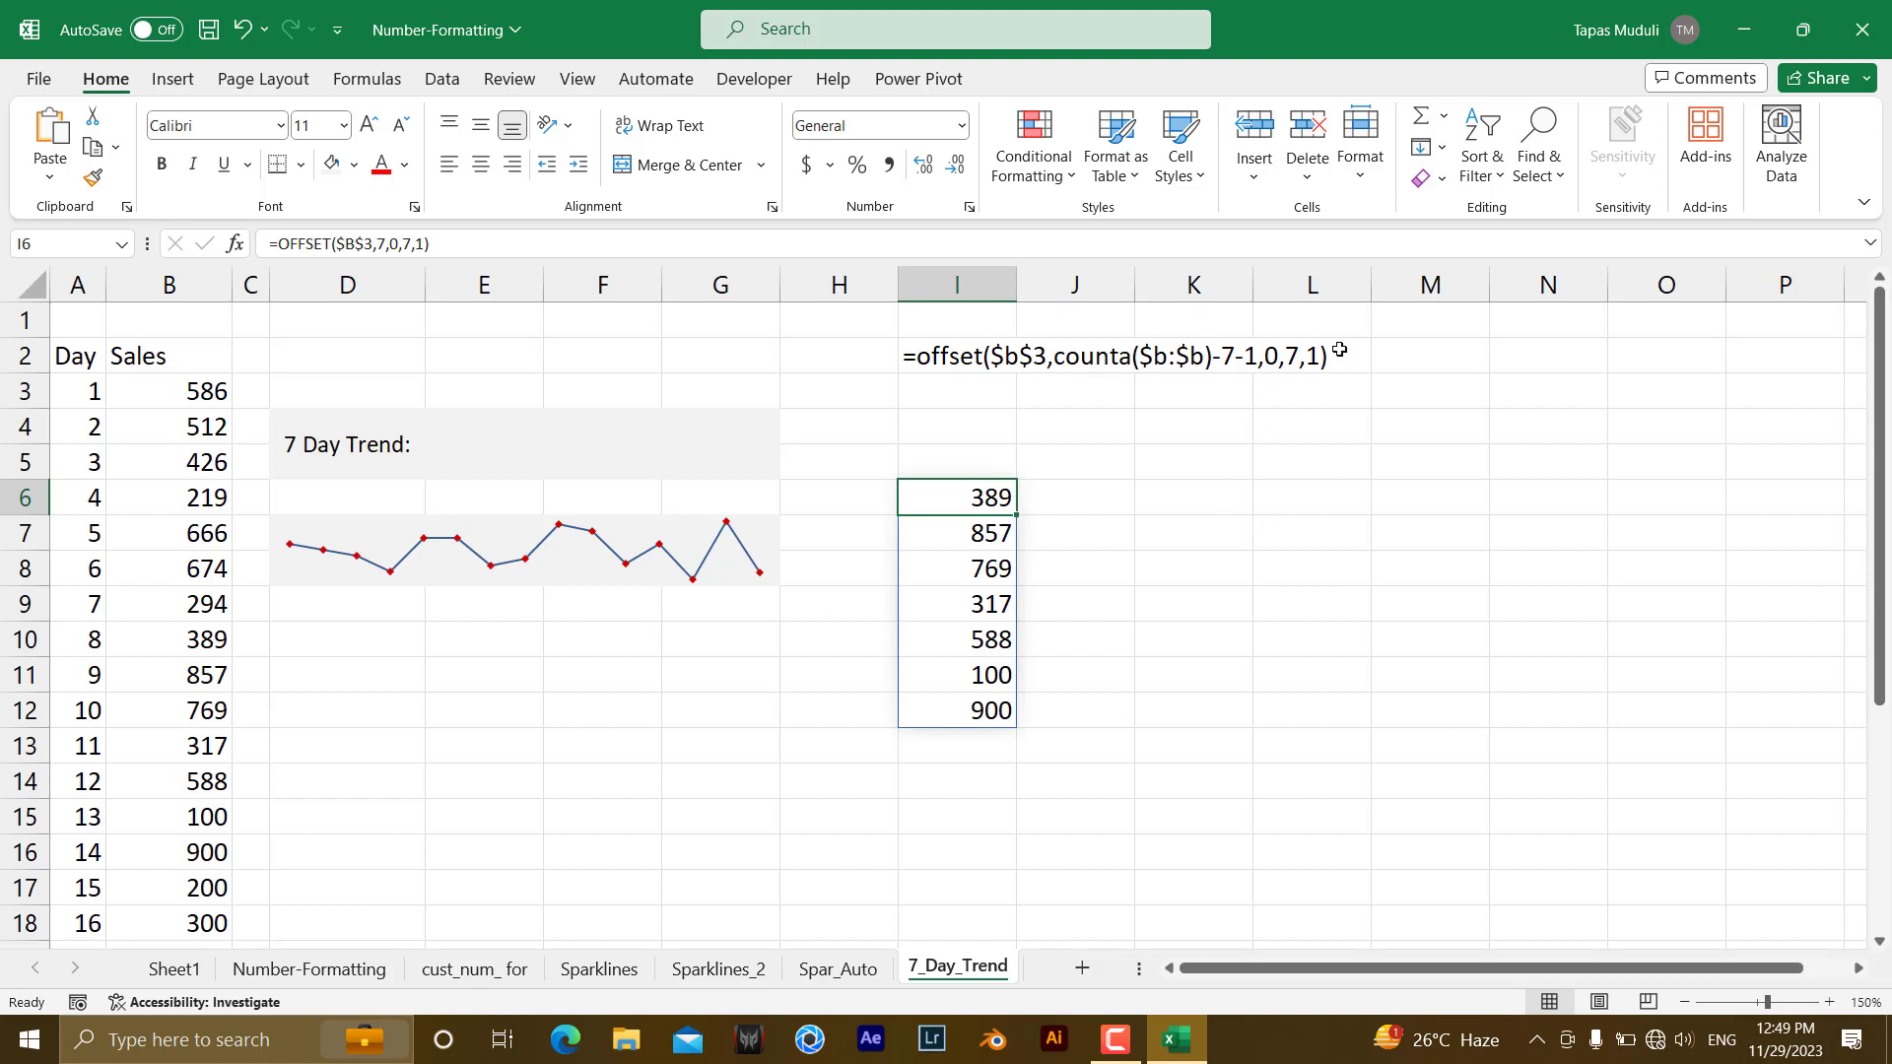
Copy the formula text =offset($b$3,counta($b:$b)-7-1,0,7,1) from cell I2 and leave the cell unchanged
{"action": "left_click", "coordinate": [943, 360]}
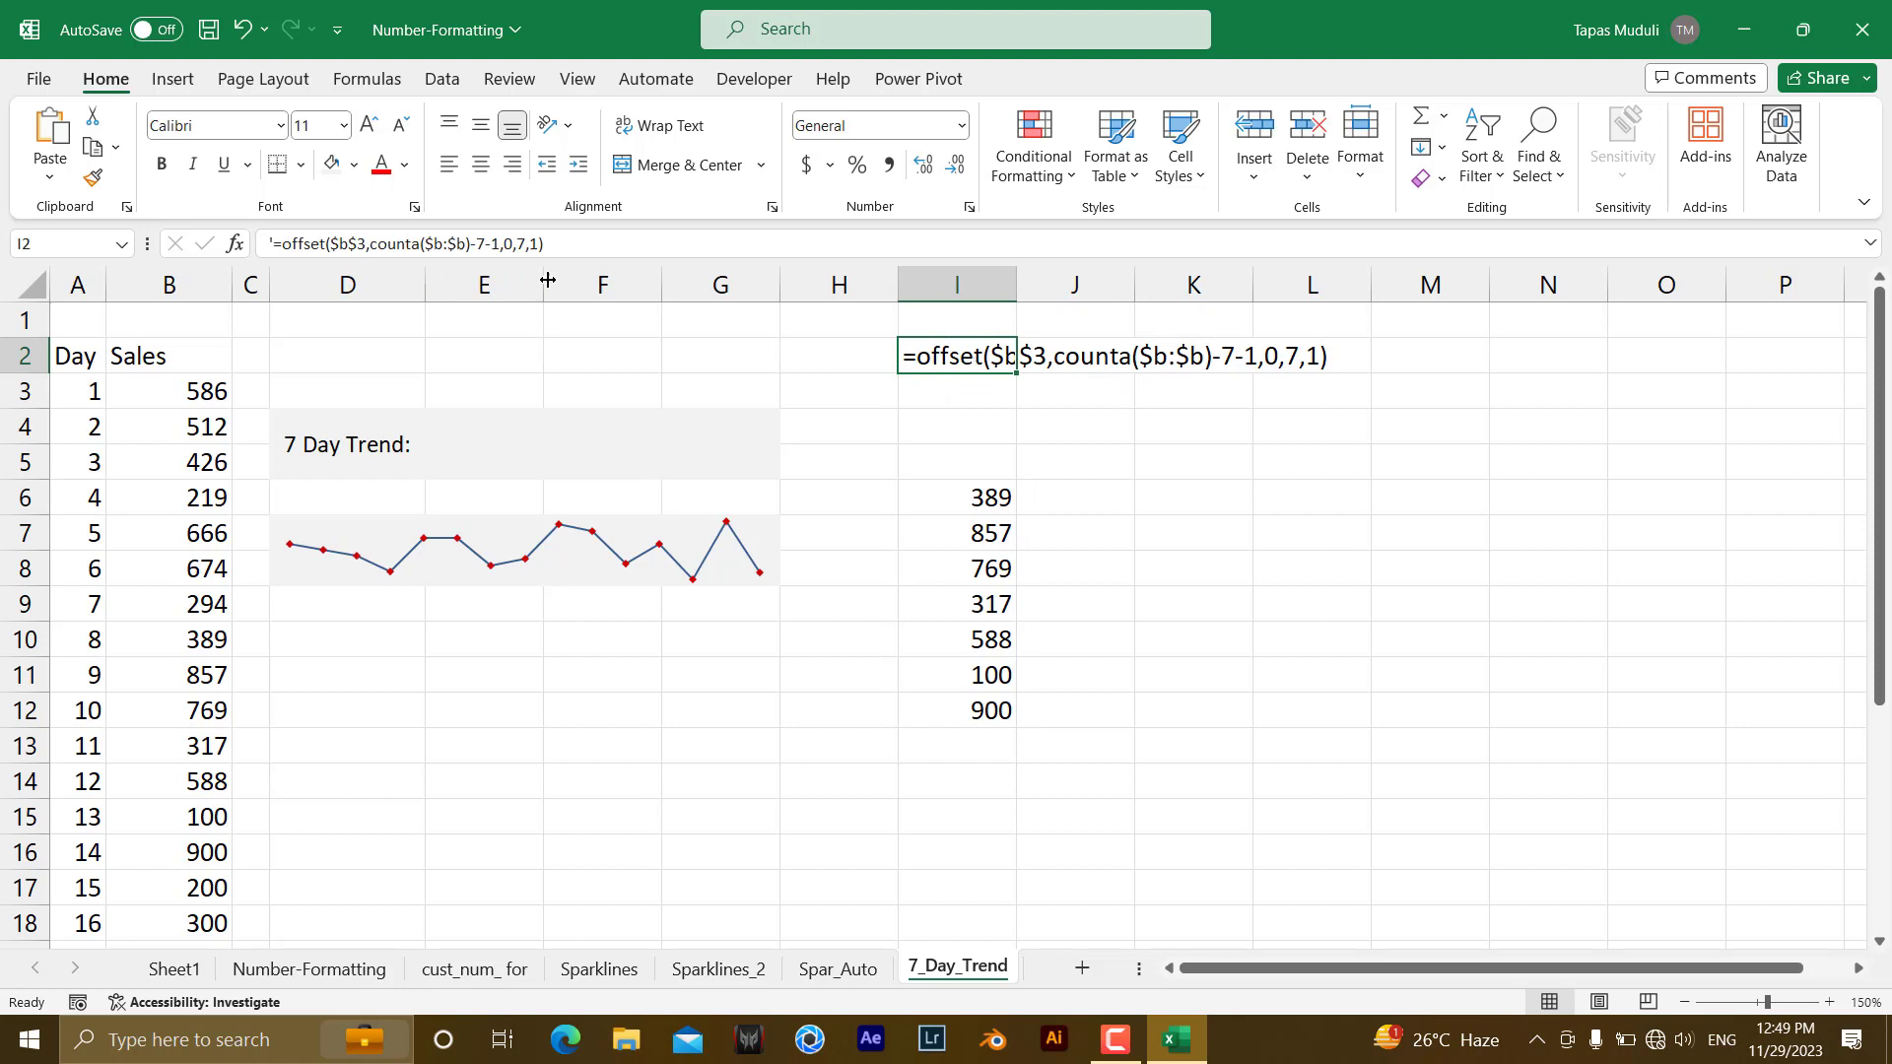
{"action": "left_click_drag", "start_coordinate": [563, 247], "coordinate": [275, 244]}
{"action": "right_click", "coordinate": [314, 245]}
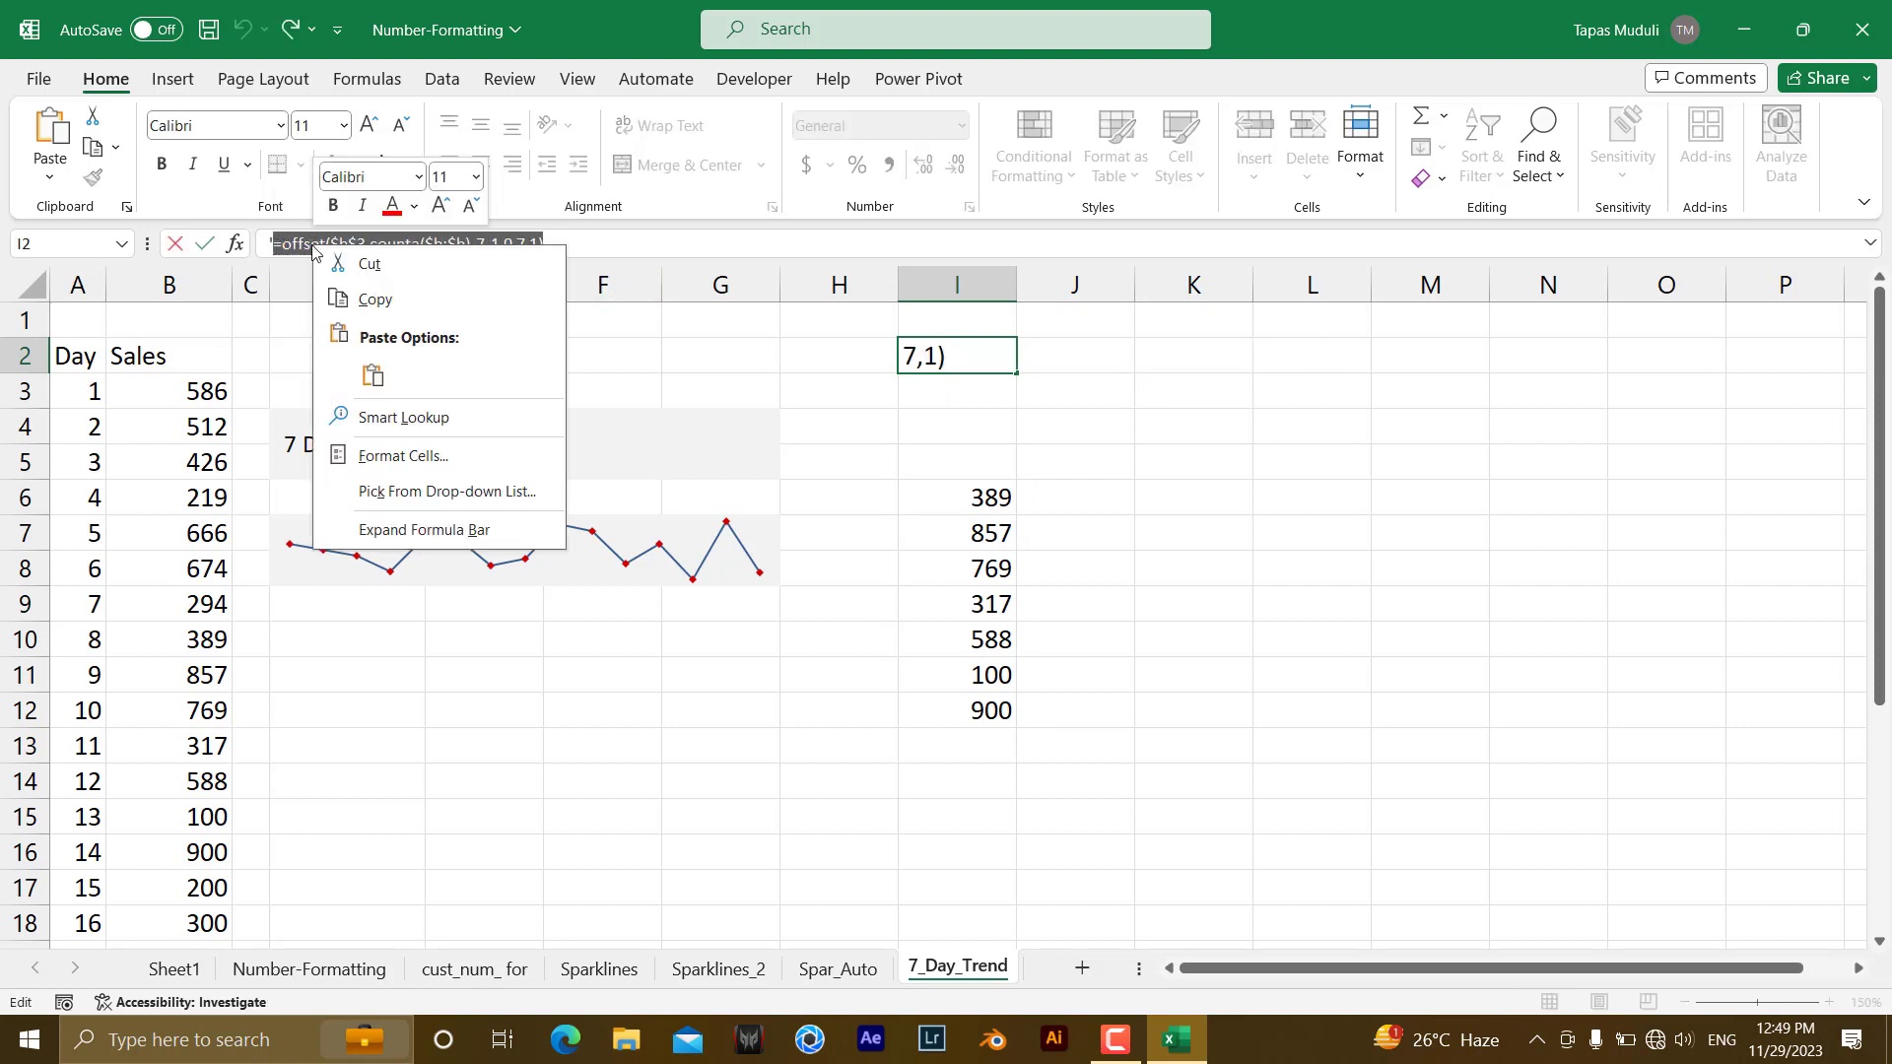
{"action": "left_click", "coordinate": [393, 300]}
{"action": "left_click", "coordinate": [690, 727]}
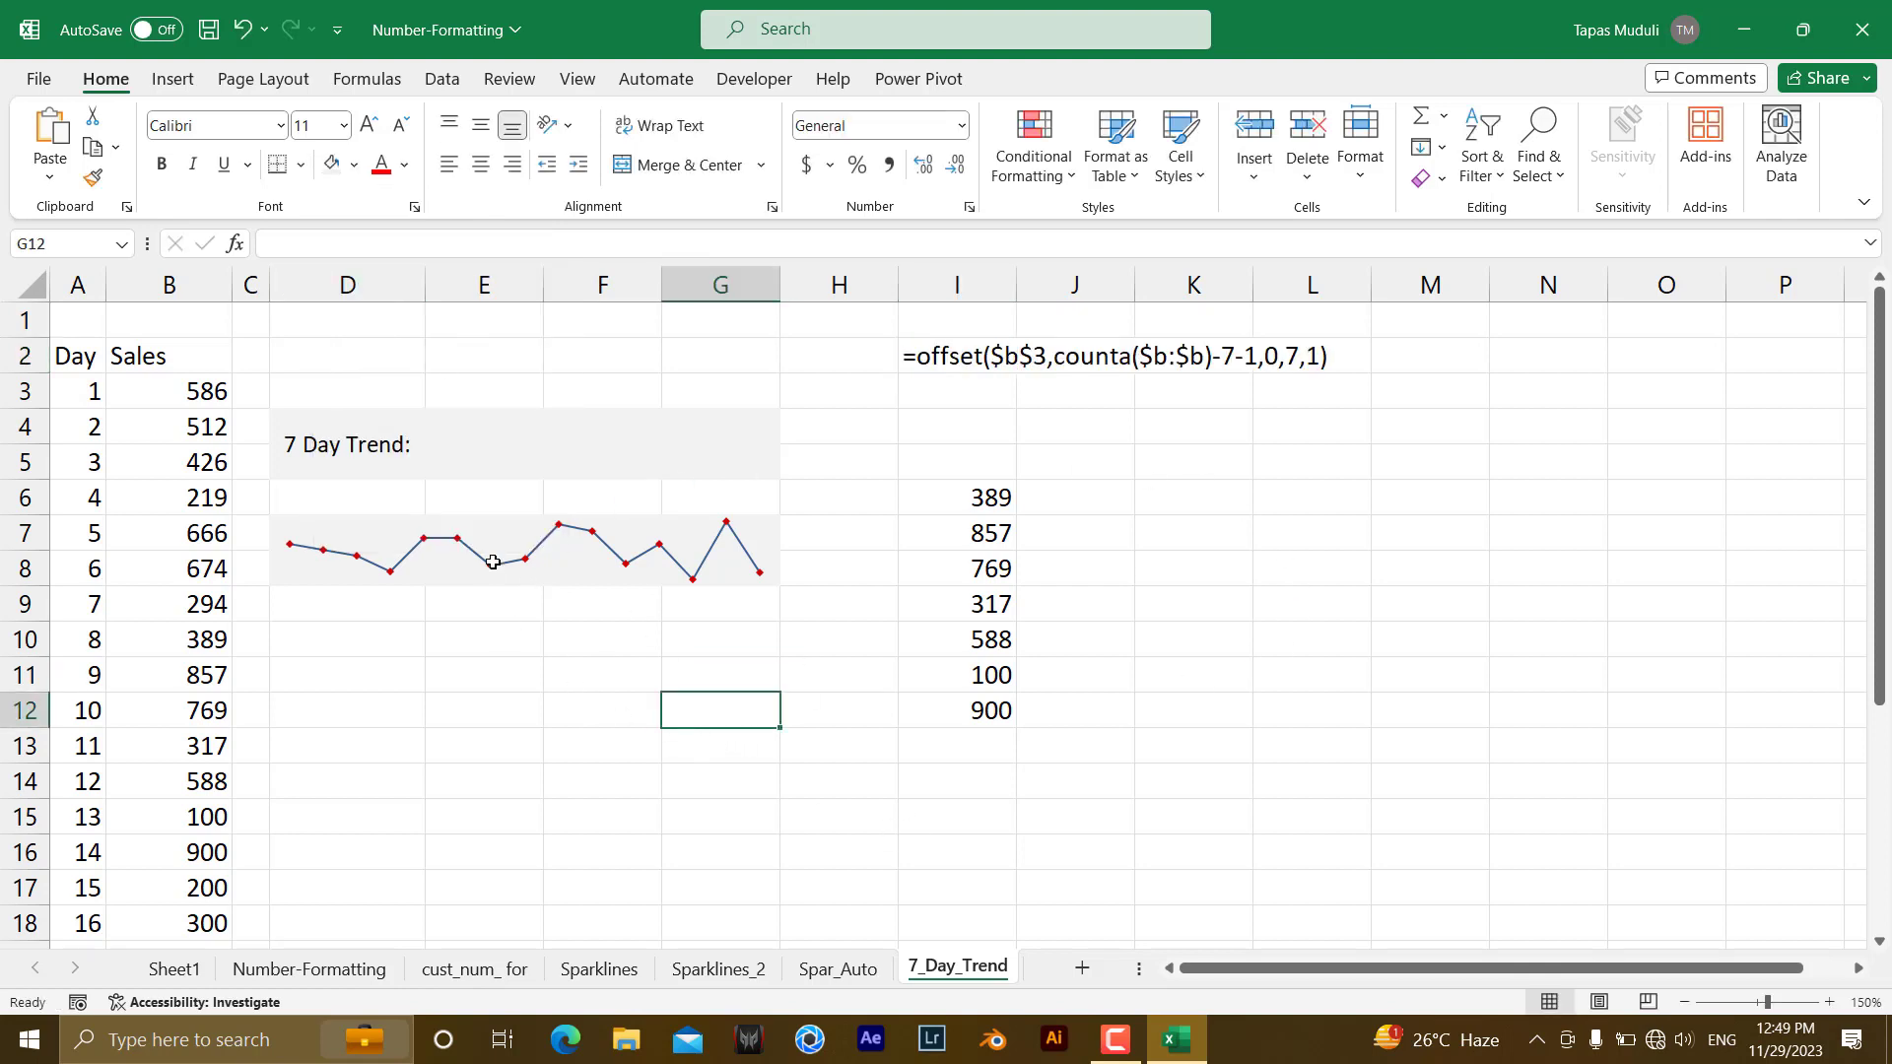
Define a workbook-scoped name that refers to =offset($b$3,counta($b:$b)-7-1,0,7,1)
{"action": "left_click", "coordinate": [377, 87]}
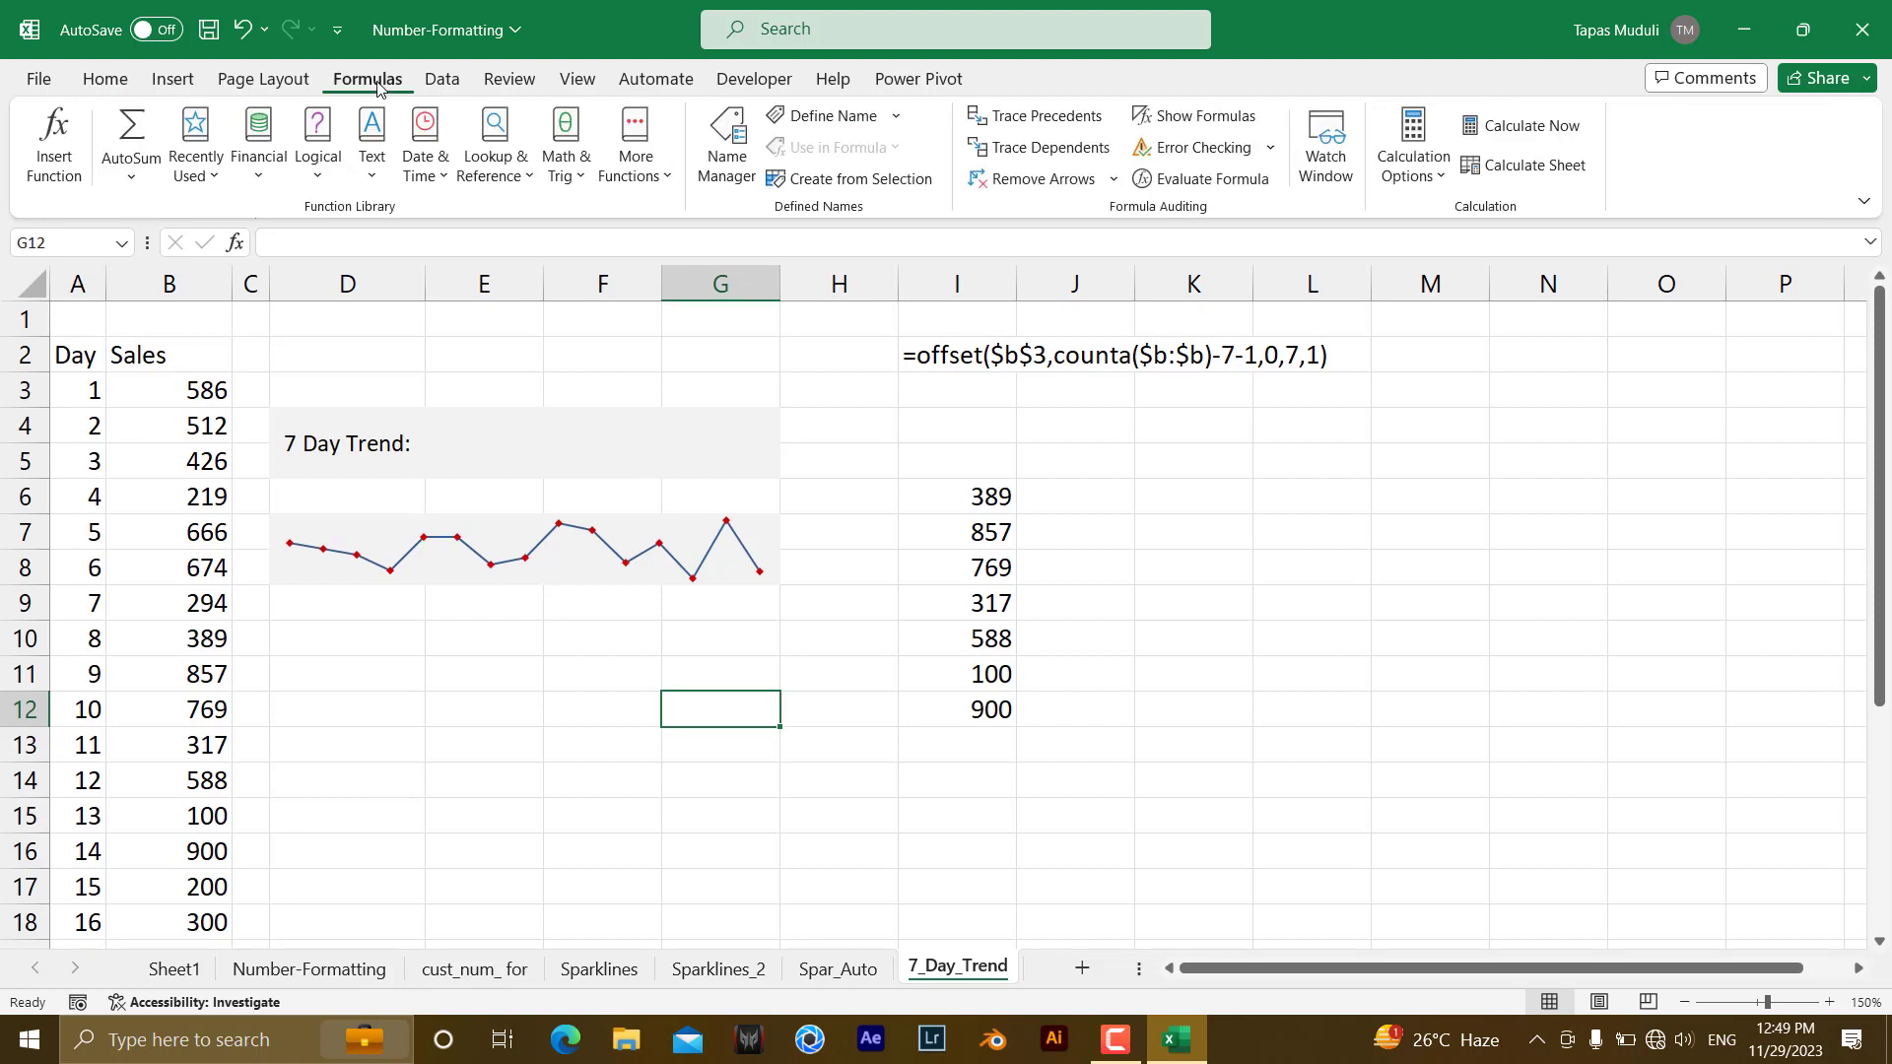
{"action": "left_click", "coordinate": [837, 117]}
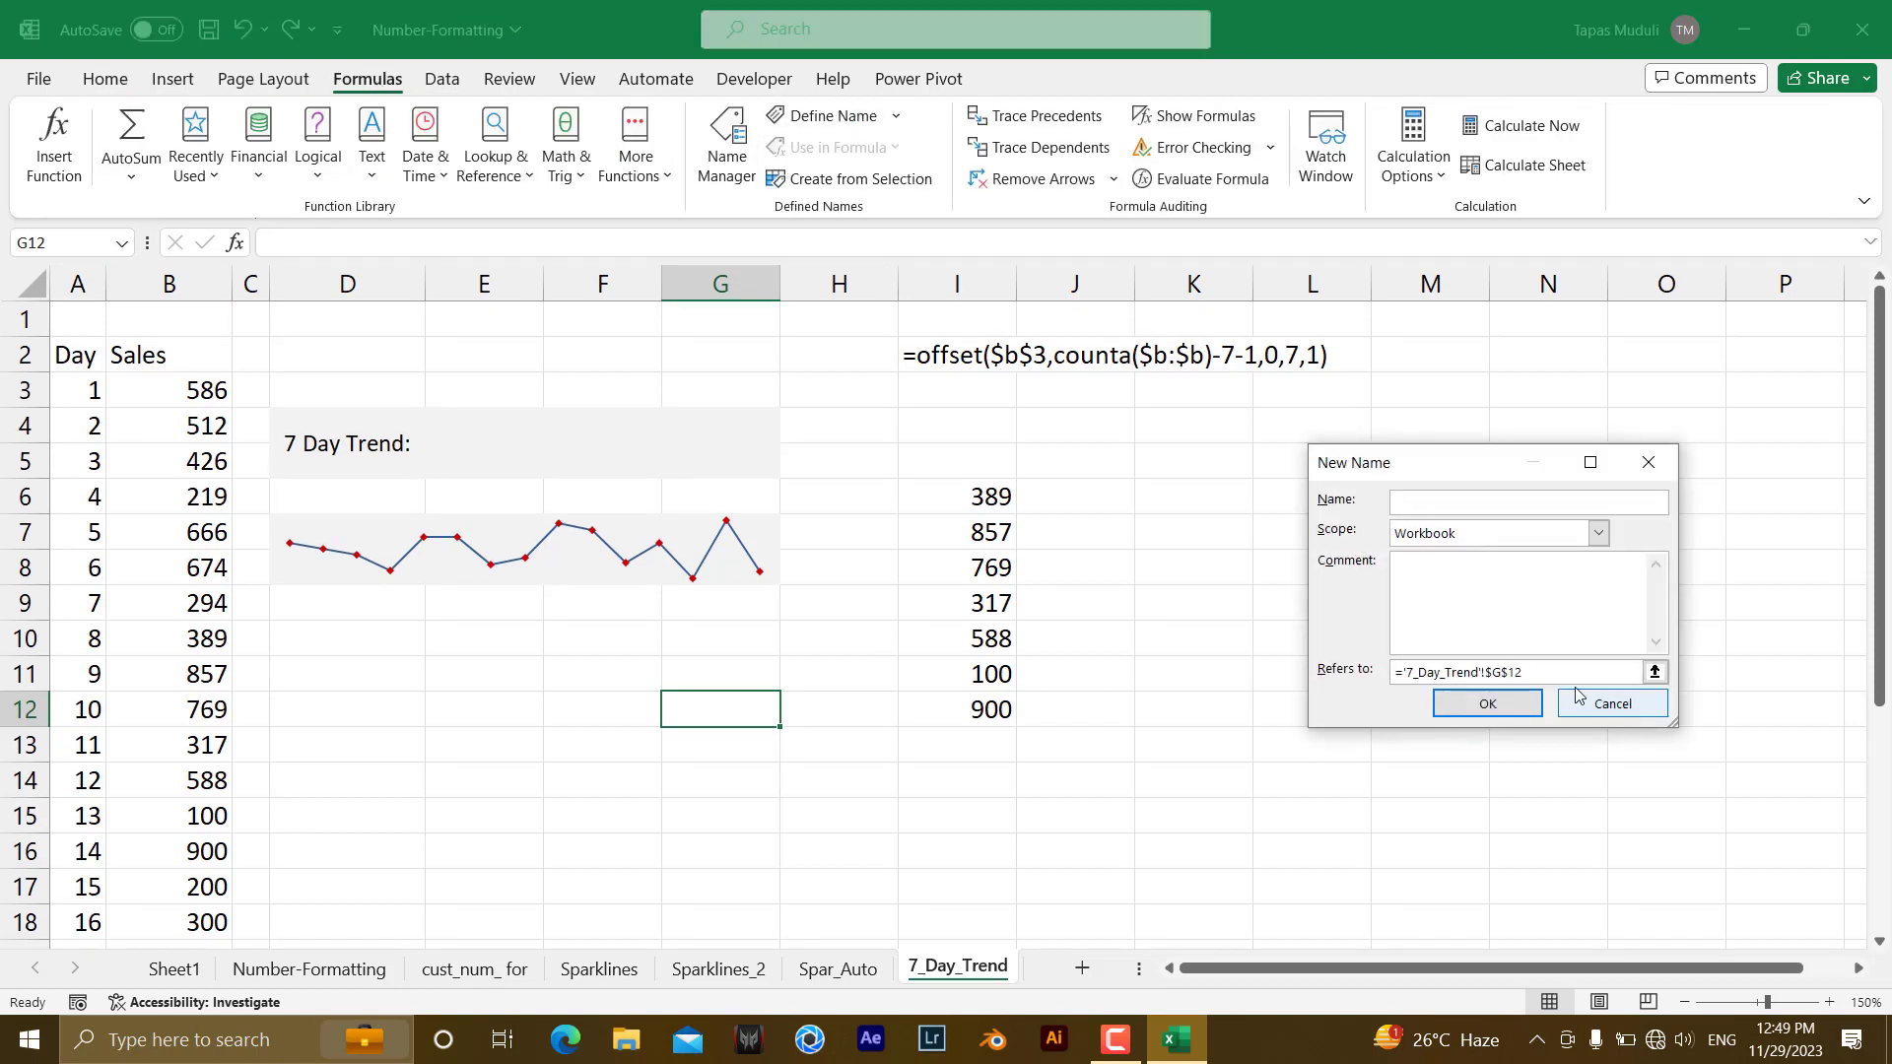
{"action": "left_click_drag", "start_coordinate": [1527, 672], "coordinate": [1369, 680]}
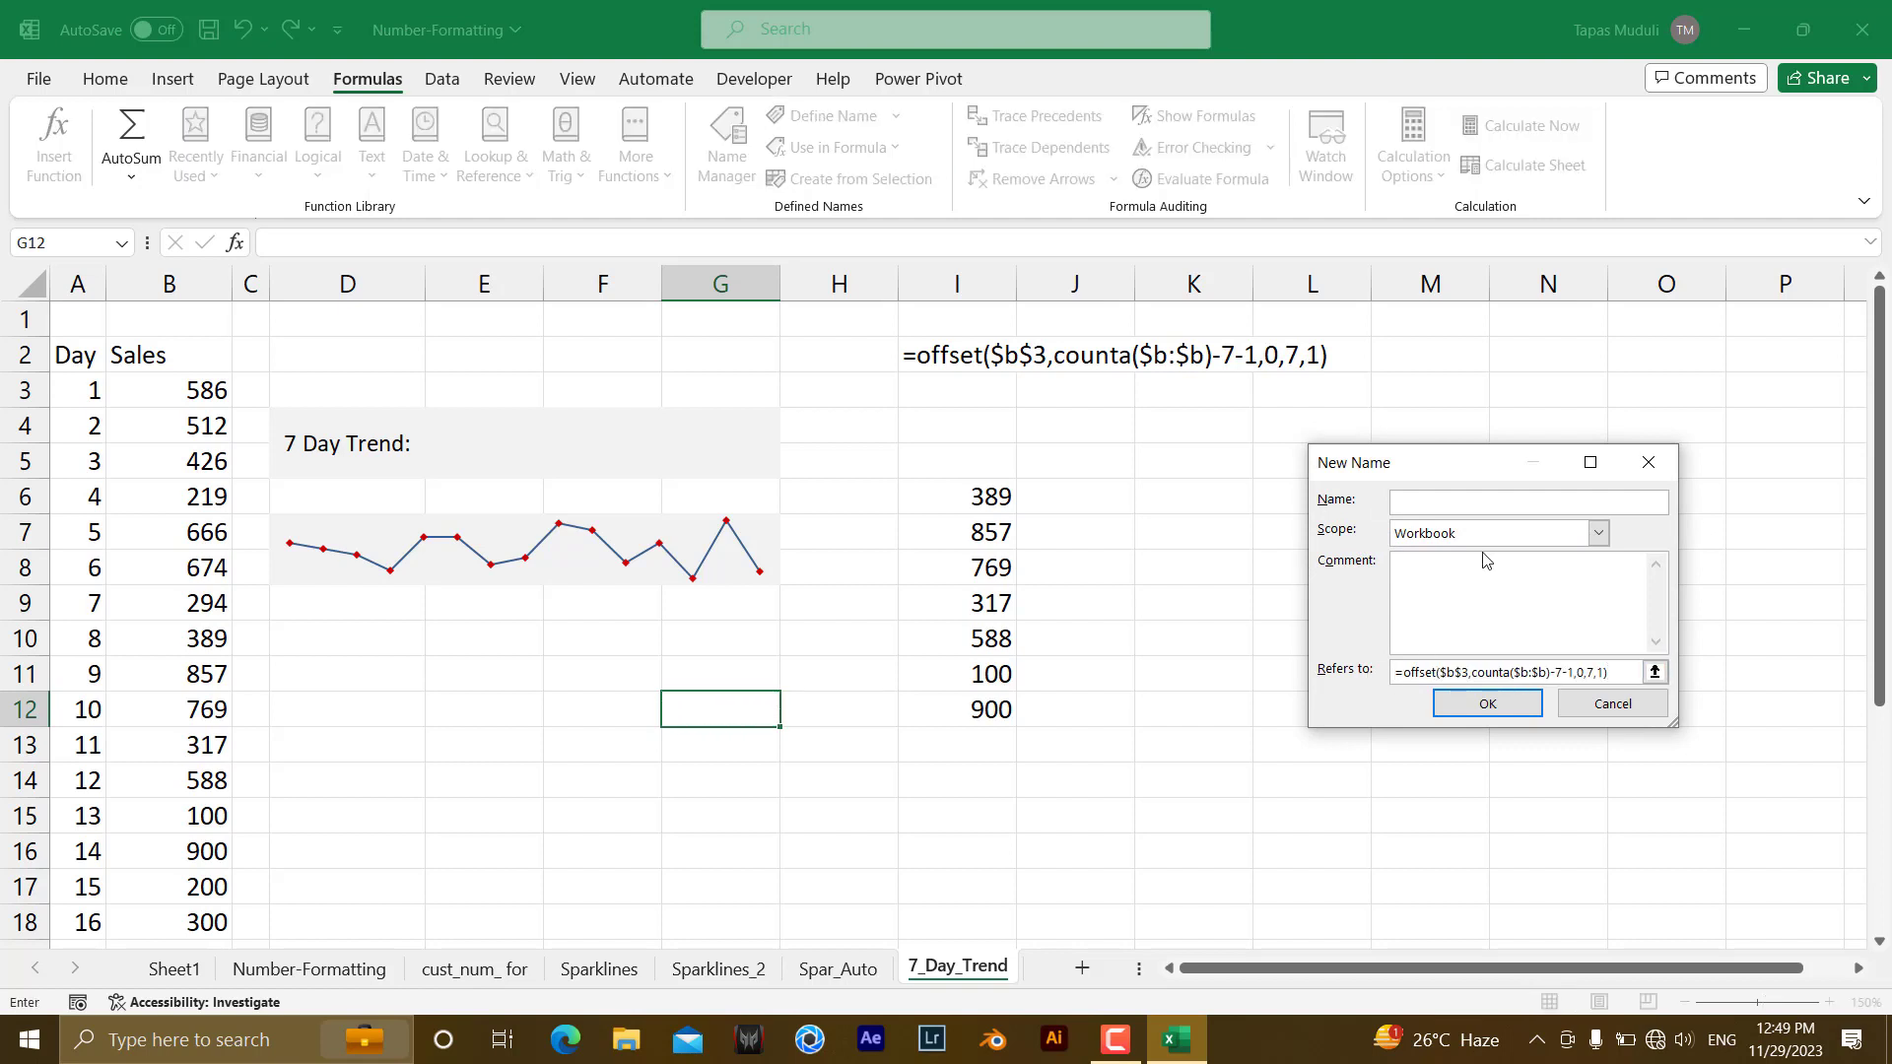
{"action": "left_click", "coordinate": [1459, 504]}
{"action": "left_click", "coordinate": [1485, 706]}
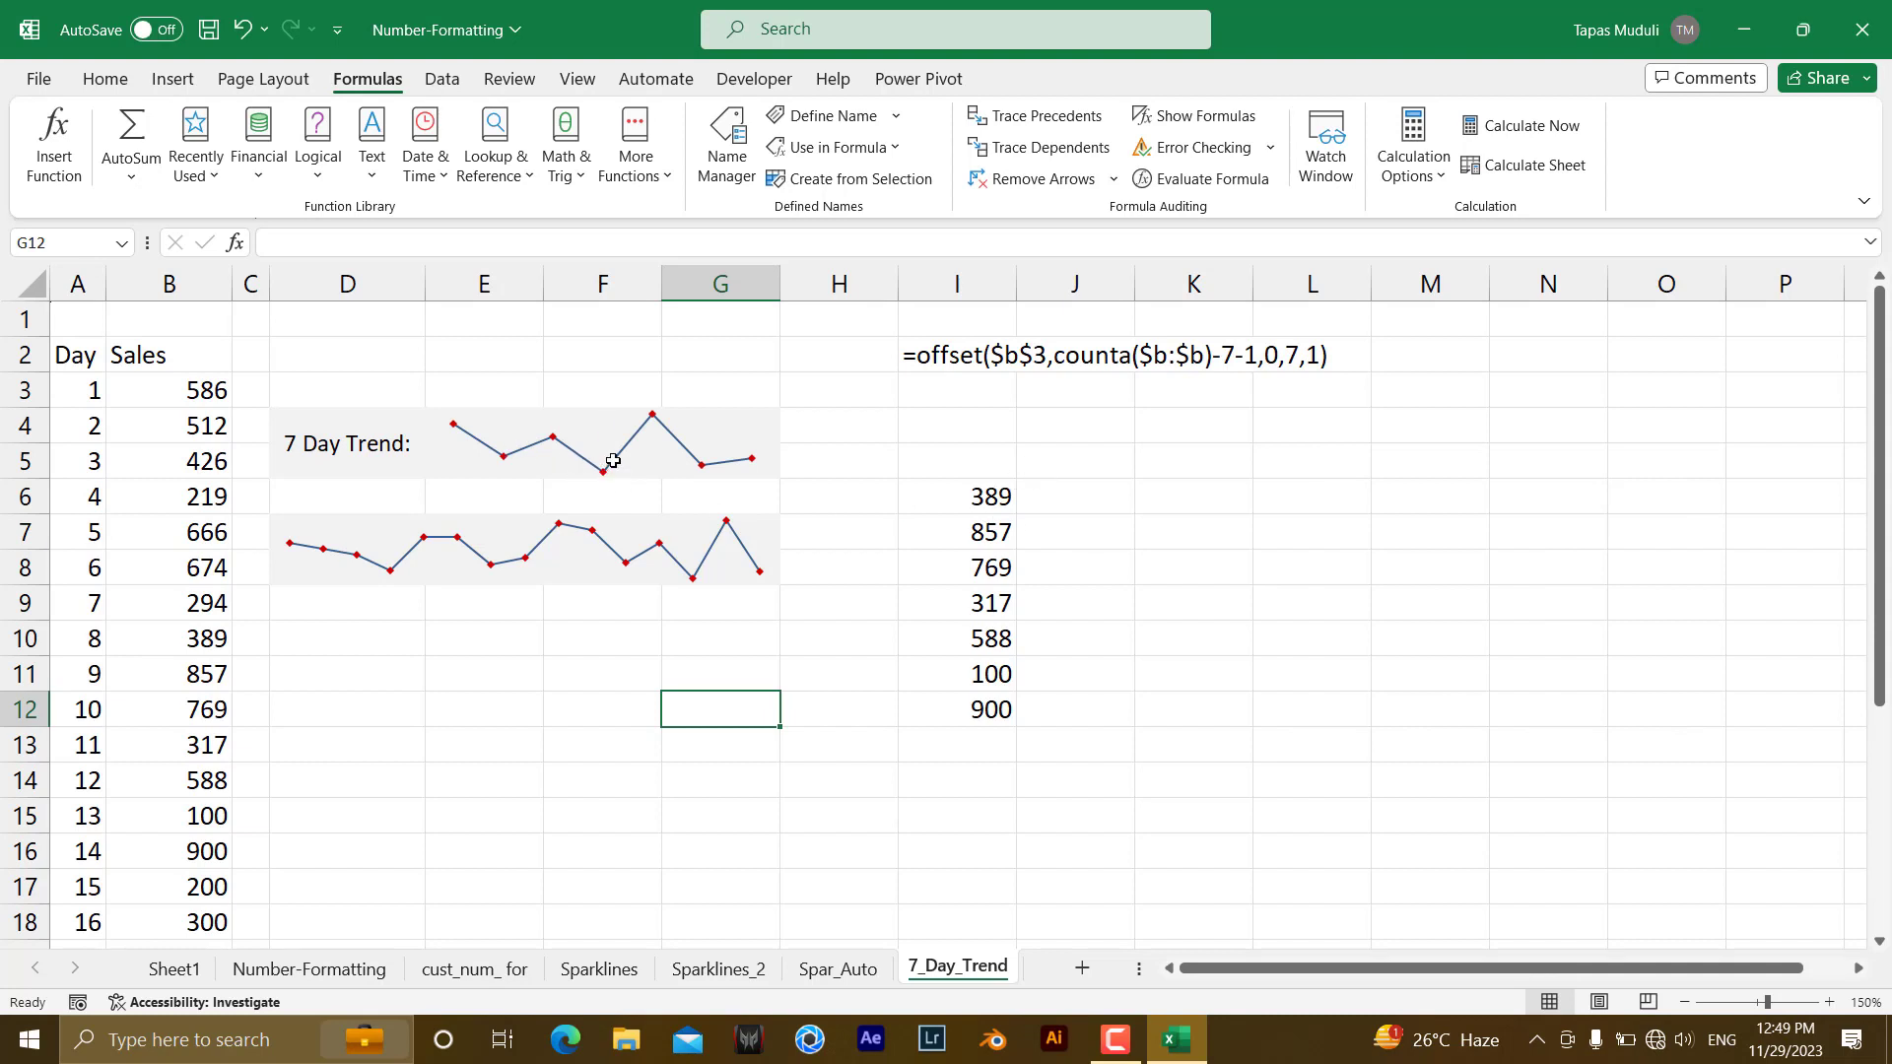
Merge the cells D11:G12 below the full sales sparkline
{"action": "left_click", "coordinate": [353, 690]}
{"action": "left_click_drag", "start_coordinate": [353, 690], "coordinate": [722, 709]}
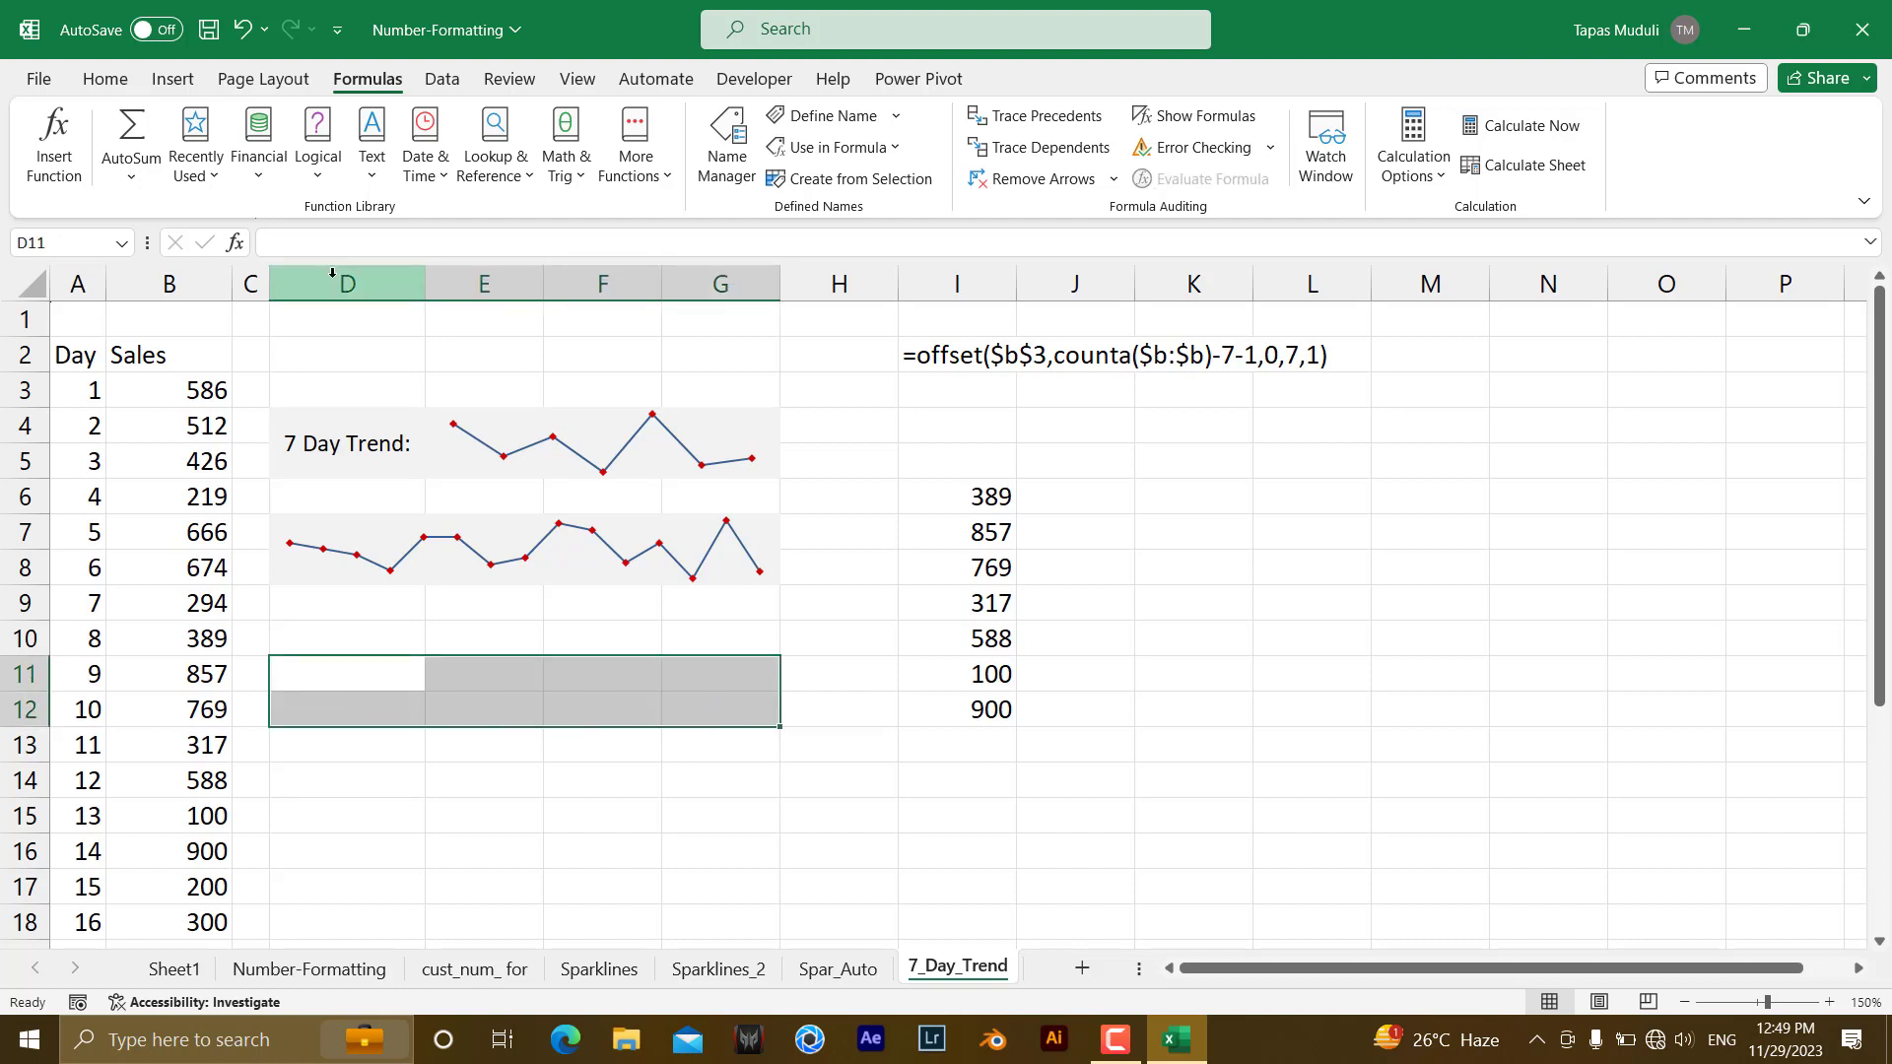
{"action": "left_click", "coordinate": [104, 78]}
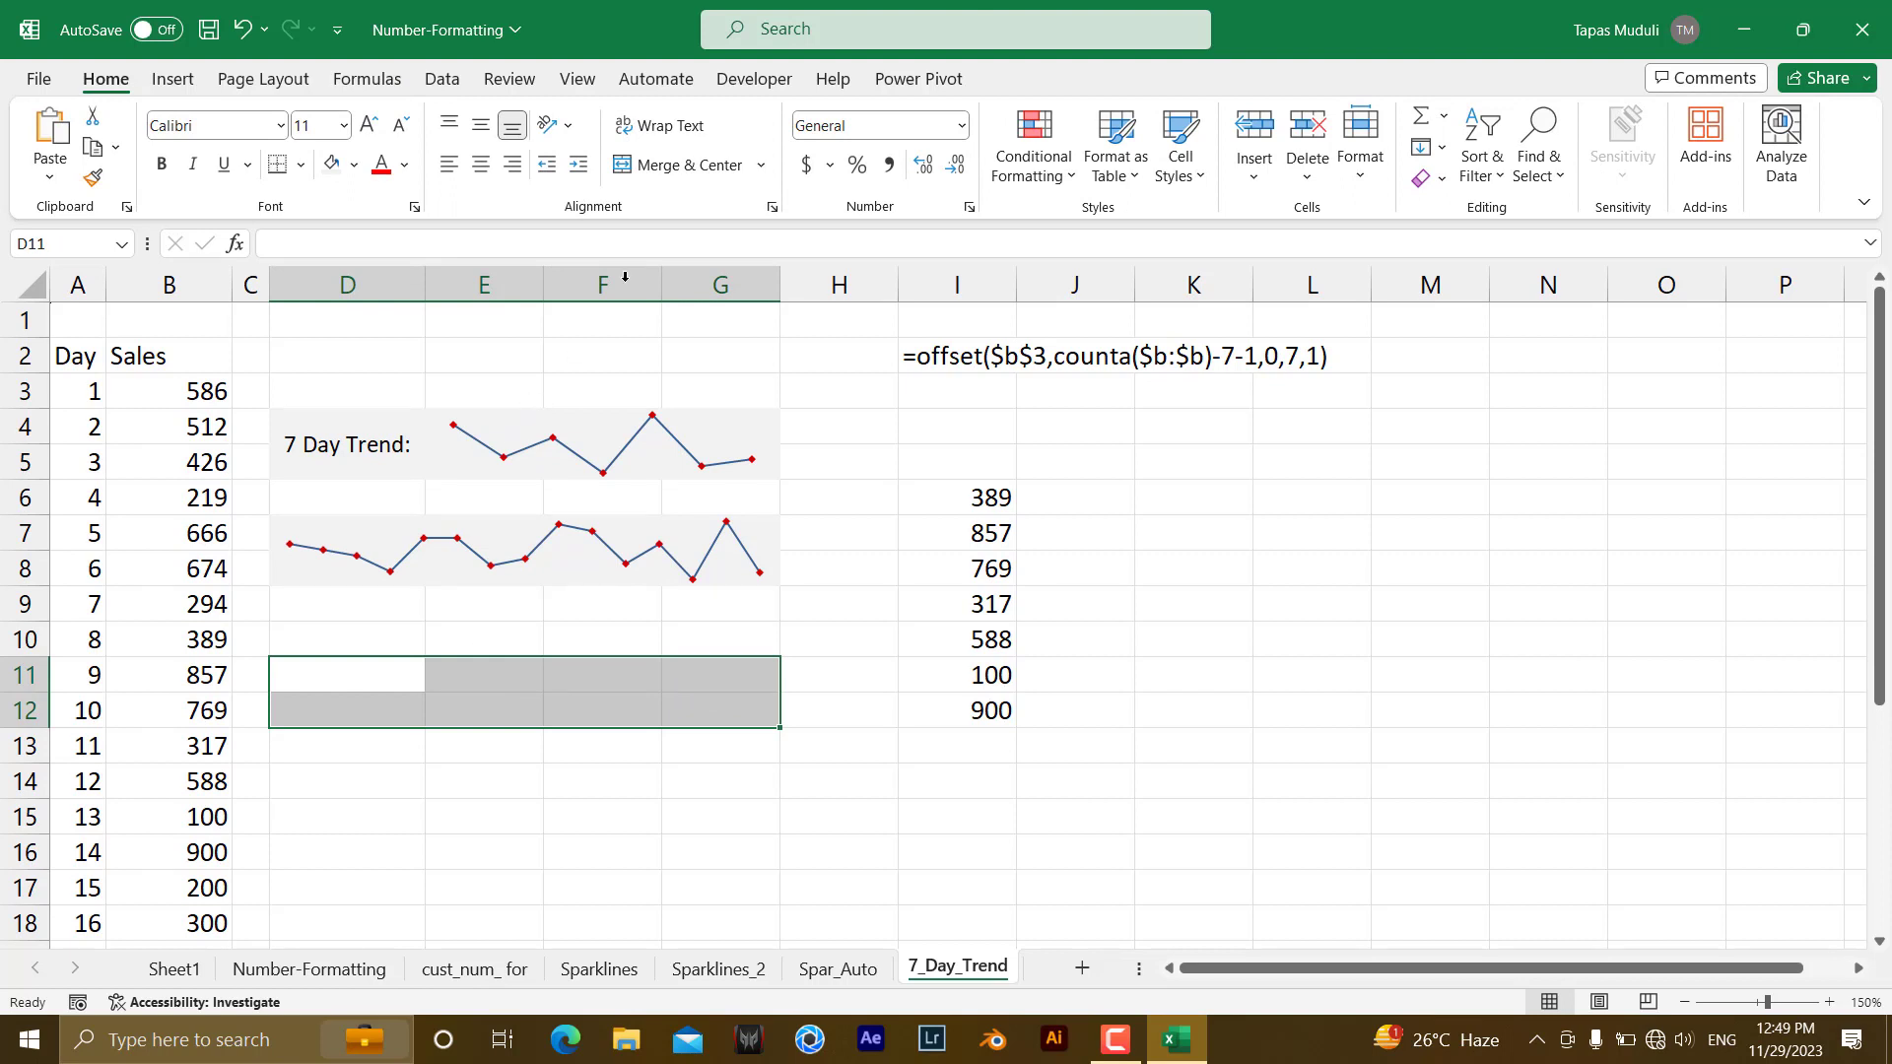
{"action": "left_click", "coordinate": [645, 170]}
{"action": "left_click", "coordinate": [551, 759]}
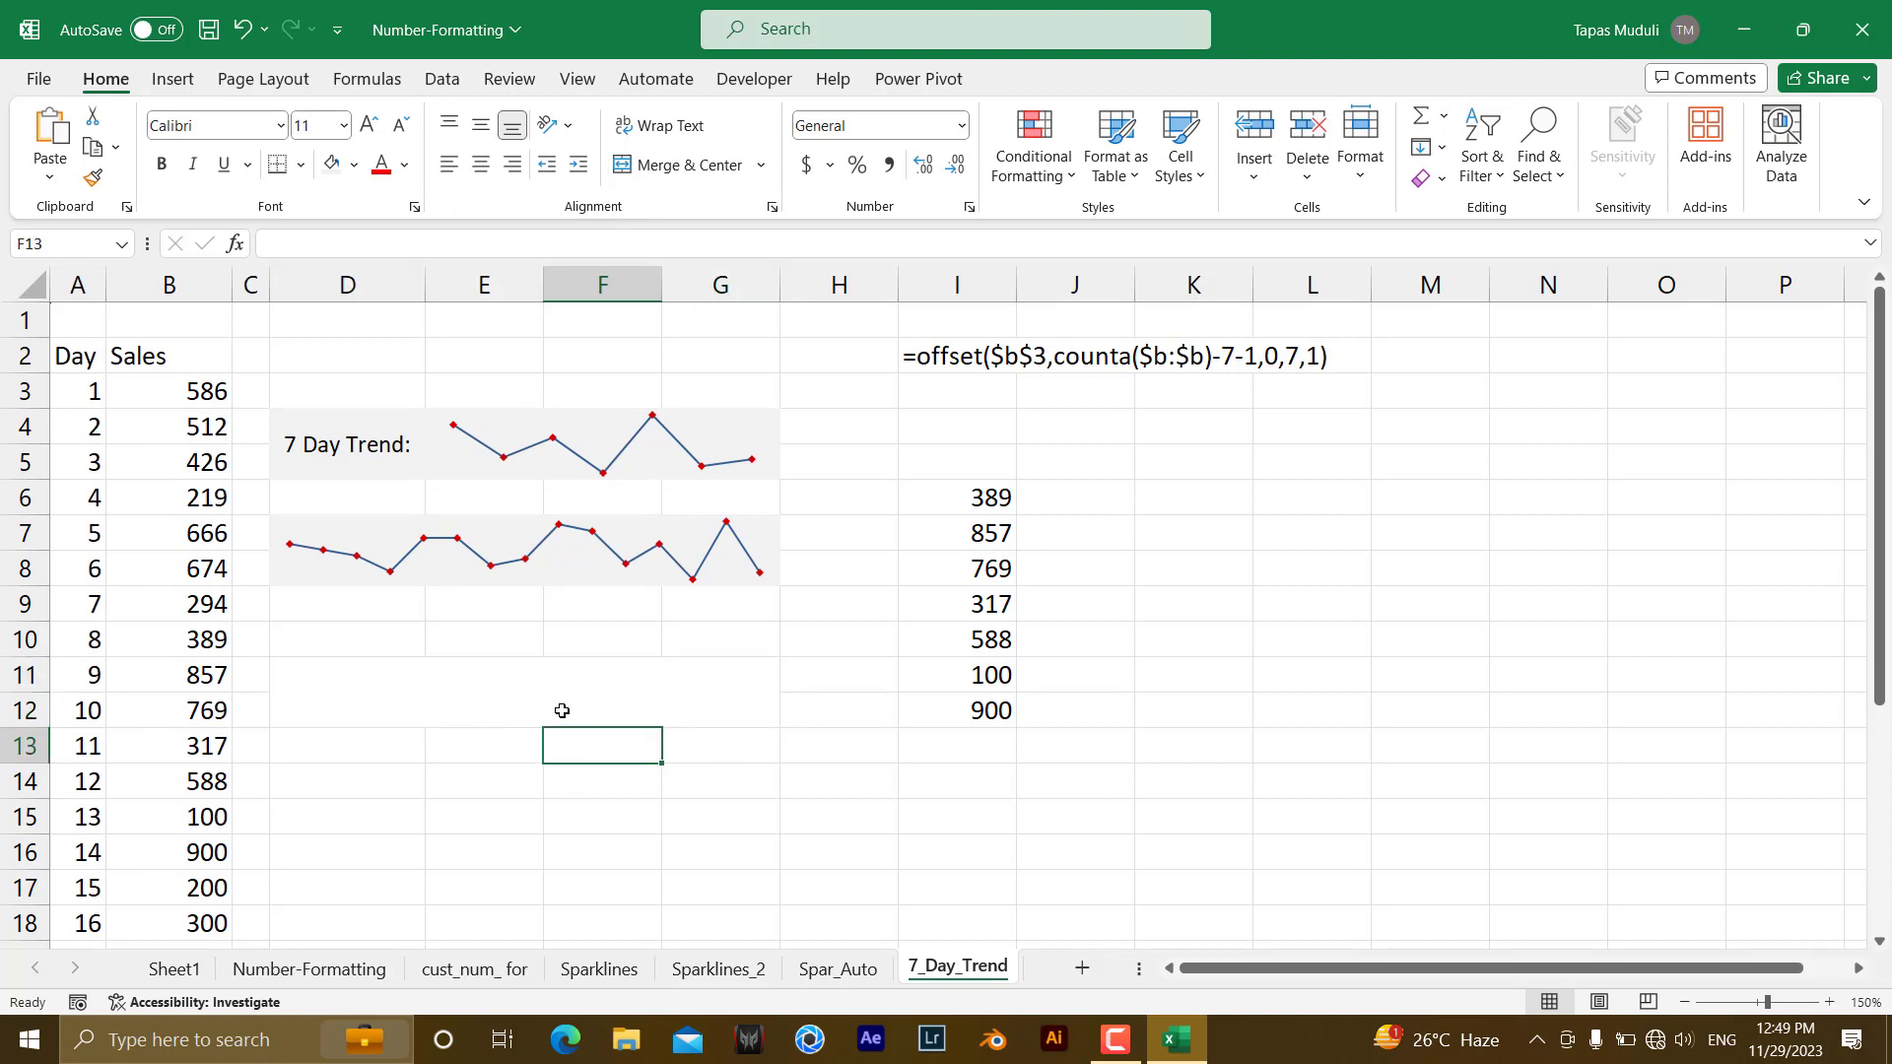
Fill the merged cells D11:G12 with the standard yellow color
{"action": "left_click", "coordinate": [561, 697]}
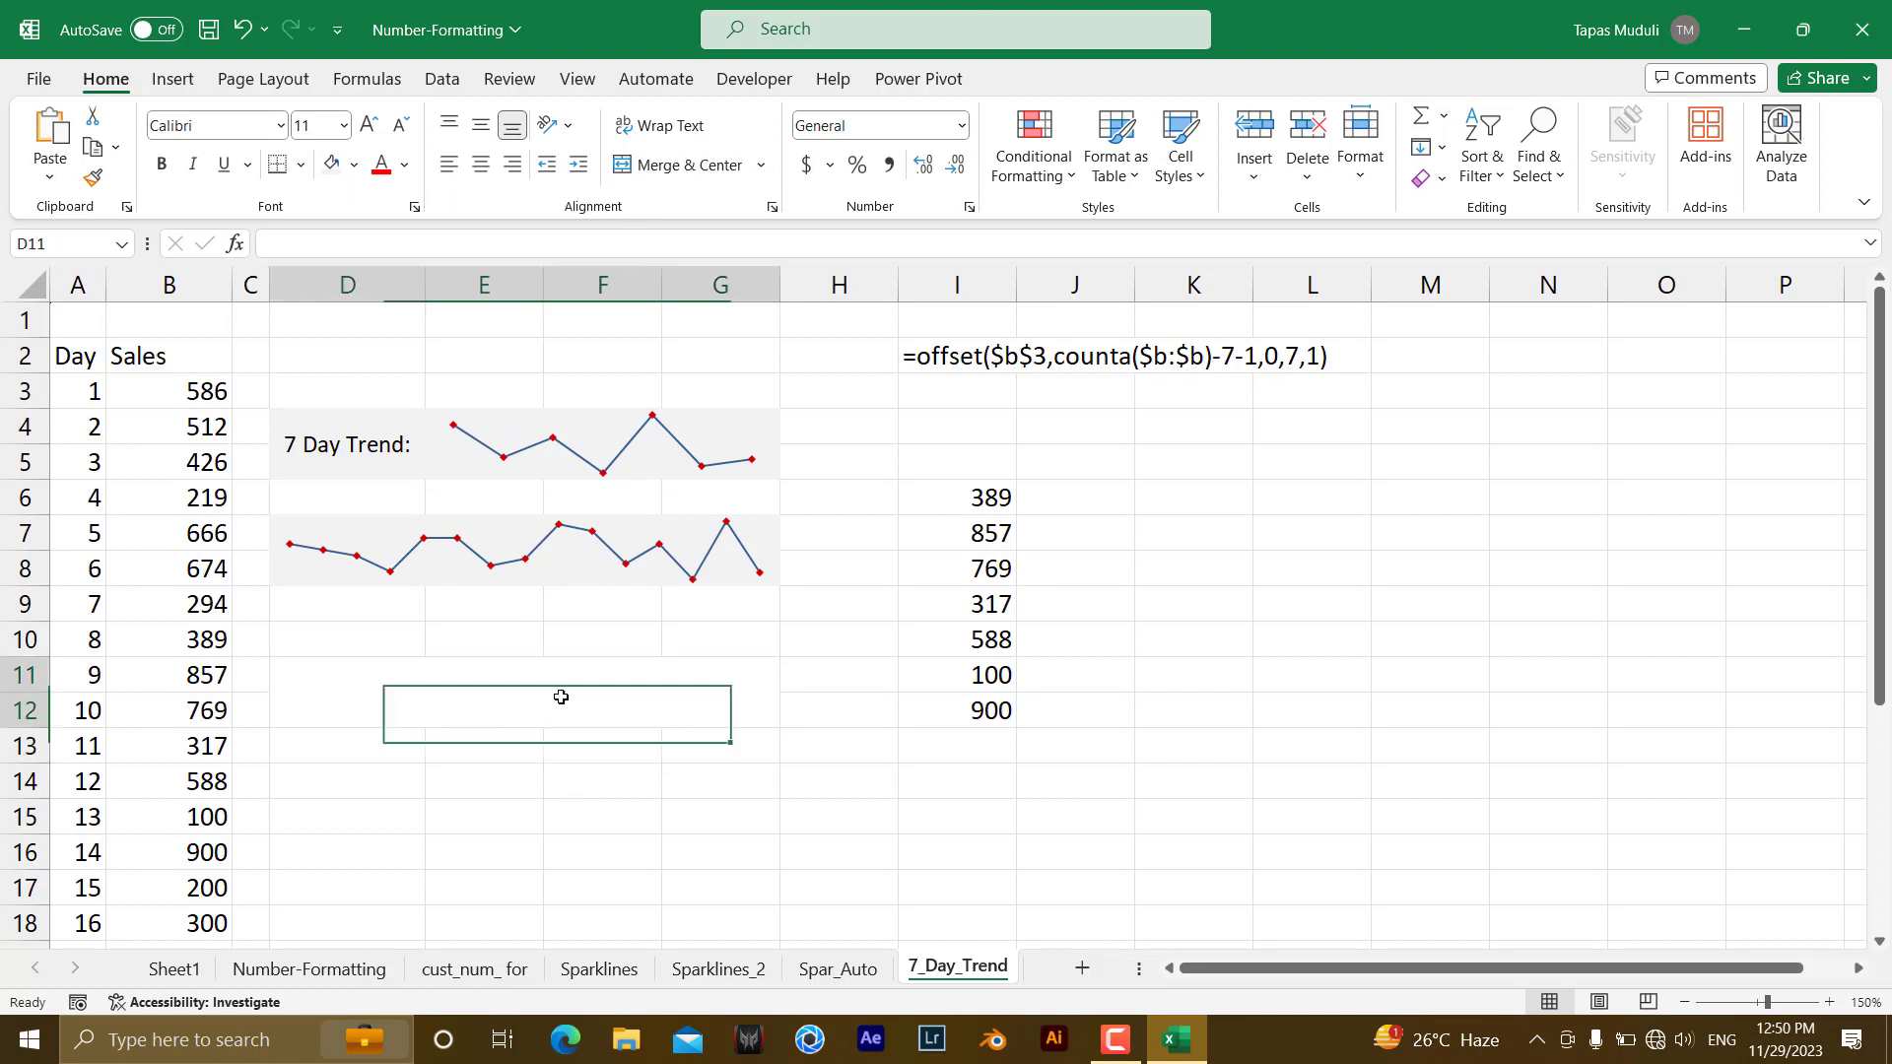
{"action": "left_click", "coordinate": [355, 166]}
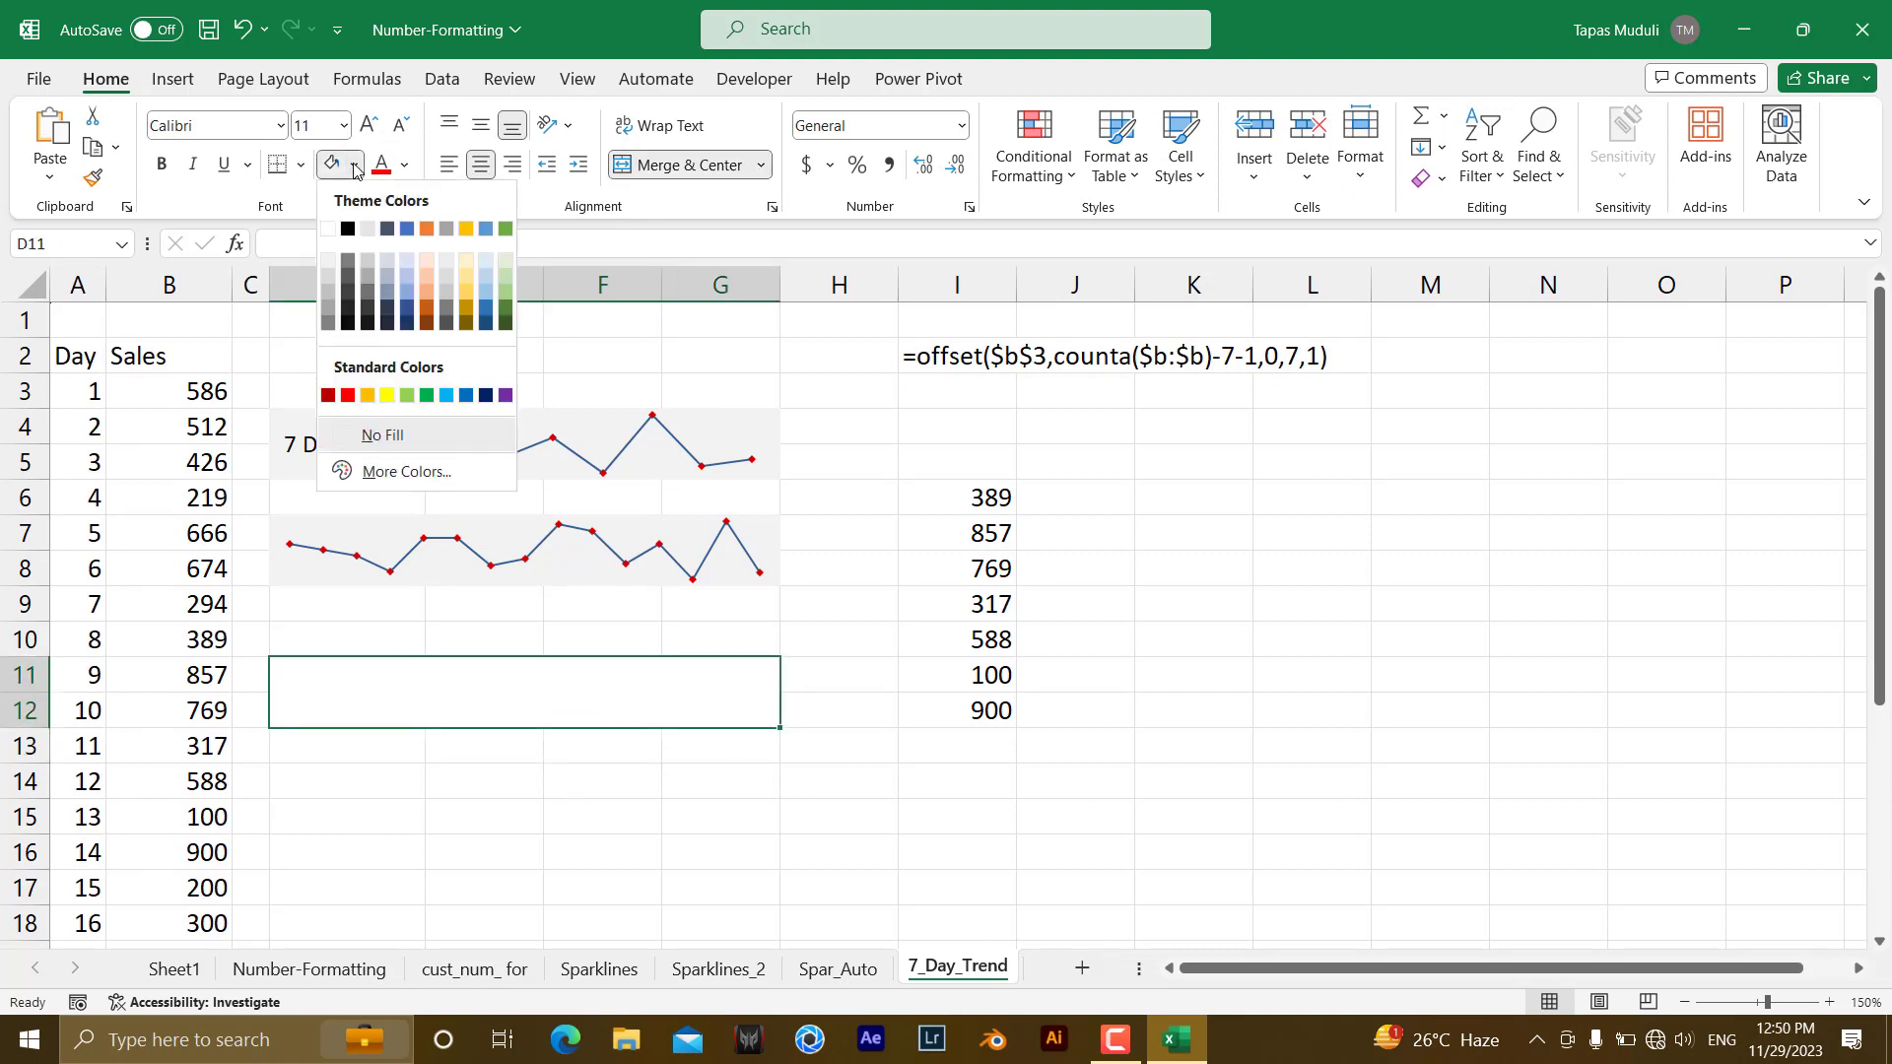
{"action": "left_click", "coordinate": [387, 396]}
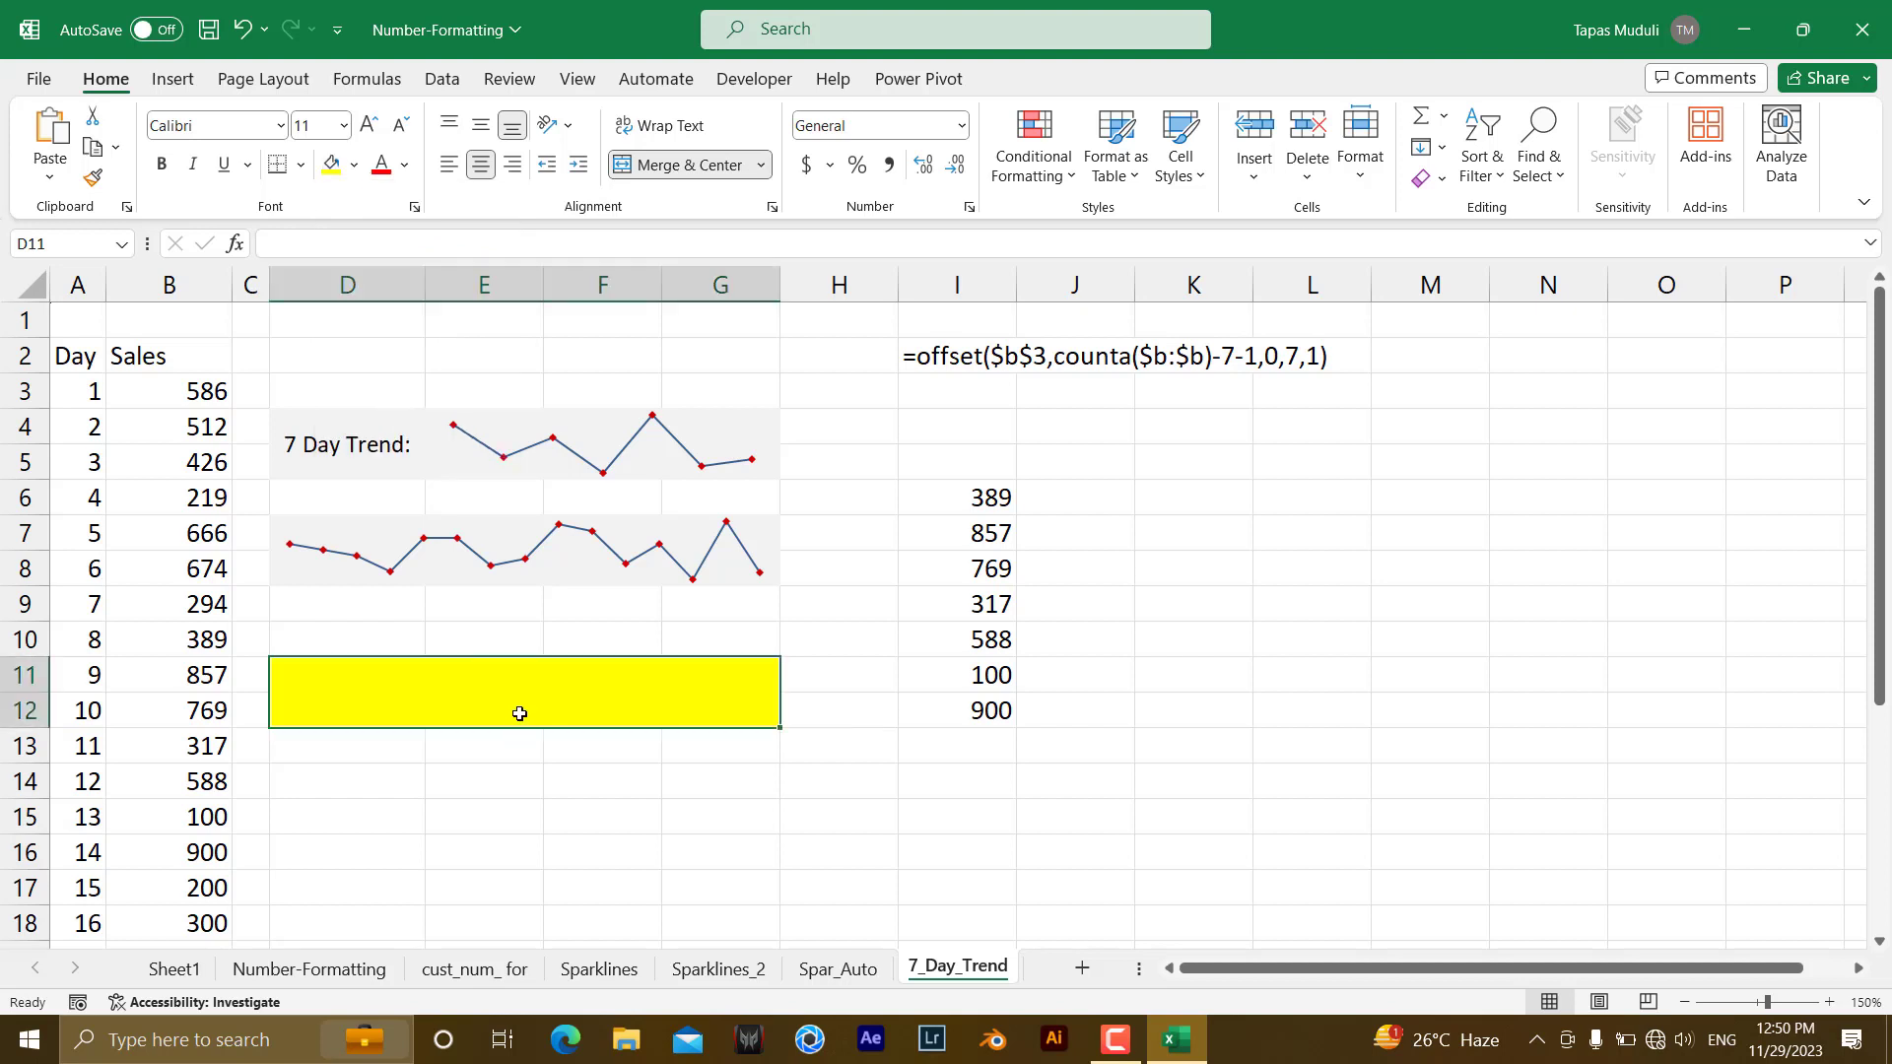
{"action": "left_click", "coordinate": [541, 781]}
Insert a line sparkline in the yellow merged cell $D$11 from data range last_7, with markers shown and the blue-line, black-marker style
{"action": "left_click", "coordinate": [549, 697]}
{"action": "left_click", "coordinate": [174, 79]}
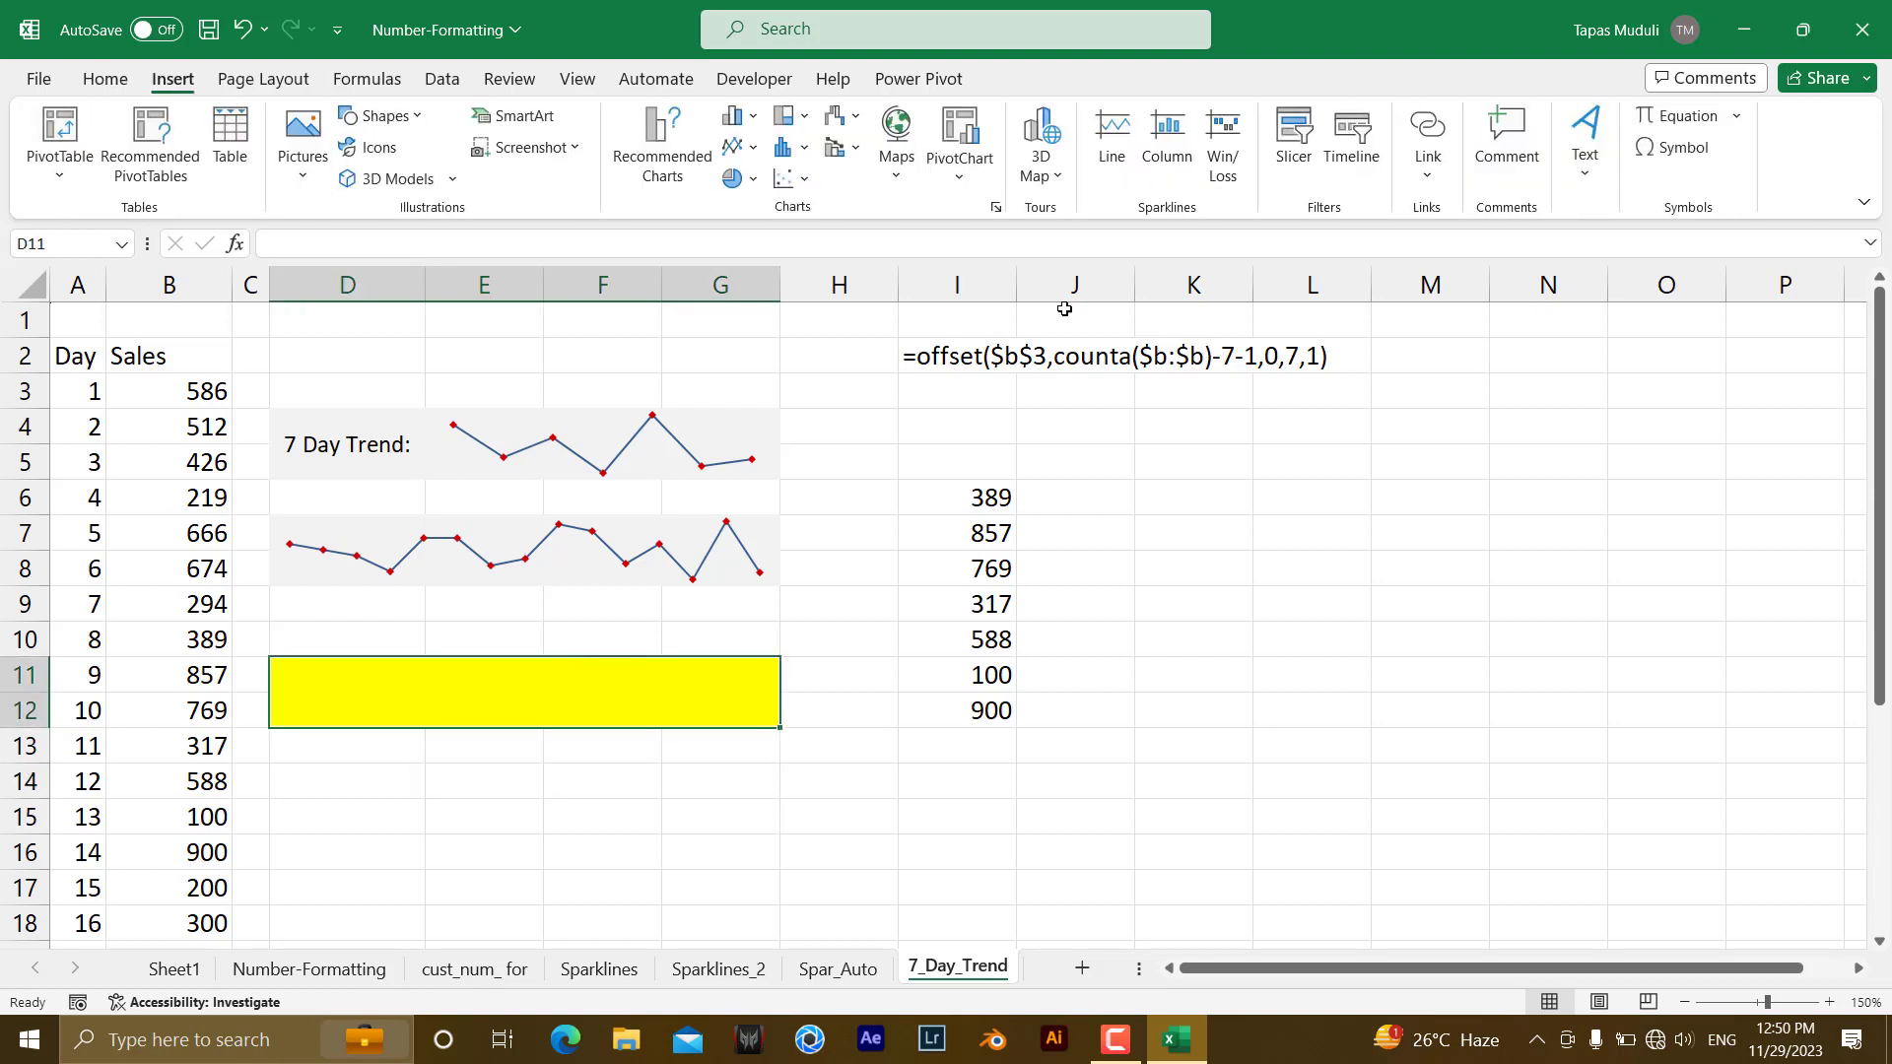
{"action": "left_click", "coordinate": [1114, 138]}
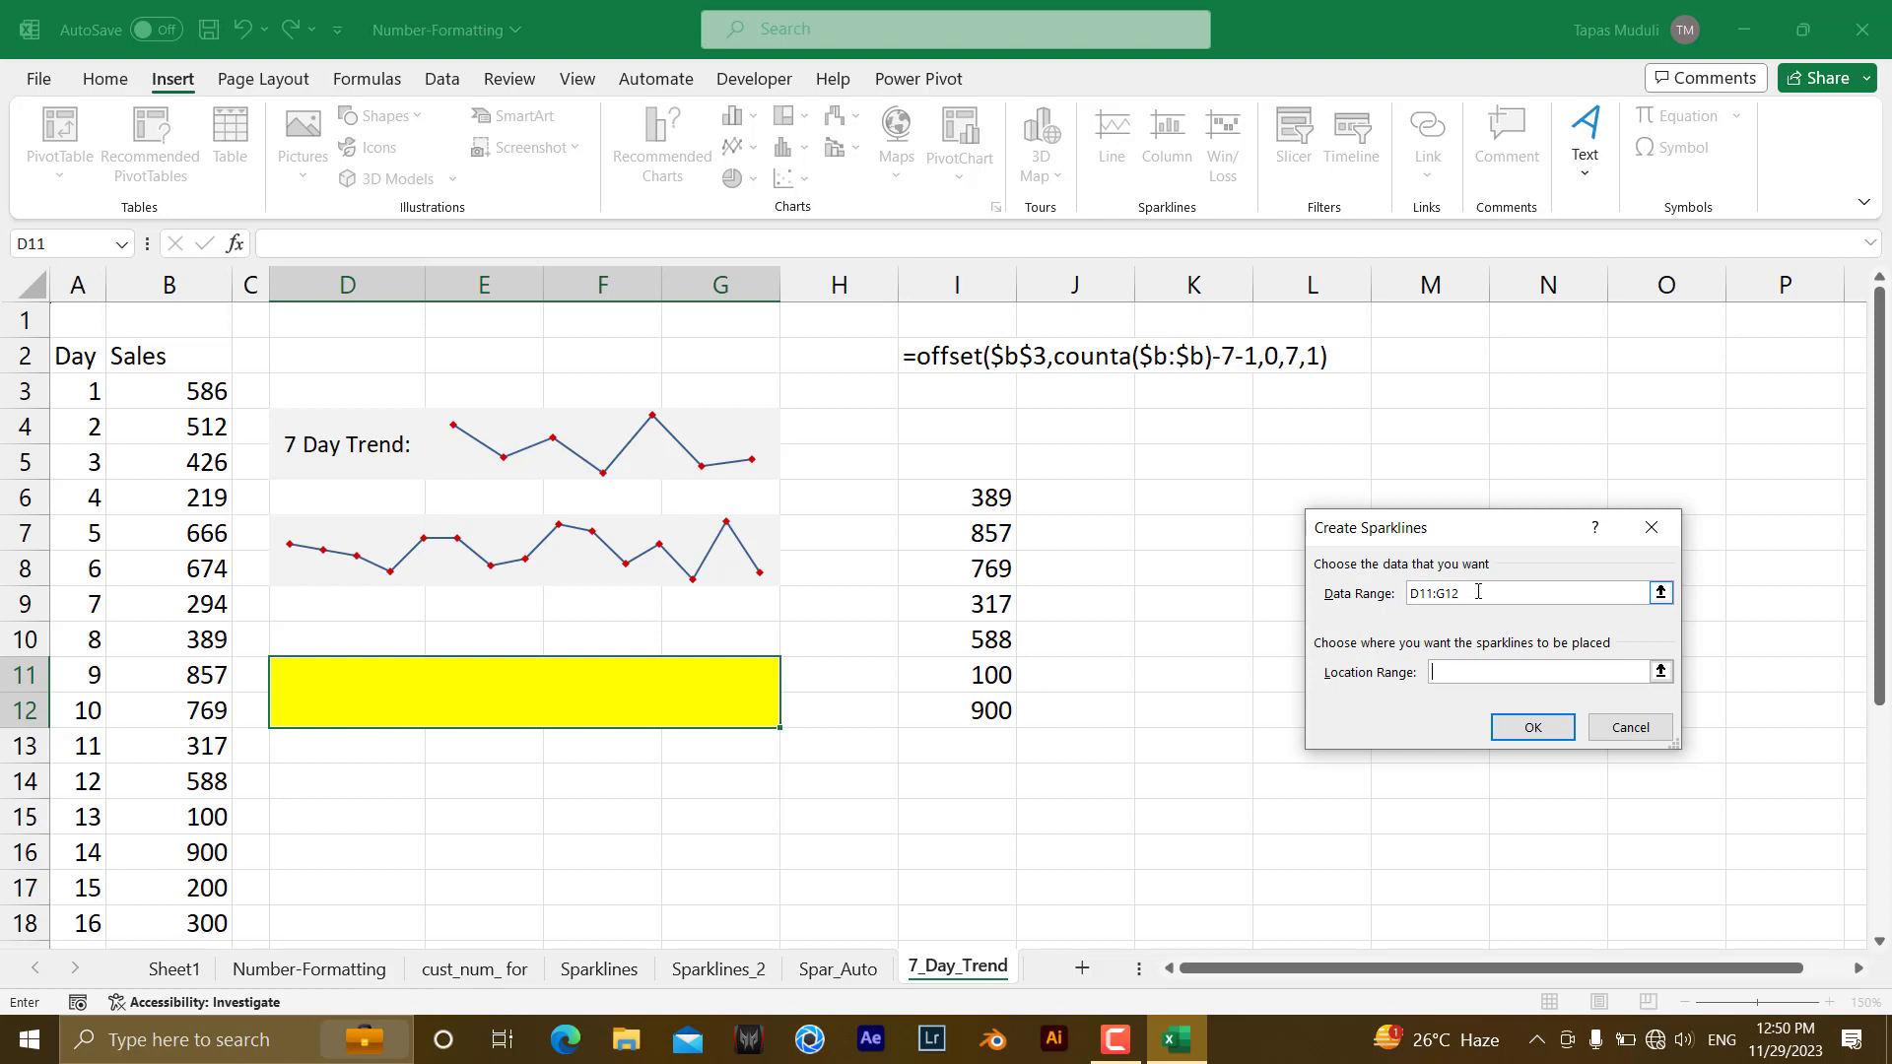
{"action": "left_click", "coordinate": [1363, 595]}
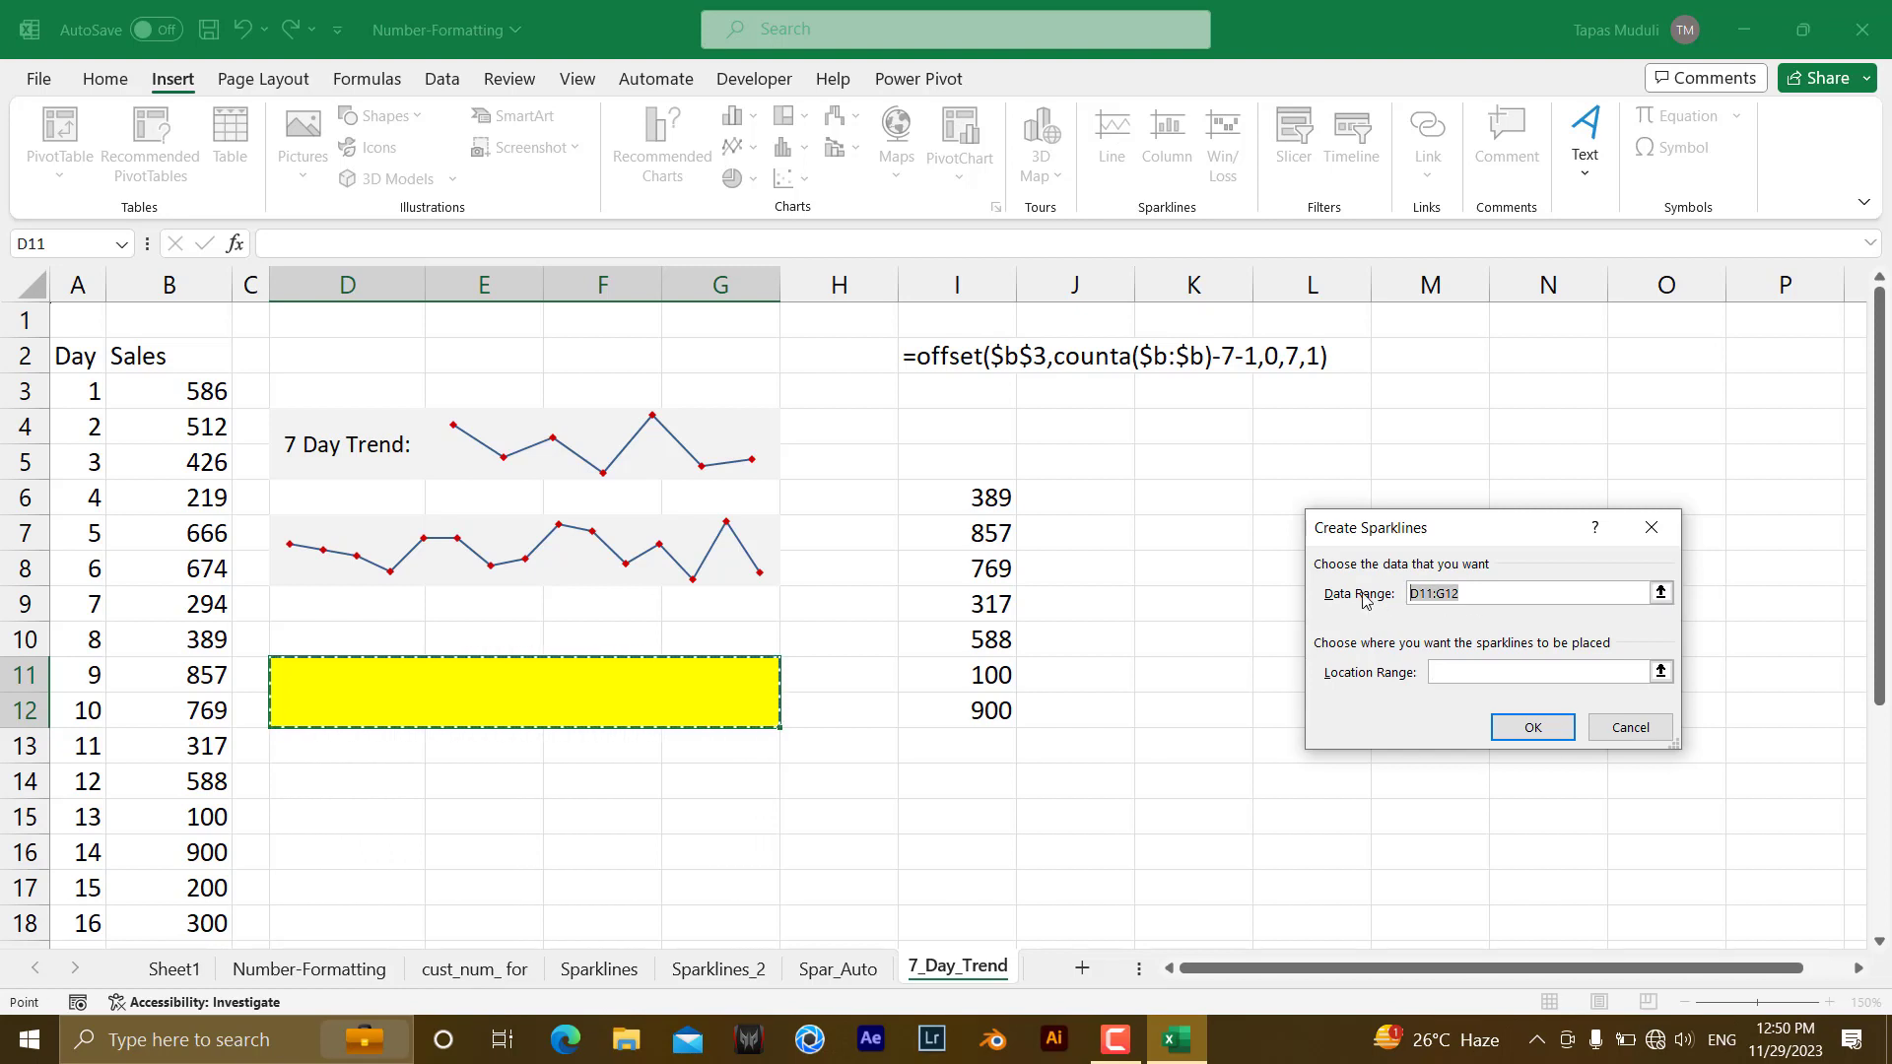
{"action": "type", "text": "last_7"}
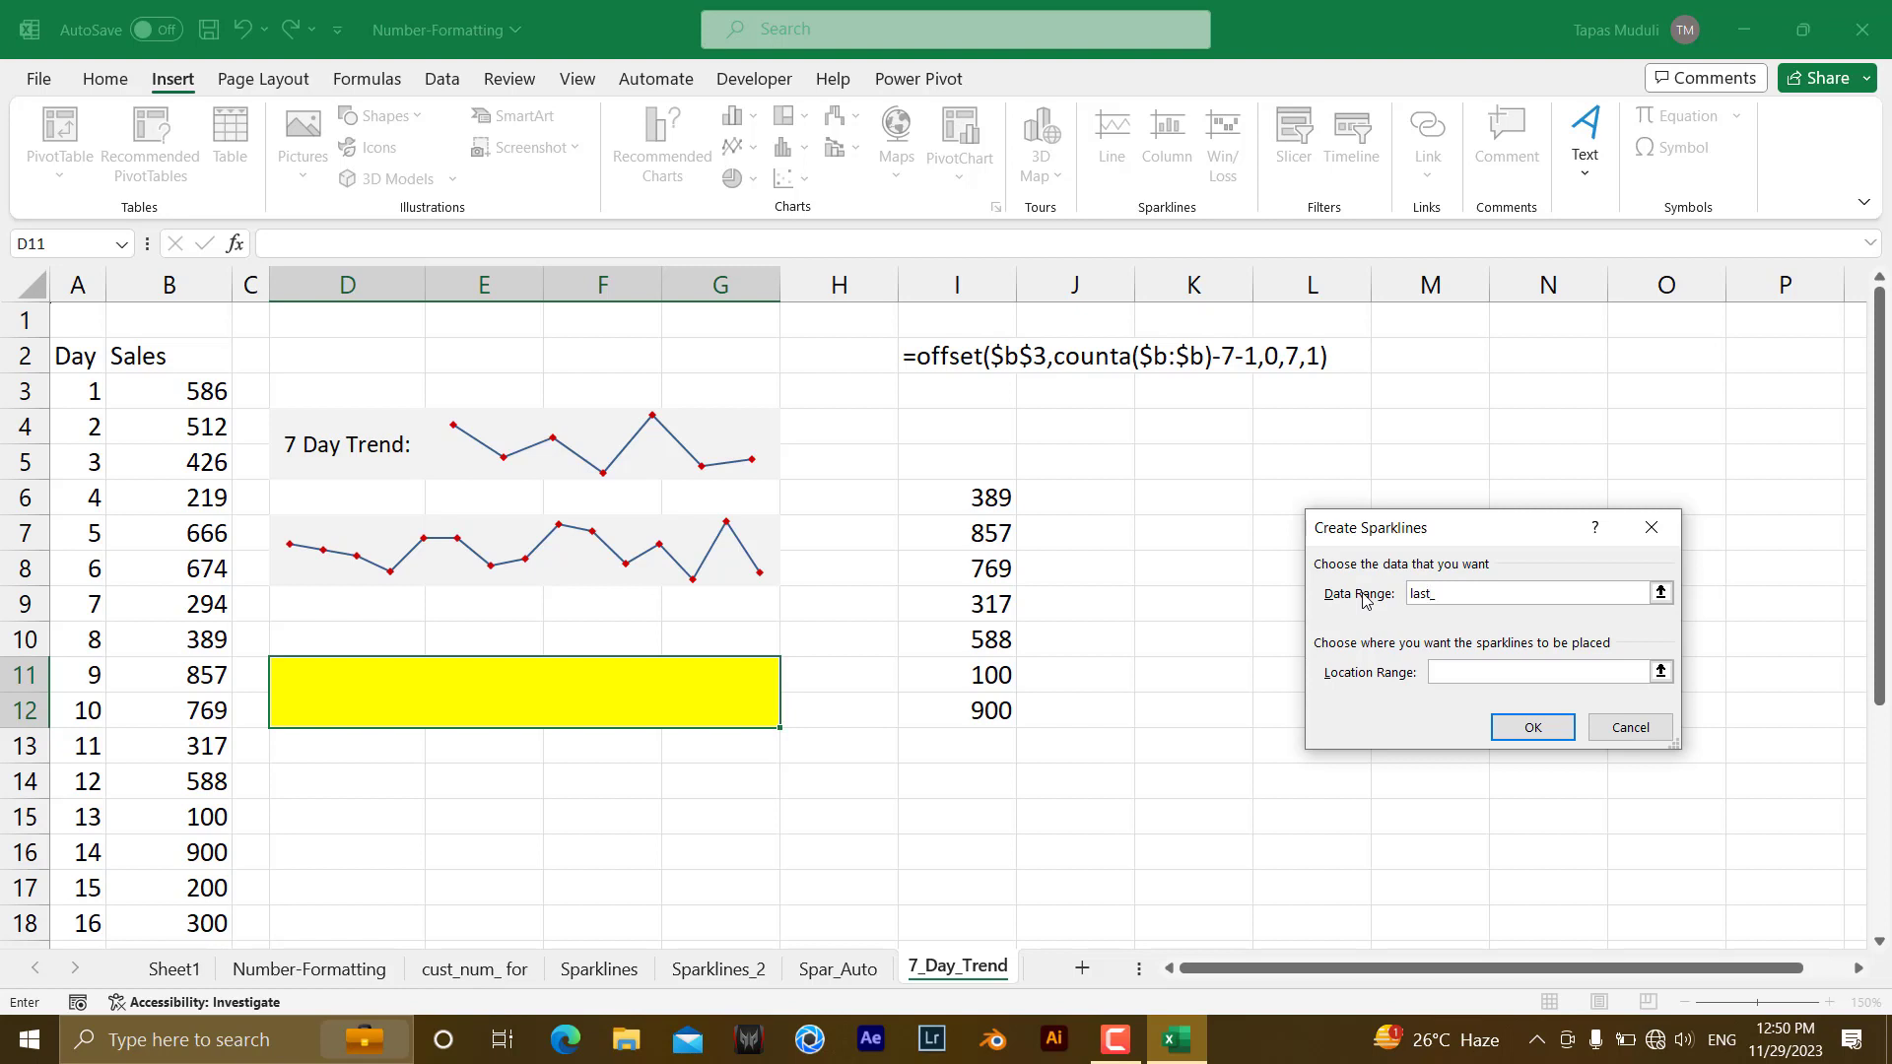
{"action": "left_click", "coordinate": [1554, 674]}
{"action": "left_click", "coordinate": [686, 706]}
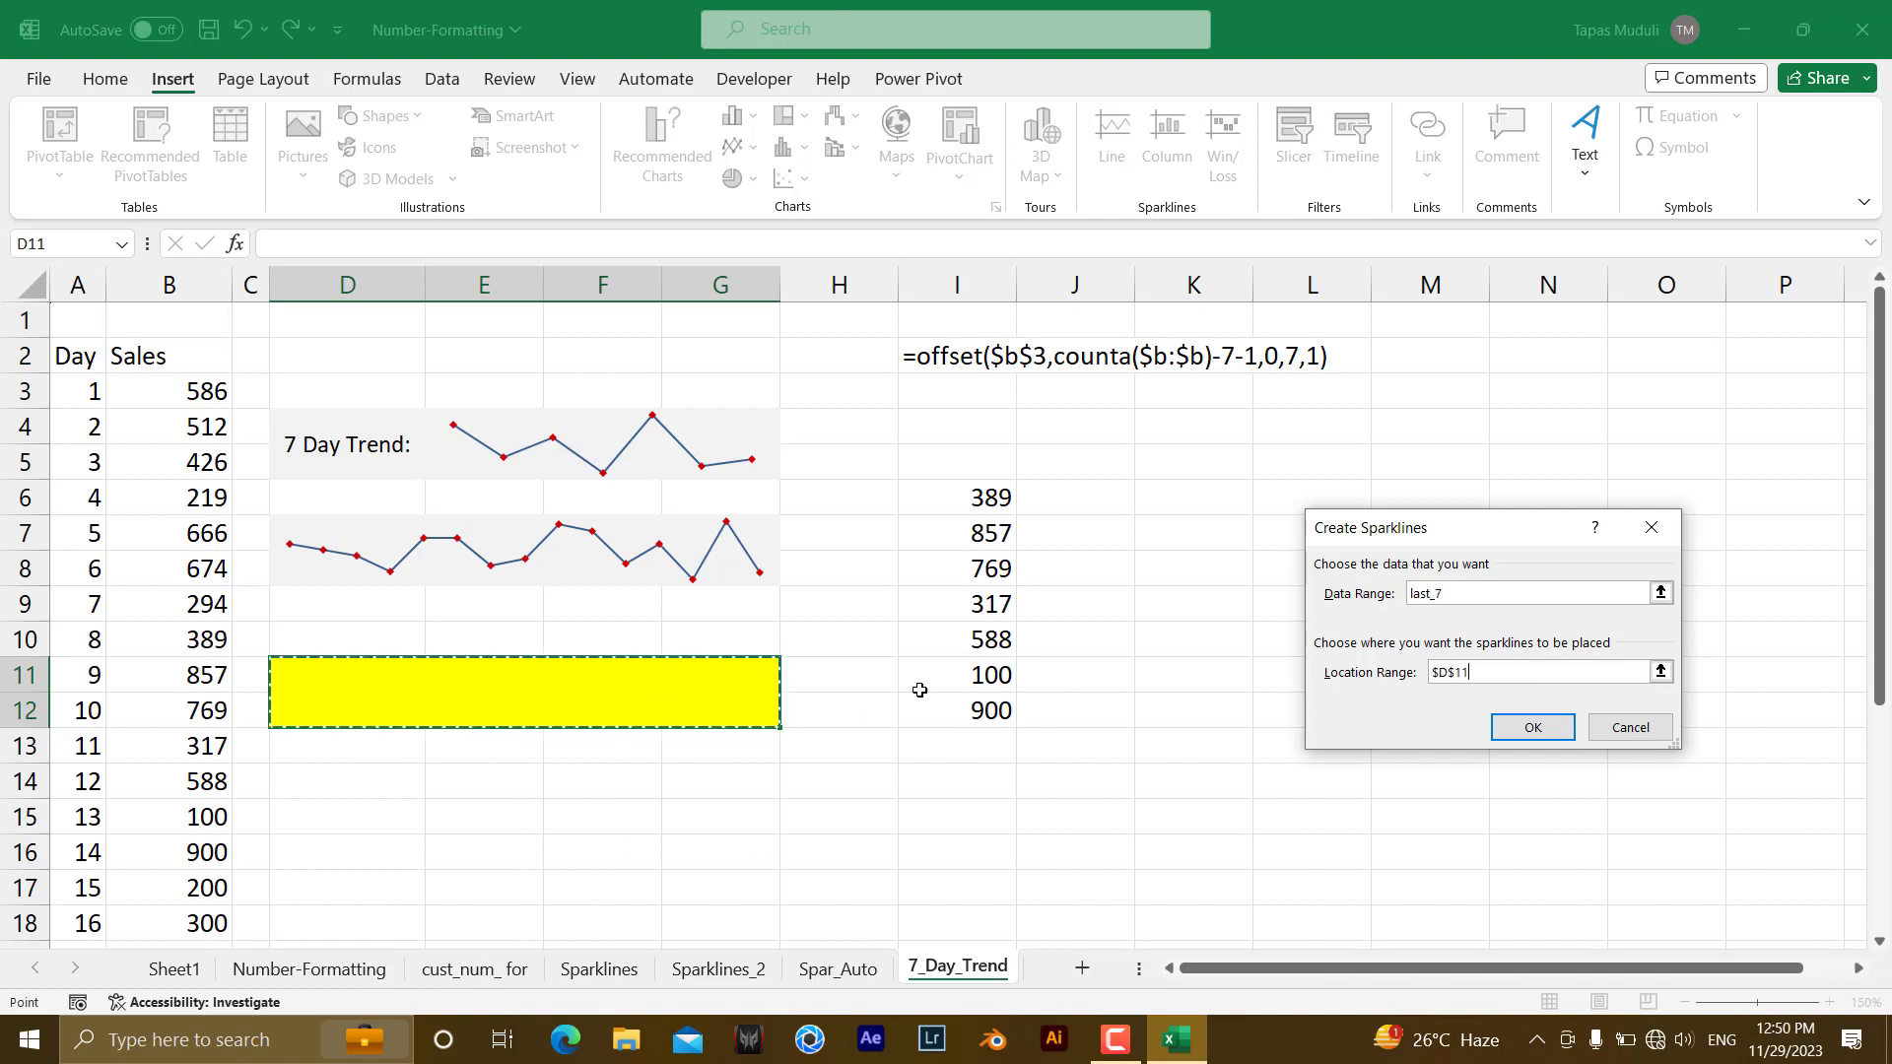
{"action": "left_click", "coordinate": [1533, 728]}
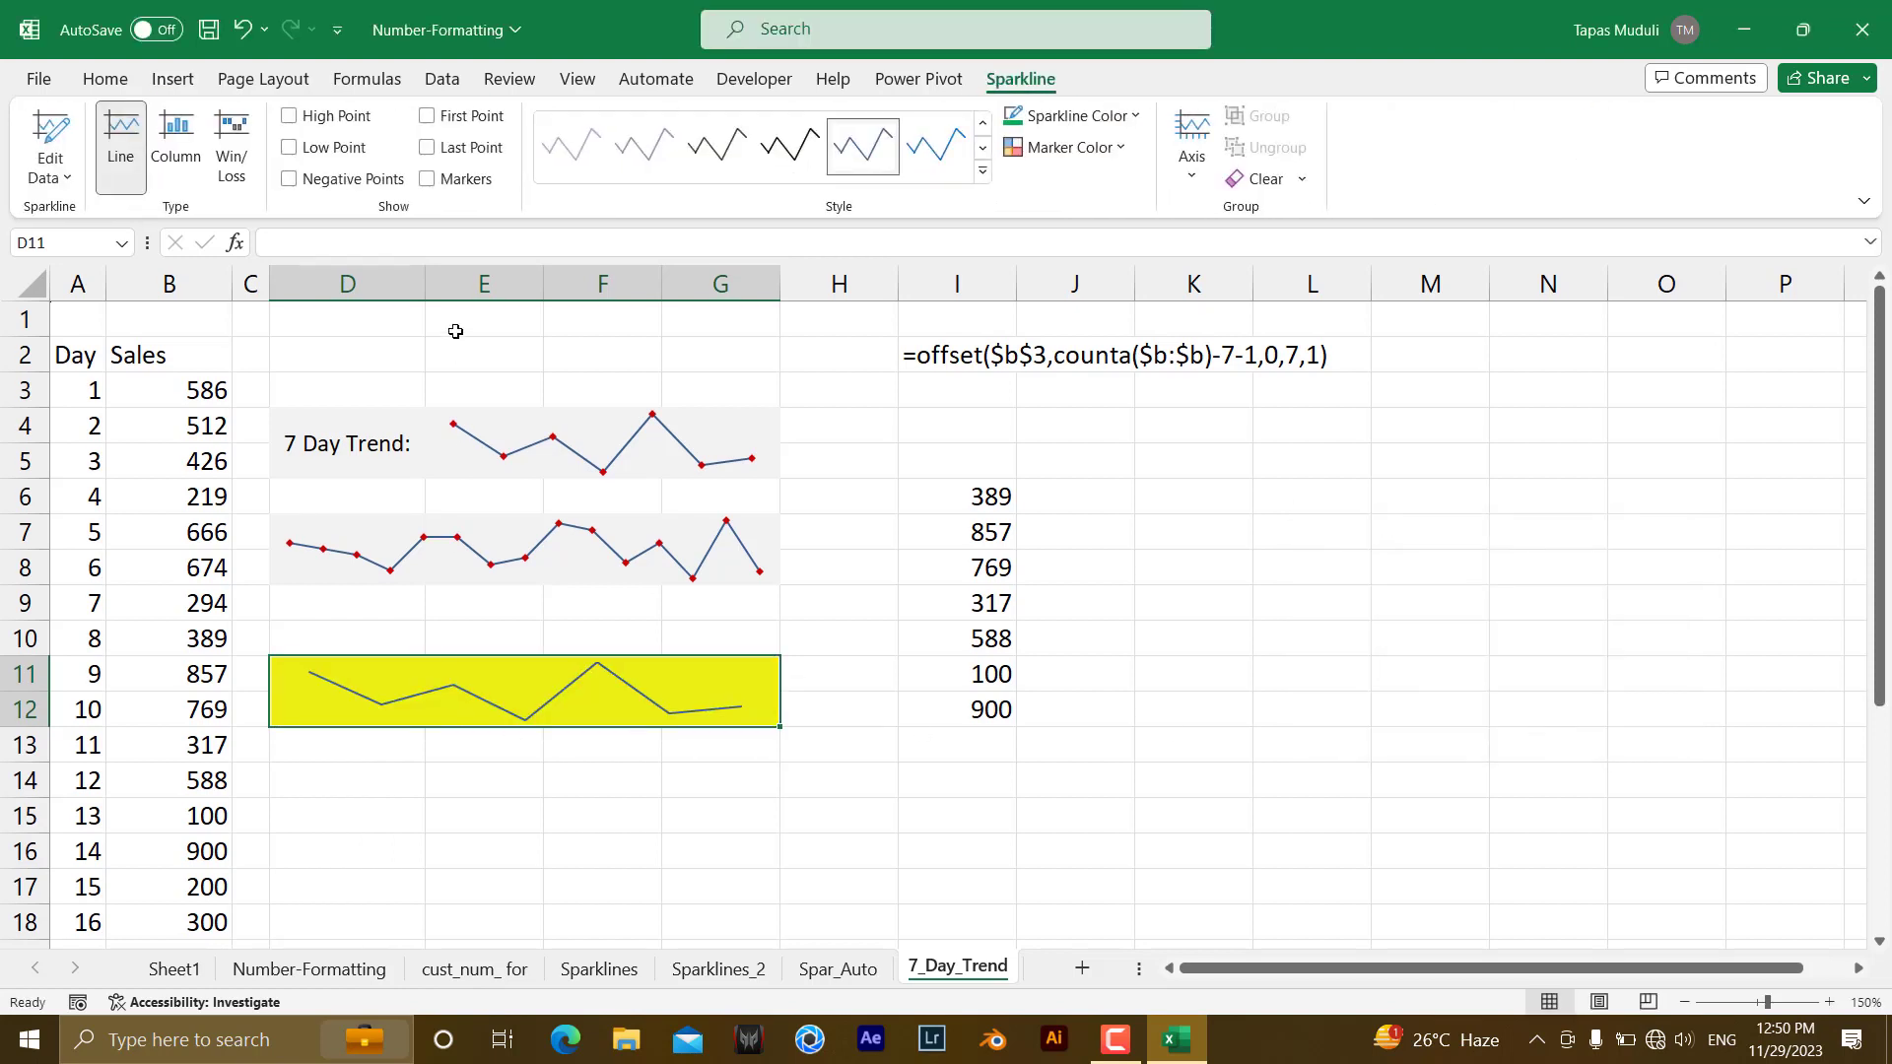
{"action": "left_click", "coordinate": [426, 179]}
{"action": "left_click", "coordinate": [914, 152]}
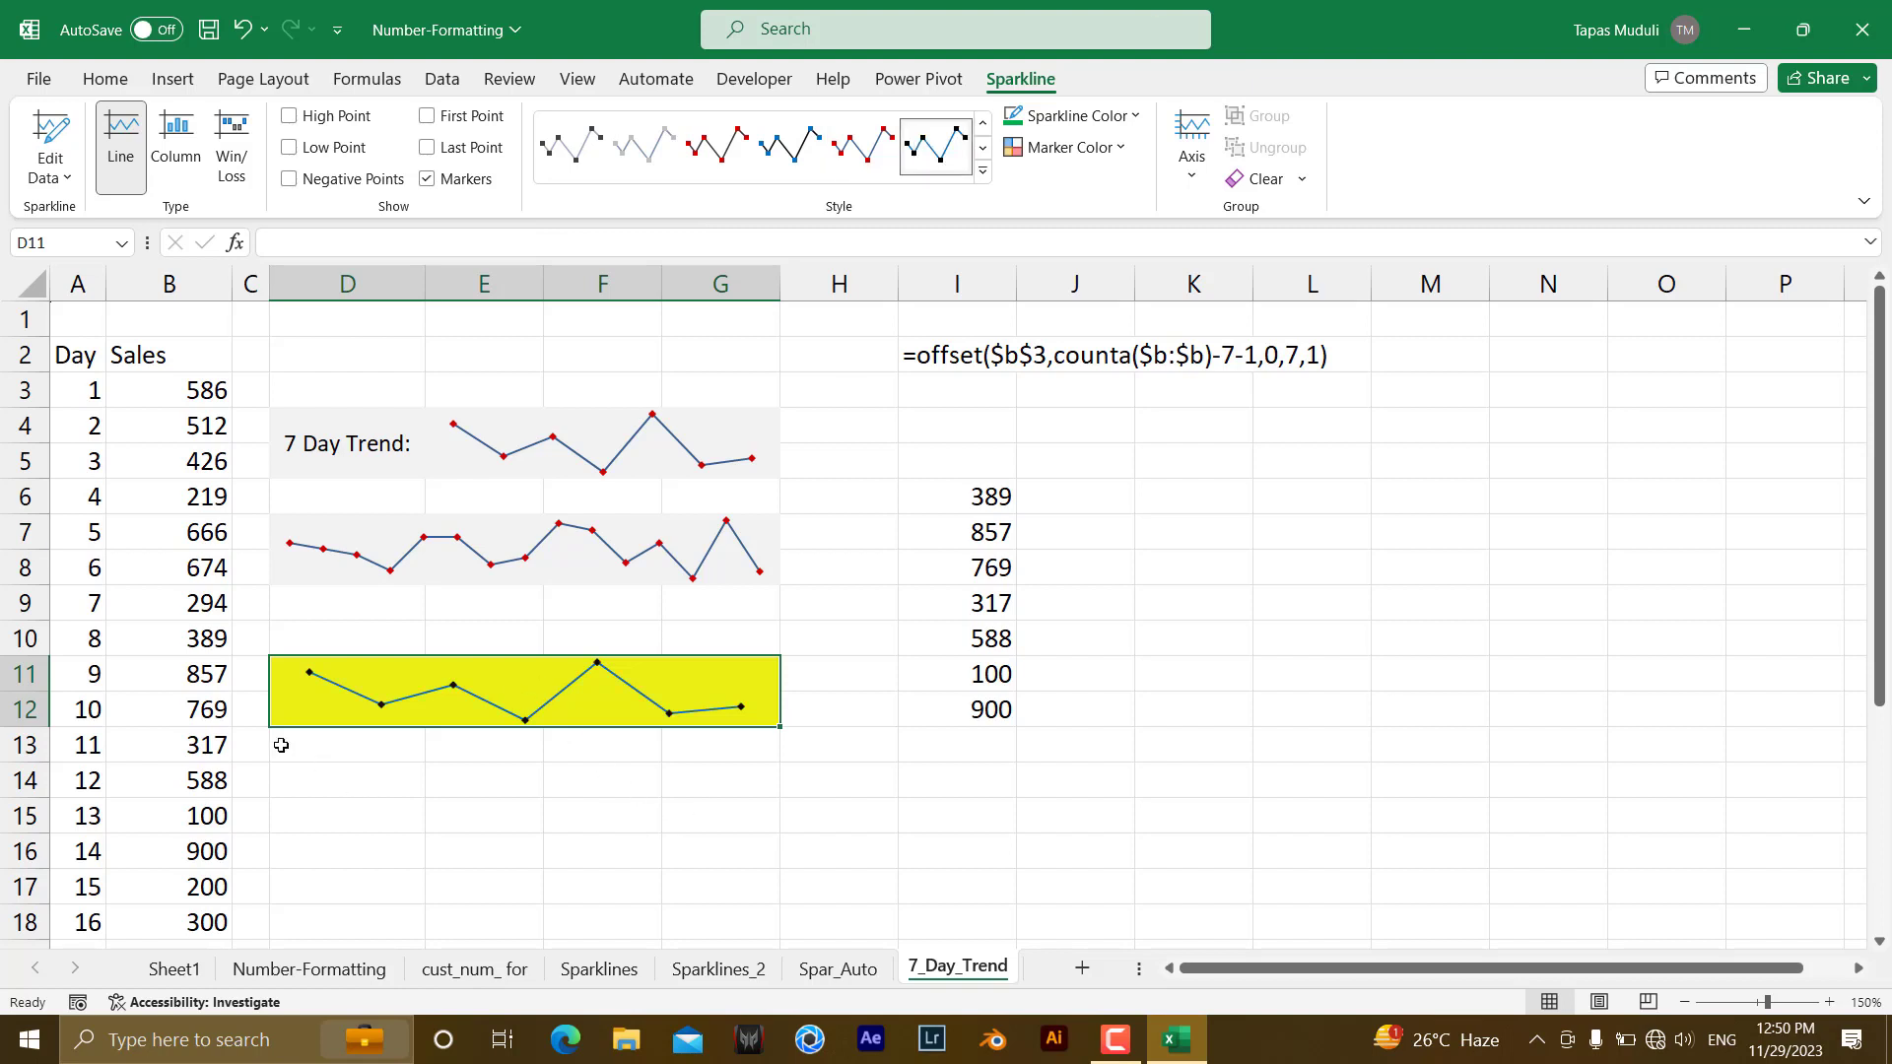
Extend the Day series in column A from row 19 to row 25, up to day 23
{"action": "scroll", "coordinate": [200, 729], "scroll_direction": "down", "scroll_amount": 2}
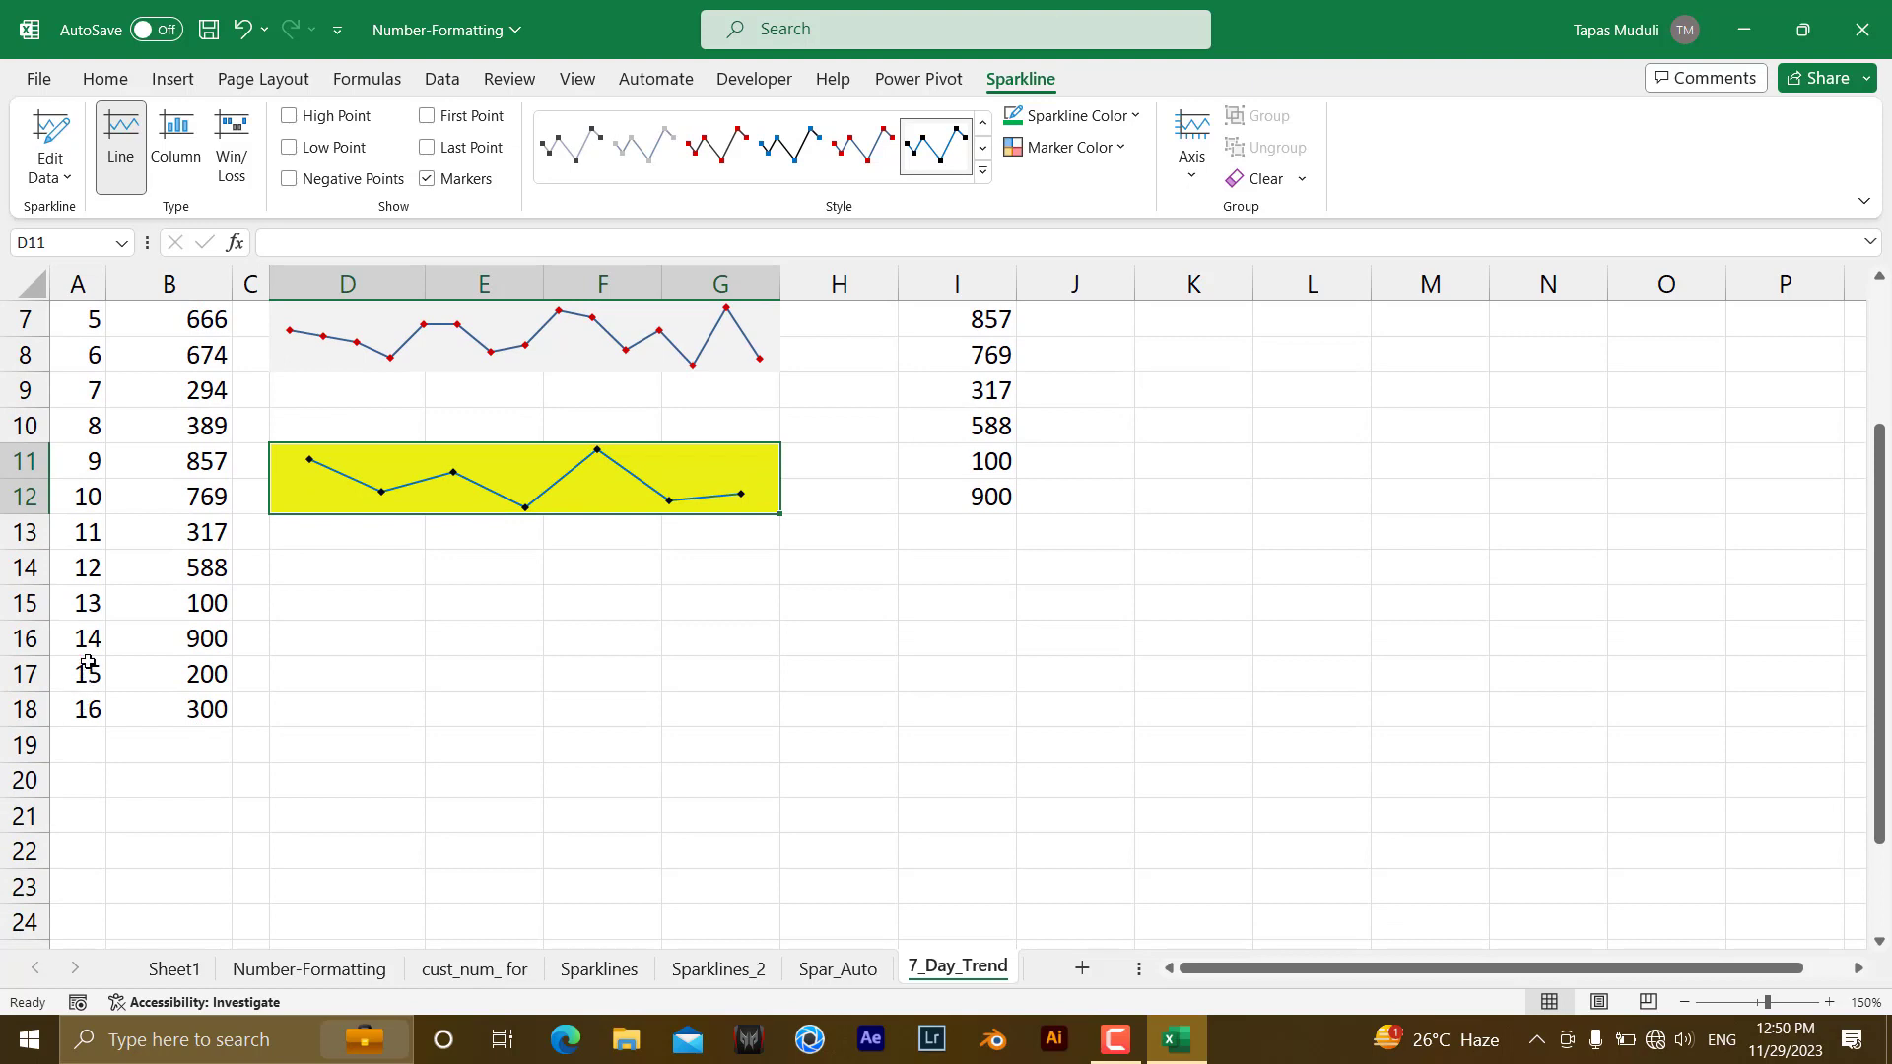
{"action": "left_click_drag", "start_coordinate": [86, 639], "coordinate": [91, 711]}
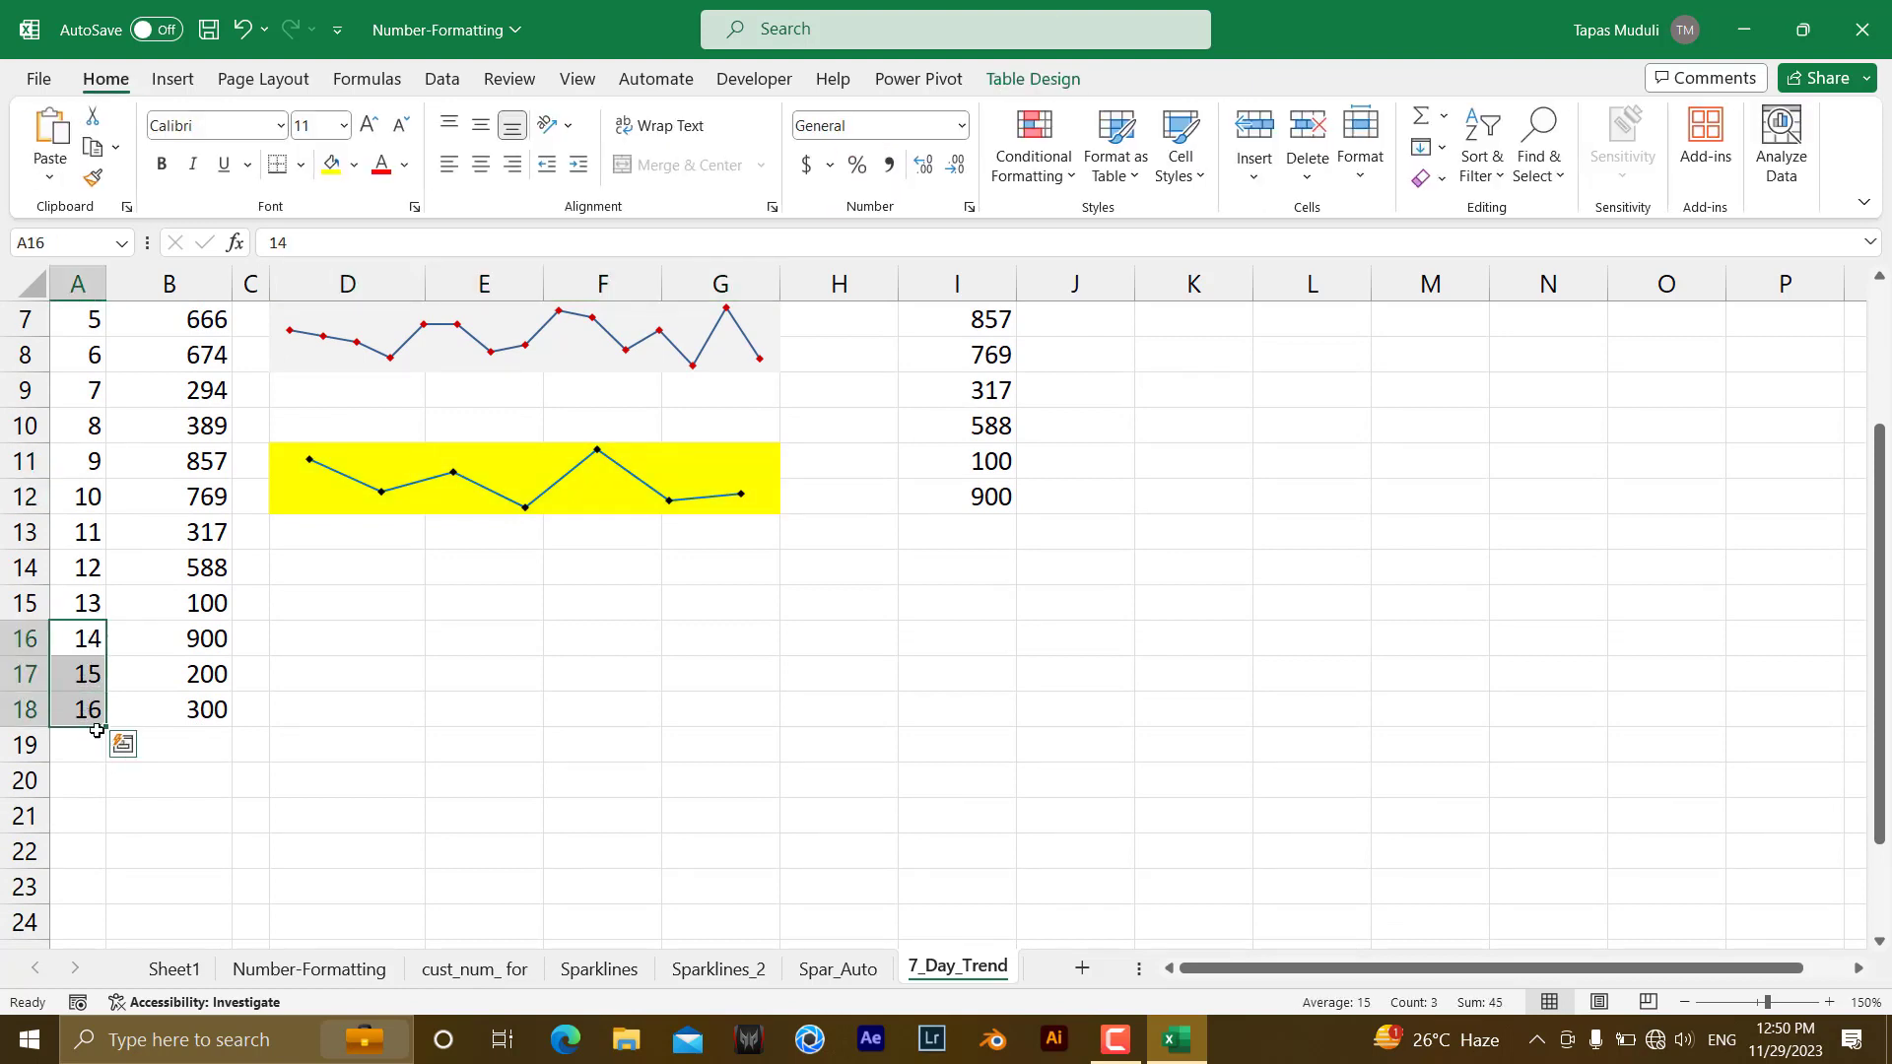
{"action": "scroll", "coordinate": [106, 739], "scroll_direction": "down", "scroll_amount": 1}
{"action": "left_click_drag", "start_coordinate": [108, 620], "coordinate": [98, 856]}
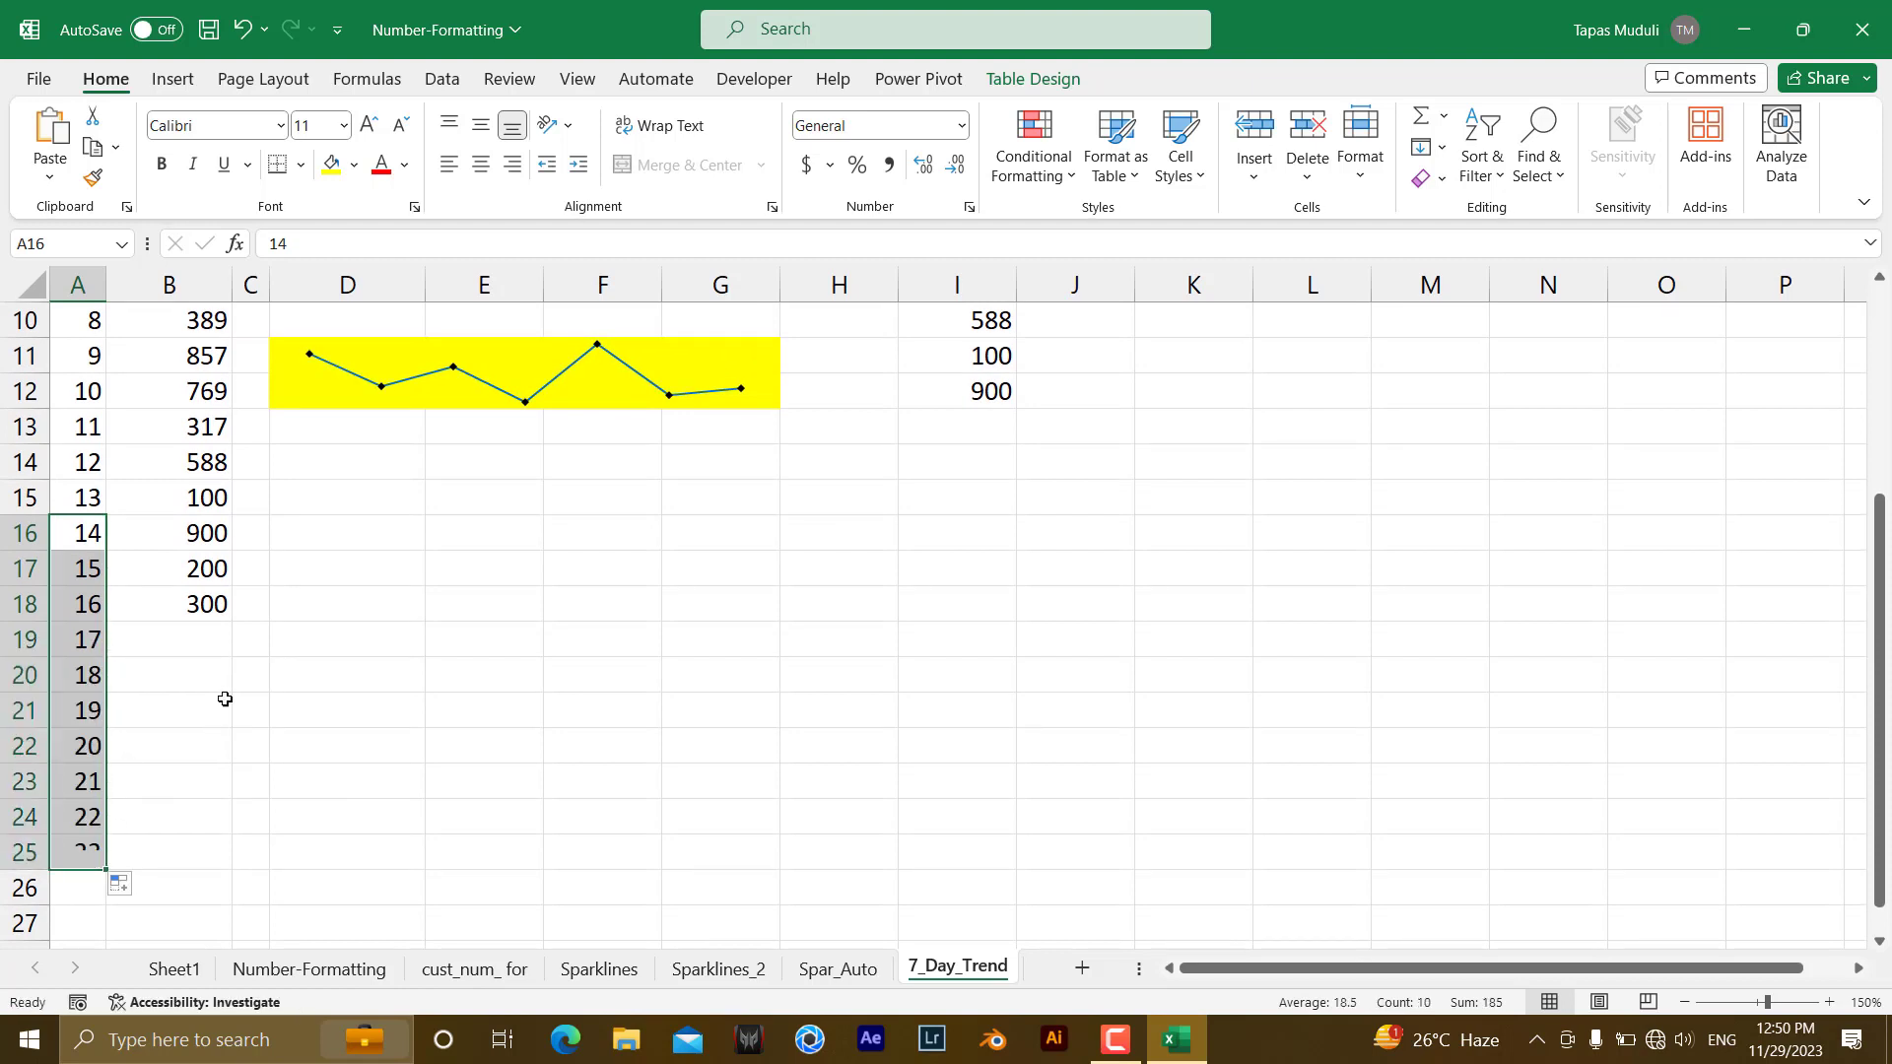
Enter the sales values 300, 100, 300, 100, 300, 100 and 300 in cells B19 to B25
{"action": "left_click", "coordinate": [212, 646]}
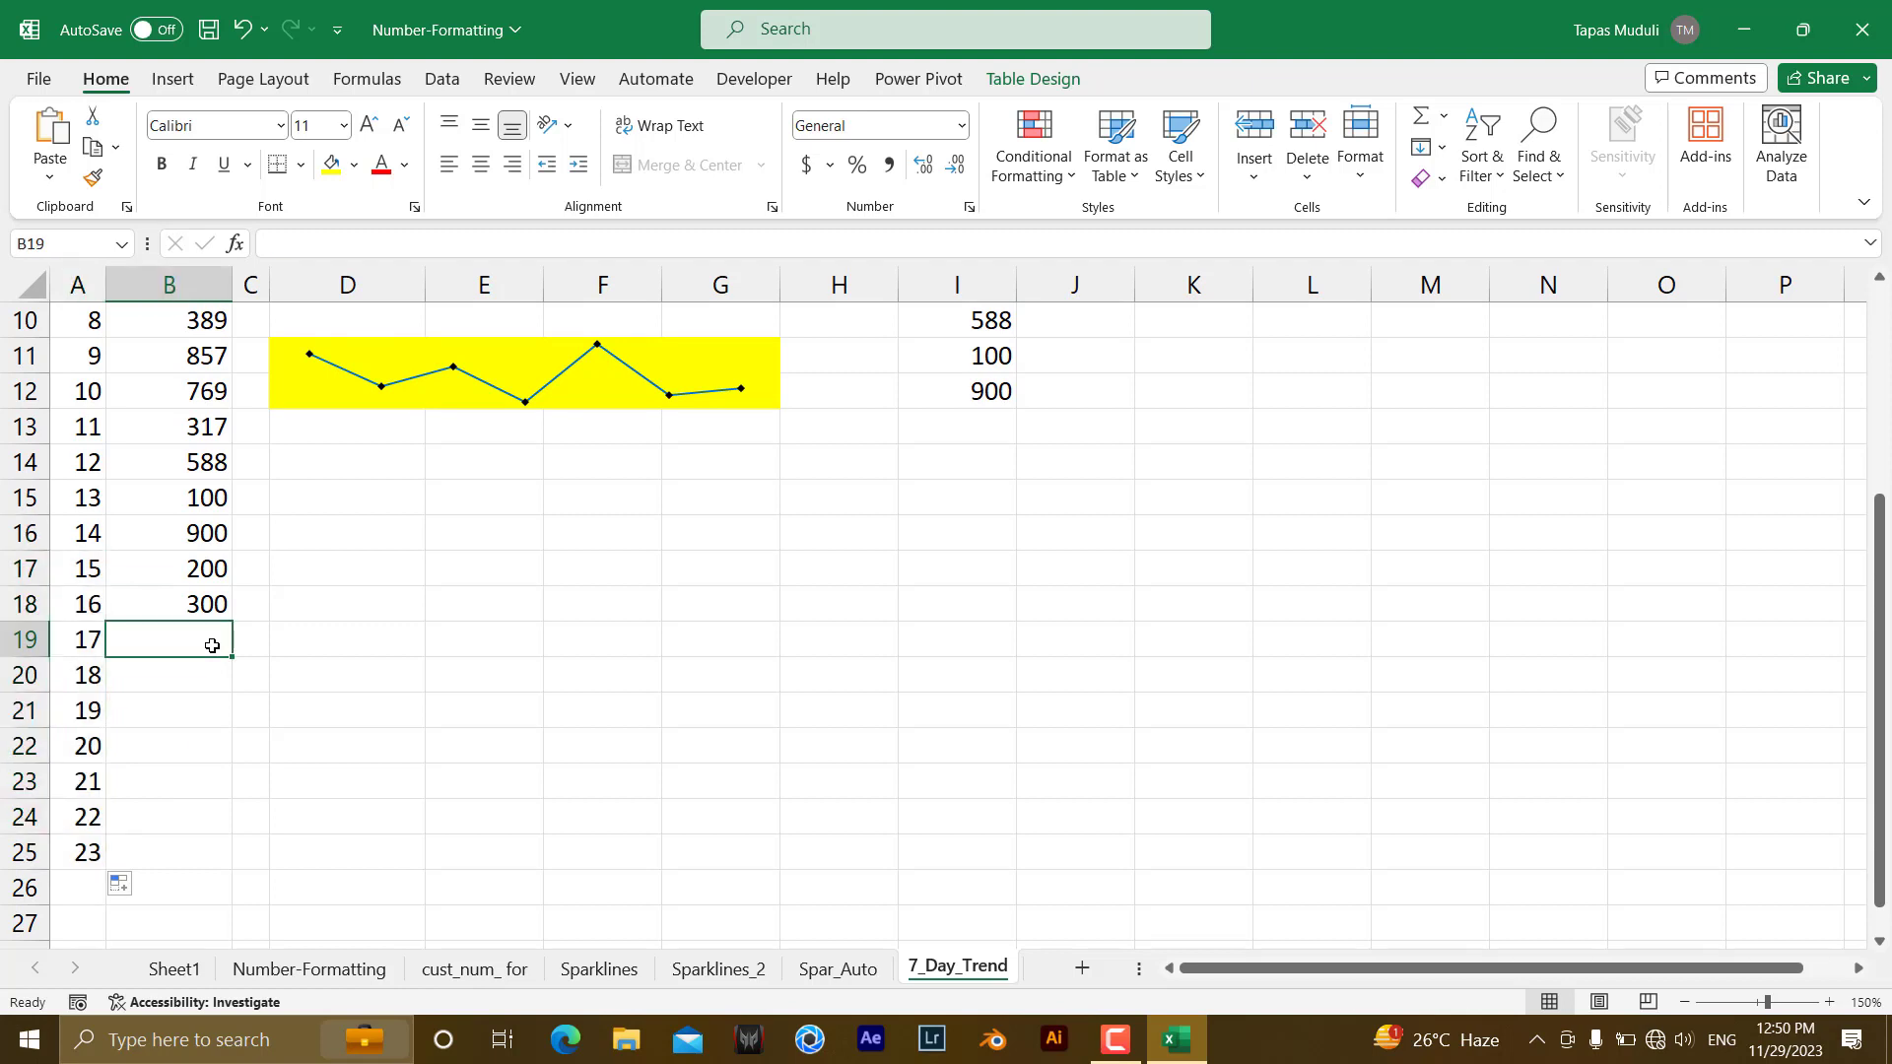
{"action": "type", "text": "300"}
{"action": "key", "text": "Return"}
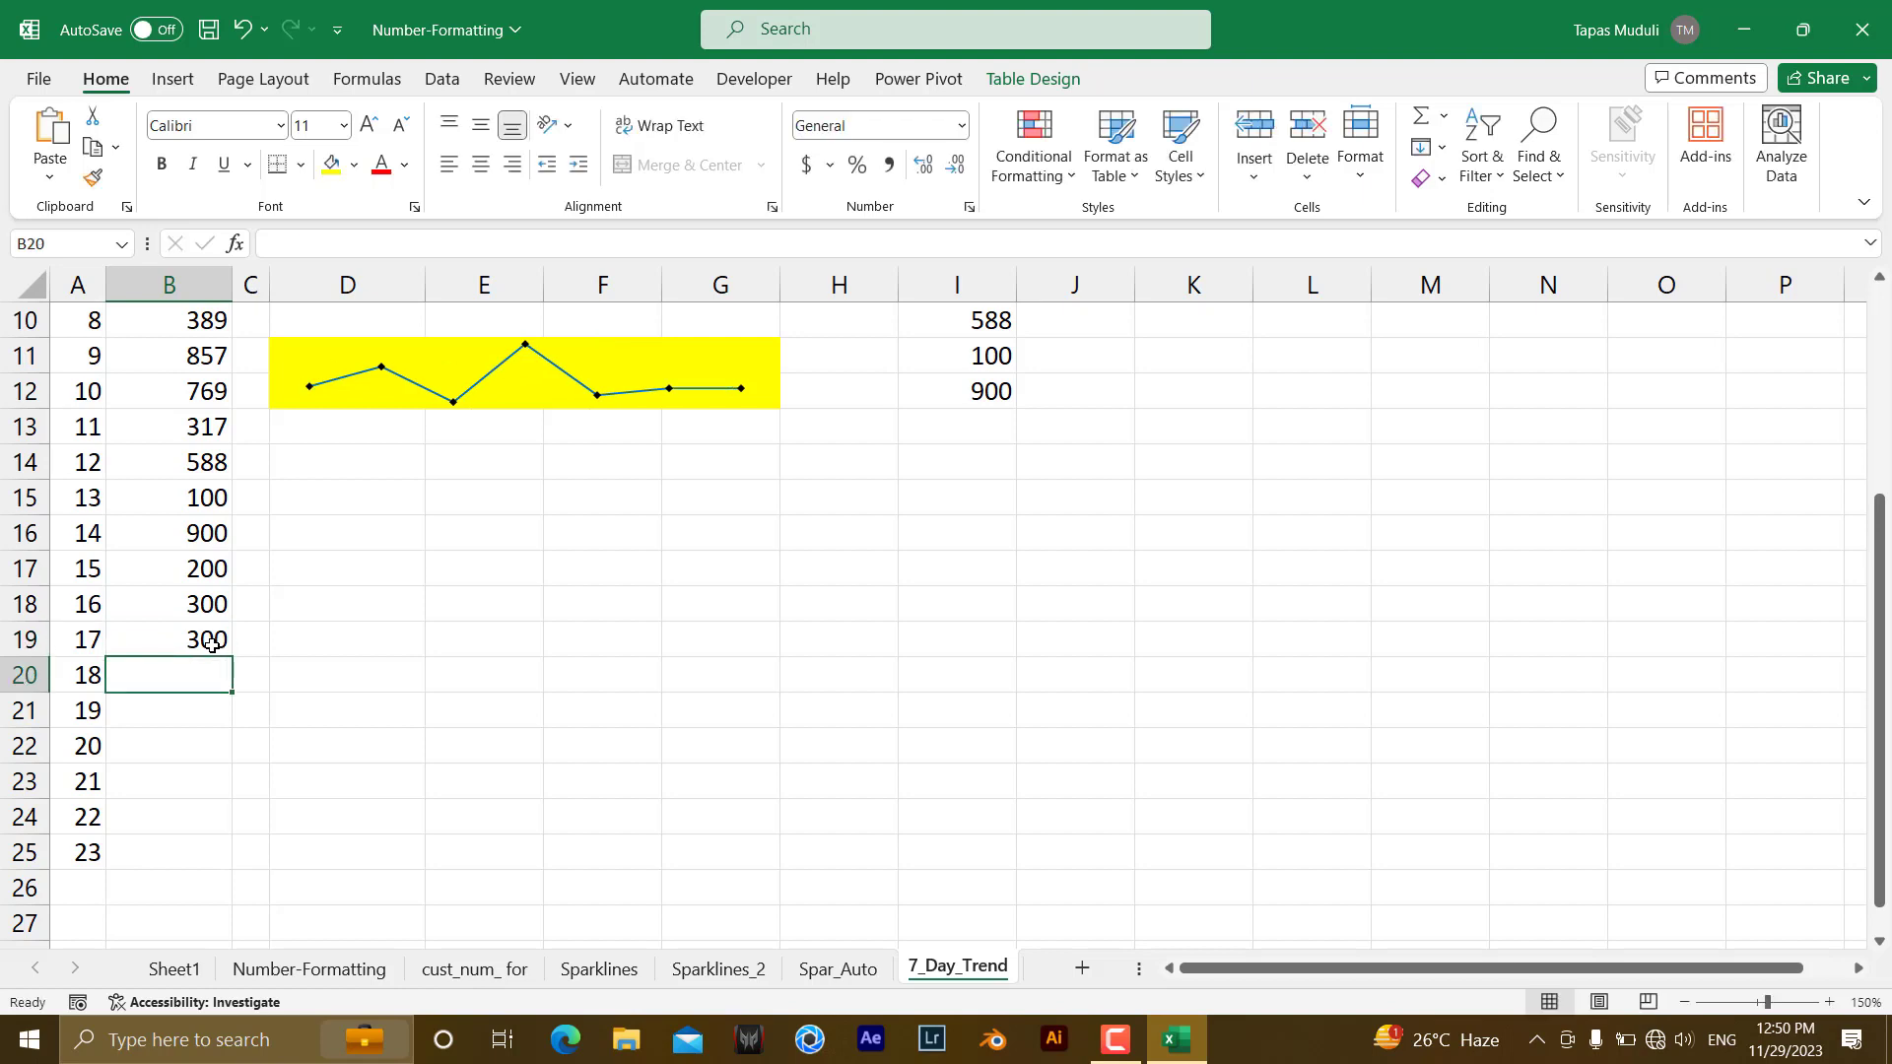
{"action": "type", "text": "100"}
{"action": "key", "text": "Return"}
{"action": "type", "text": "3"}
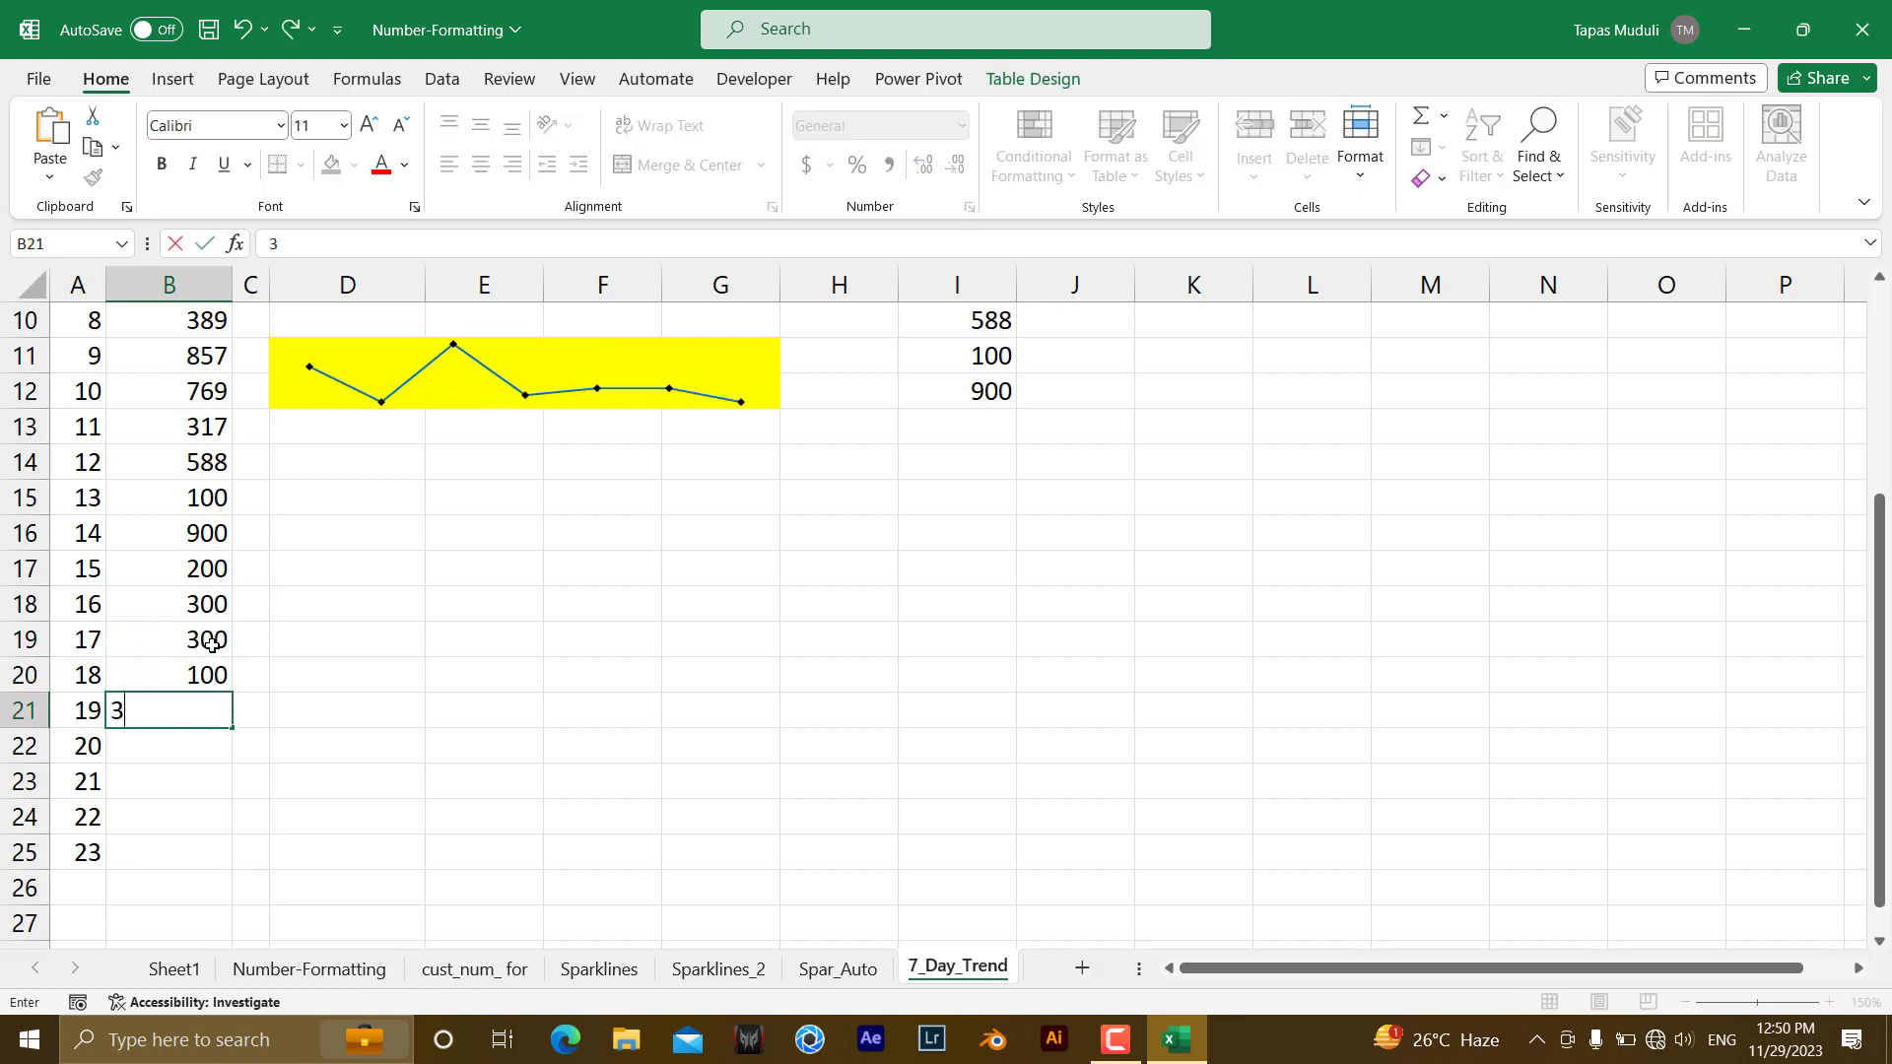
{"action": "type", "text": "00"}
{"action": "key", "text": "Return"}
{"action": "type", "text": "100"}
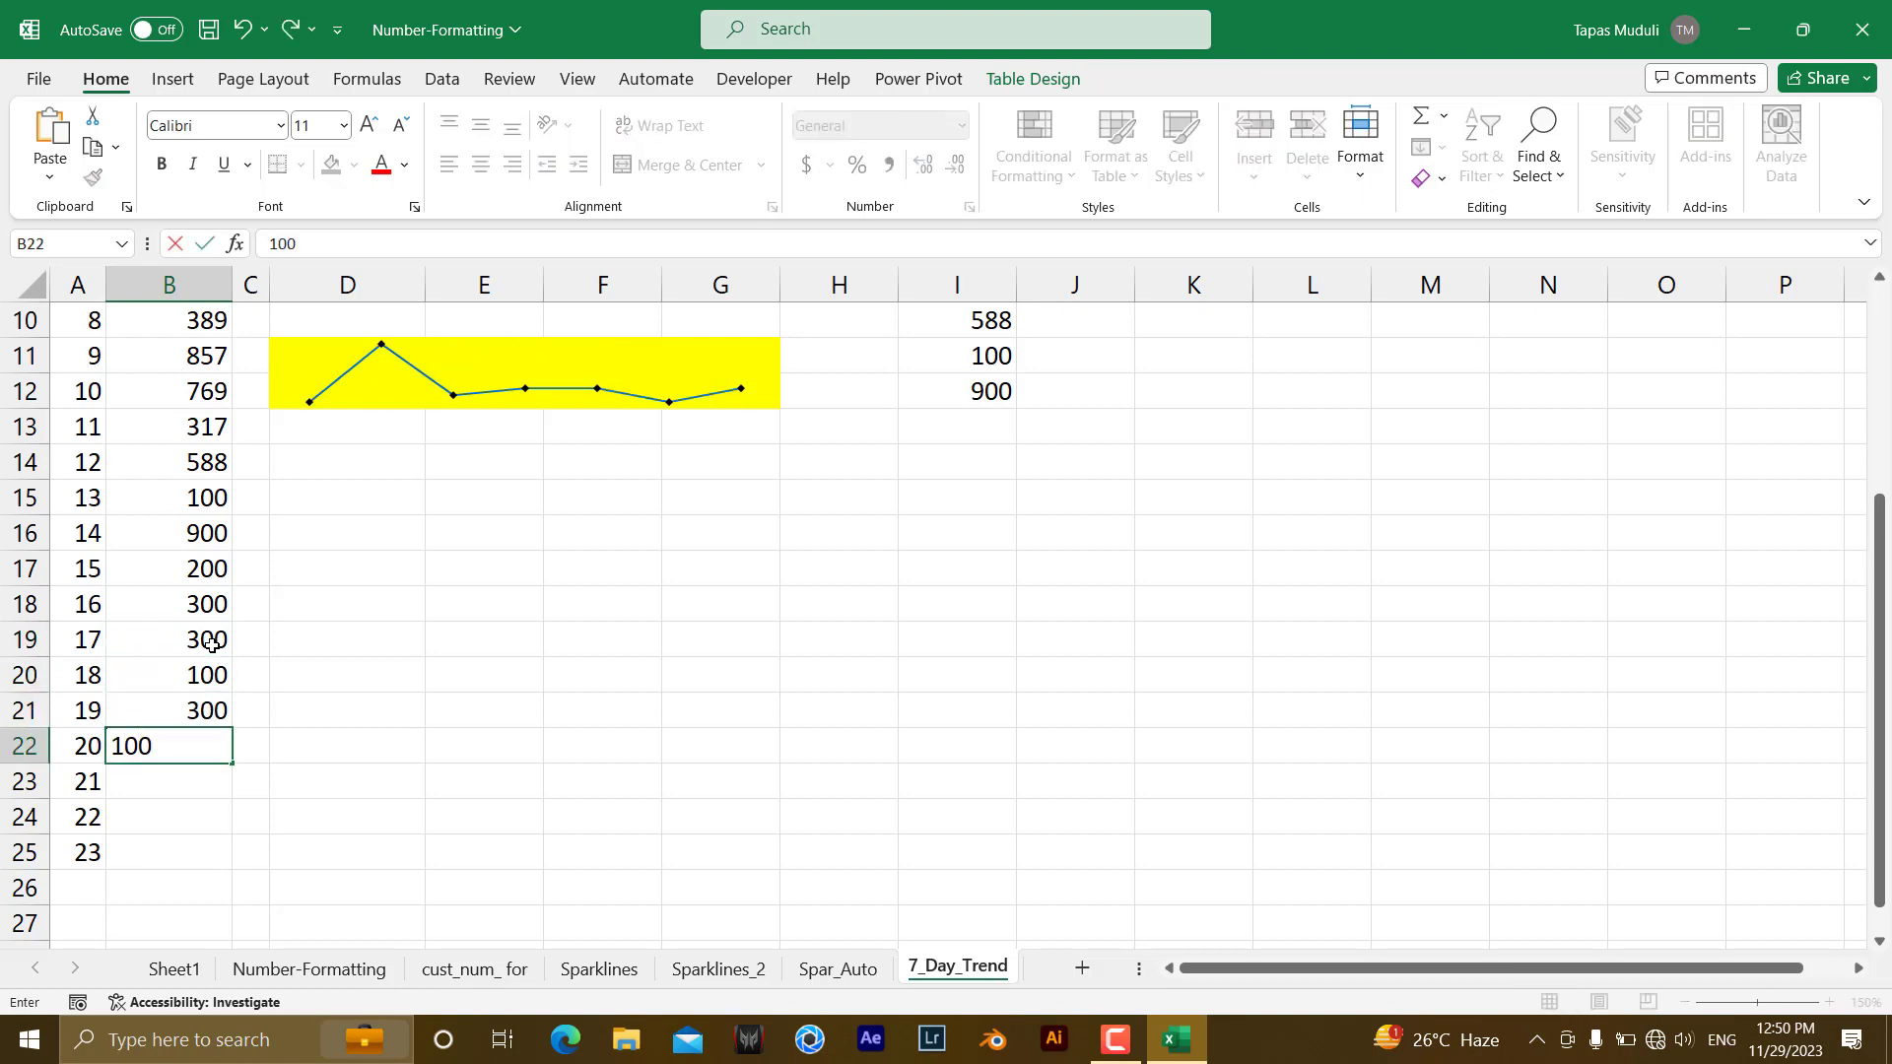
{"action": "key", "text": "Return"}
{"action": "type", "text": "300"}
{"action": "key", "text": "Return"}
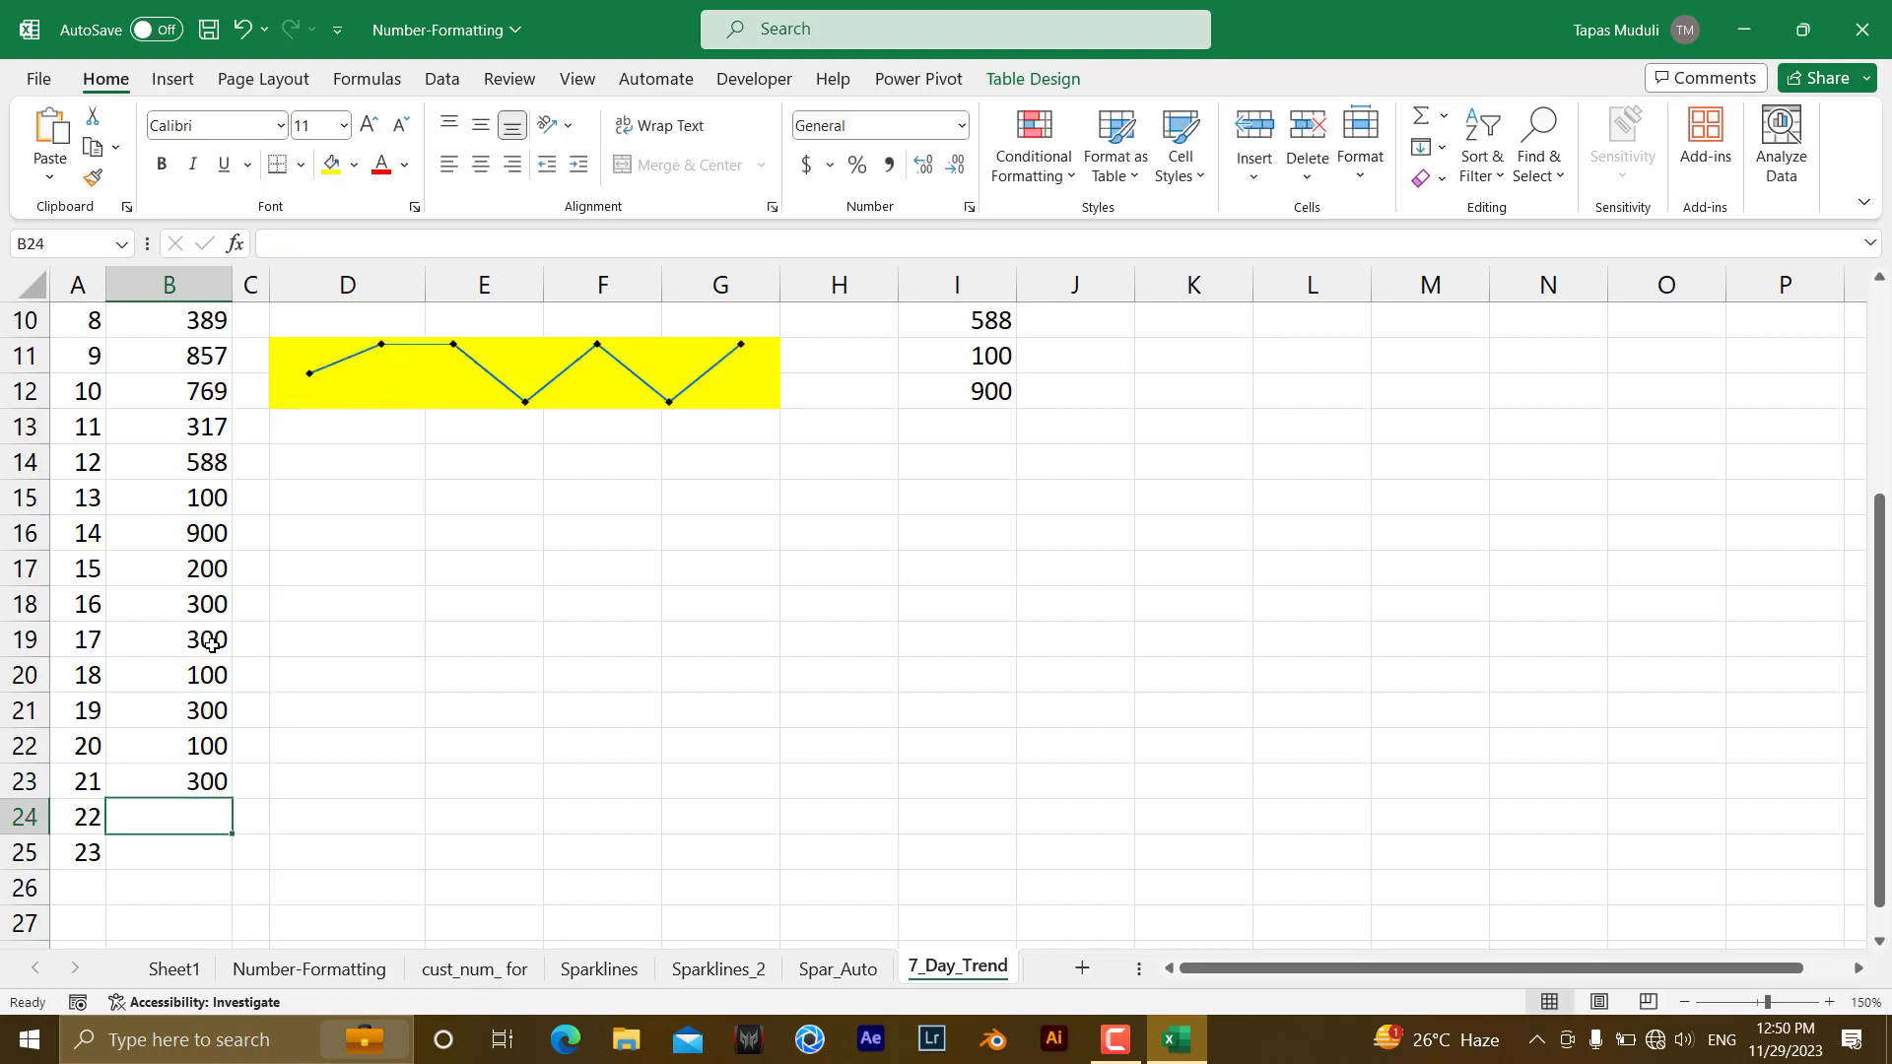
{"action": "type", "text": "100"}
{"action": "key", "text": "Return"}
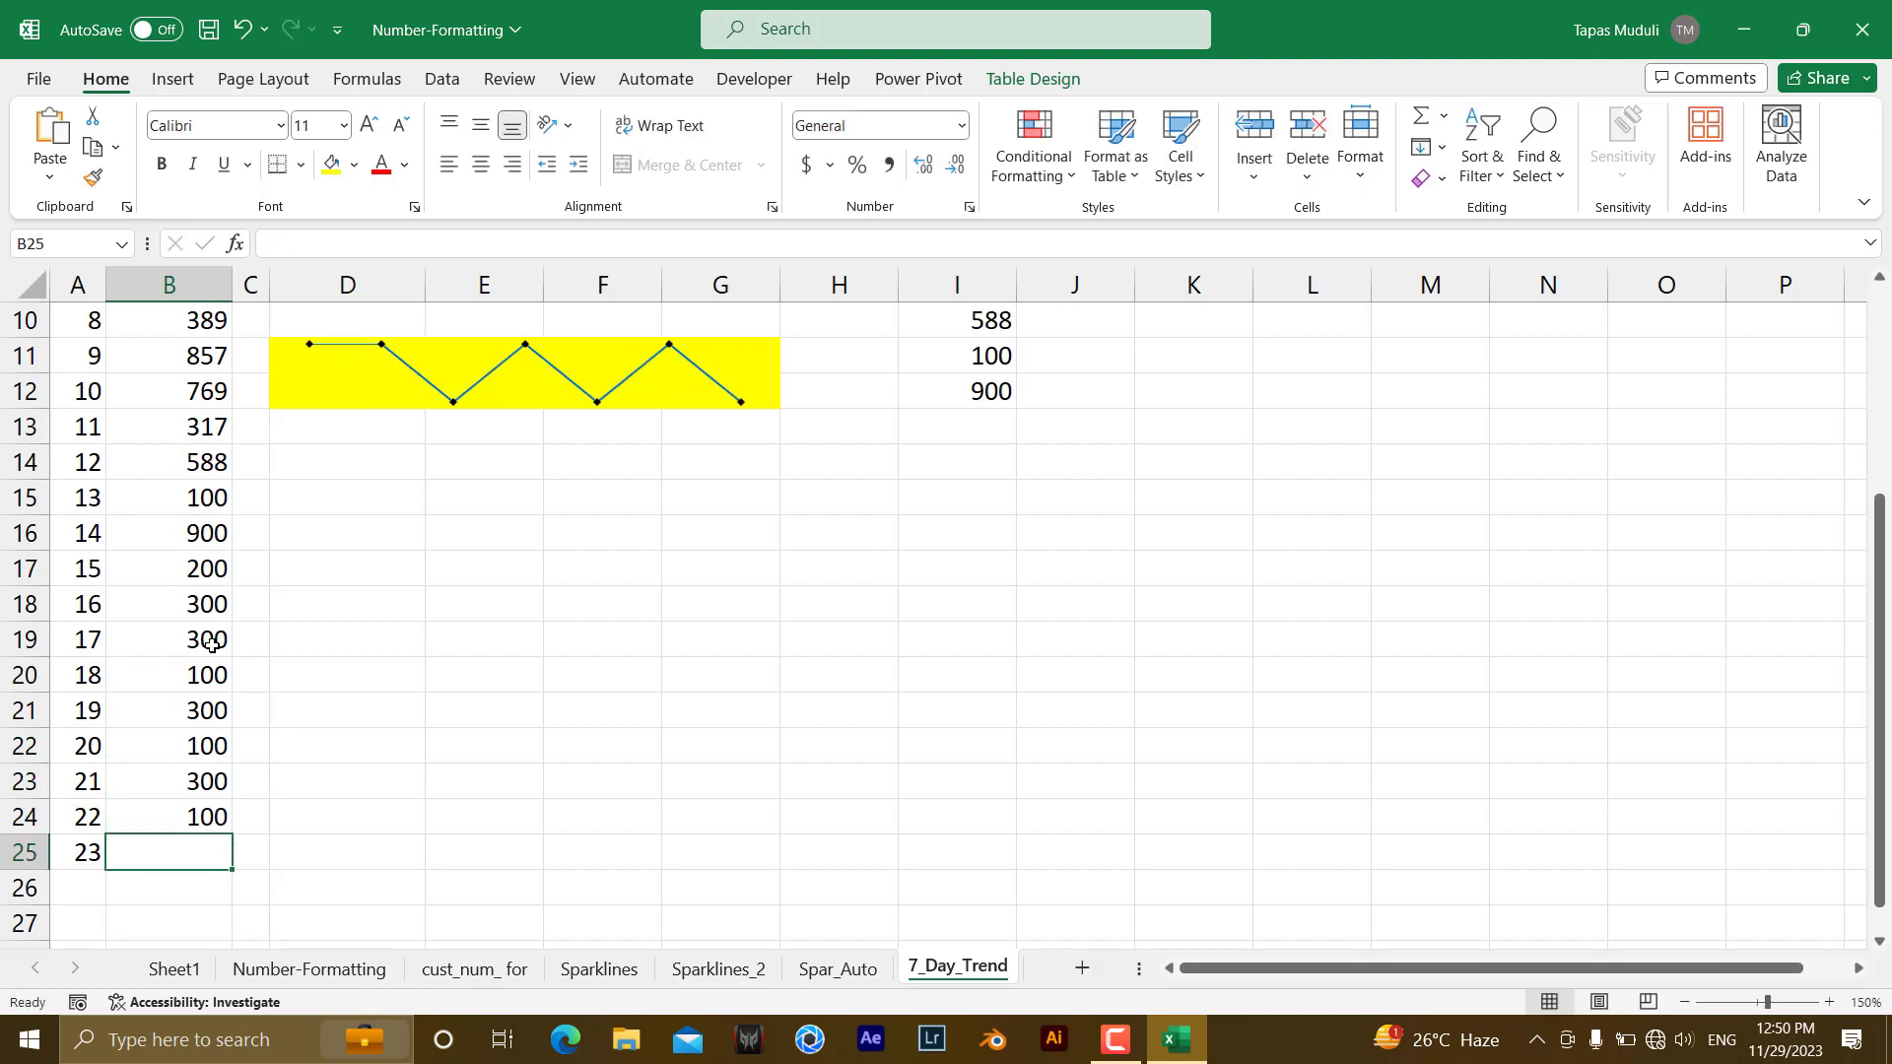
{"action": "type", "text": "300"}
{"action": "key", "text": "Return"}
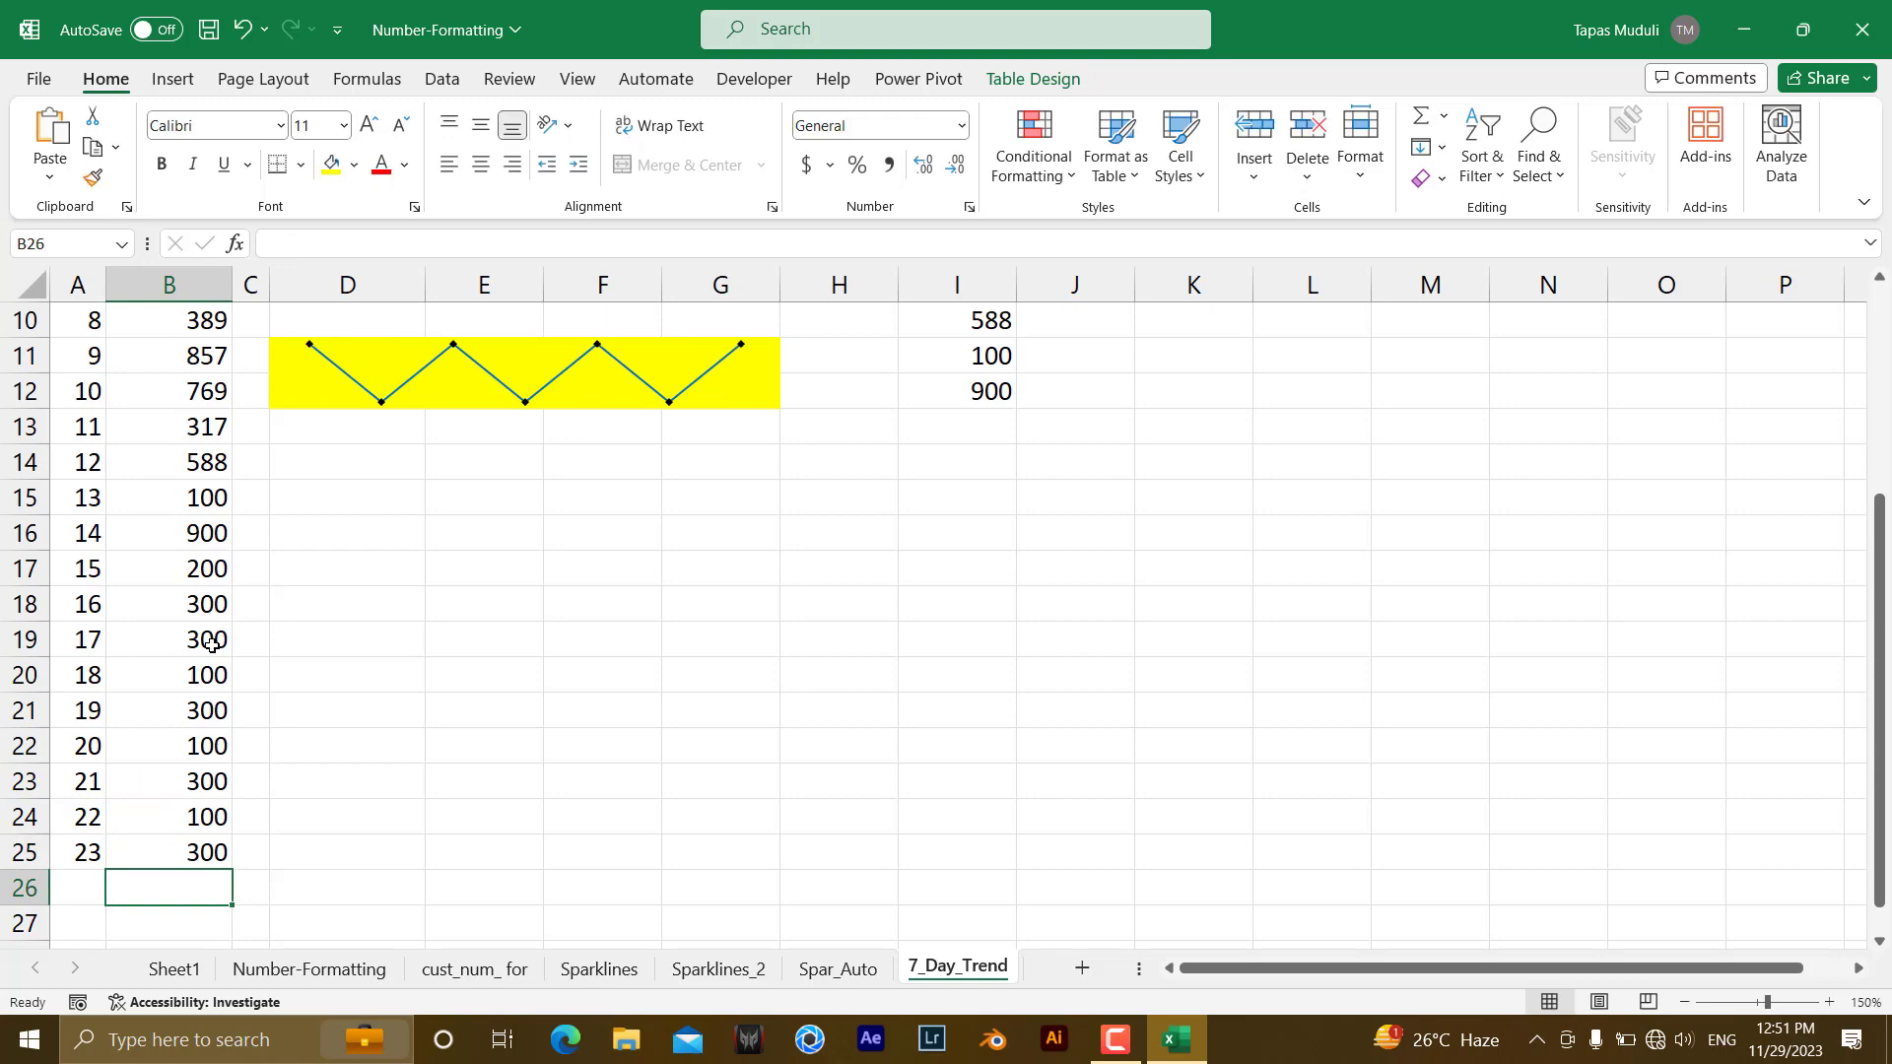
Compare the sparklines with the added sales rows and inspect the yellow sparkline's data and location ranges without editing them
{"action": "scroll", "coordinate": [423, 723], "scroll_direction": "up", "scroll_amount": 3}
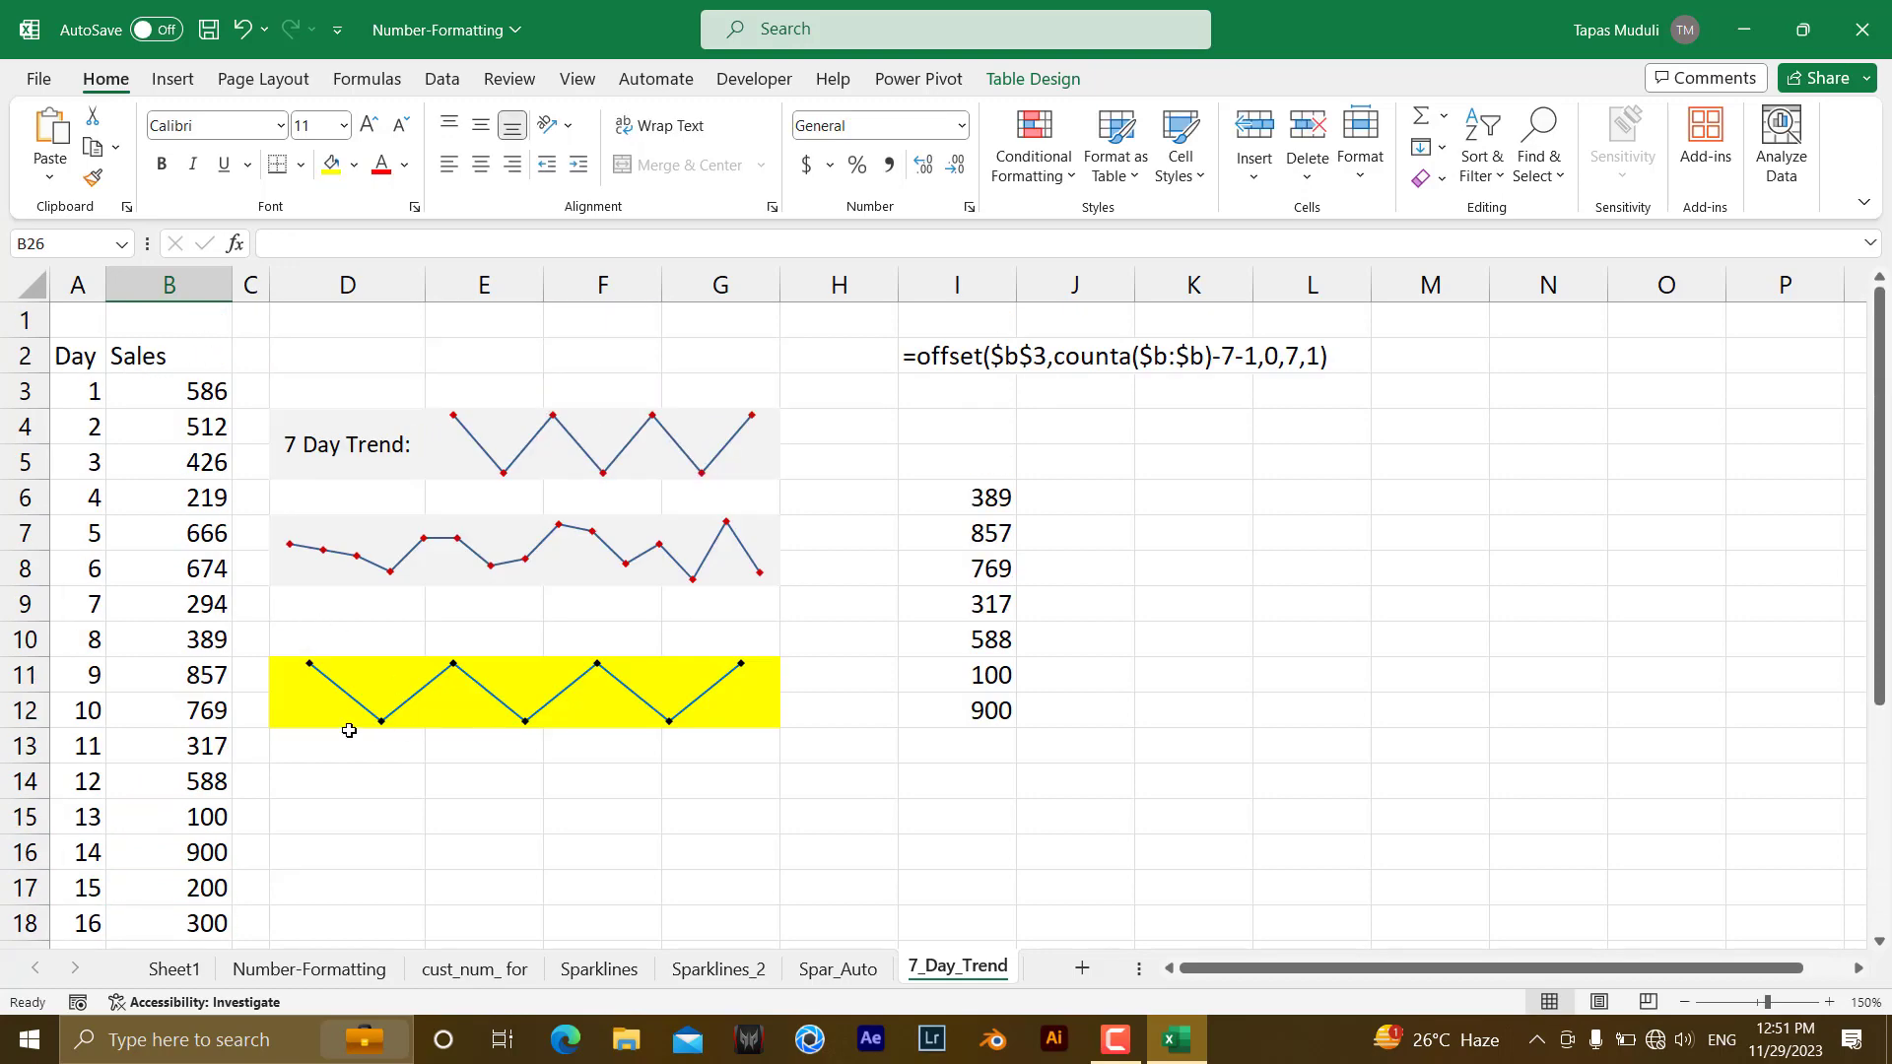
{"action": "scroll", "coordinate": [441, 718], "scroll_direction": "down", "scroll_amount": 3}
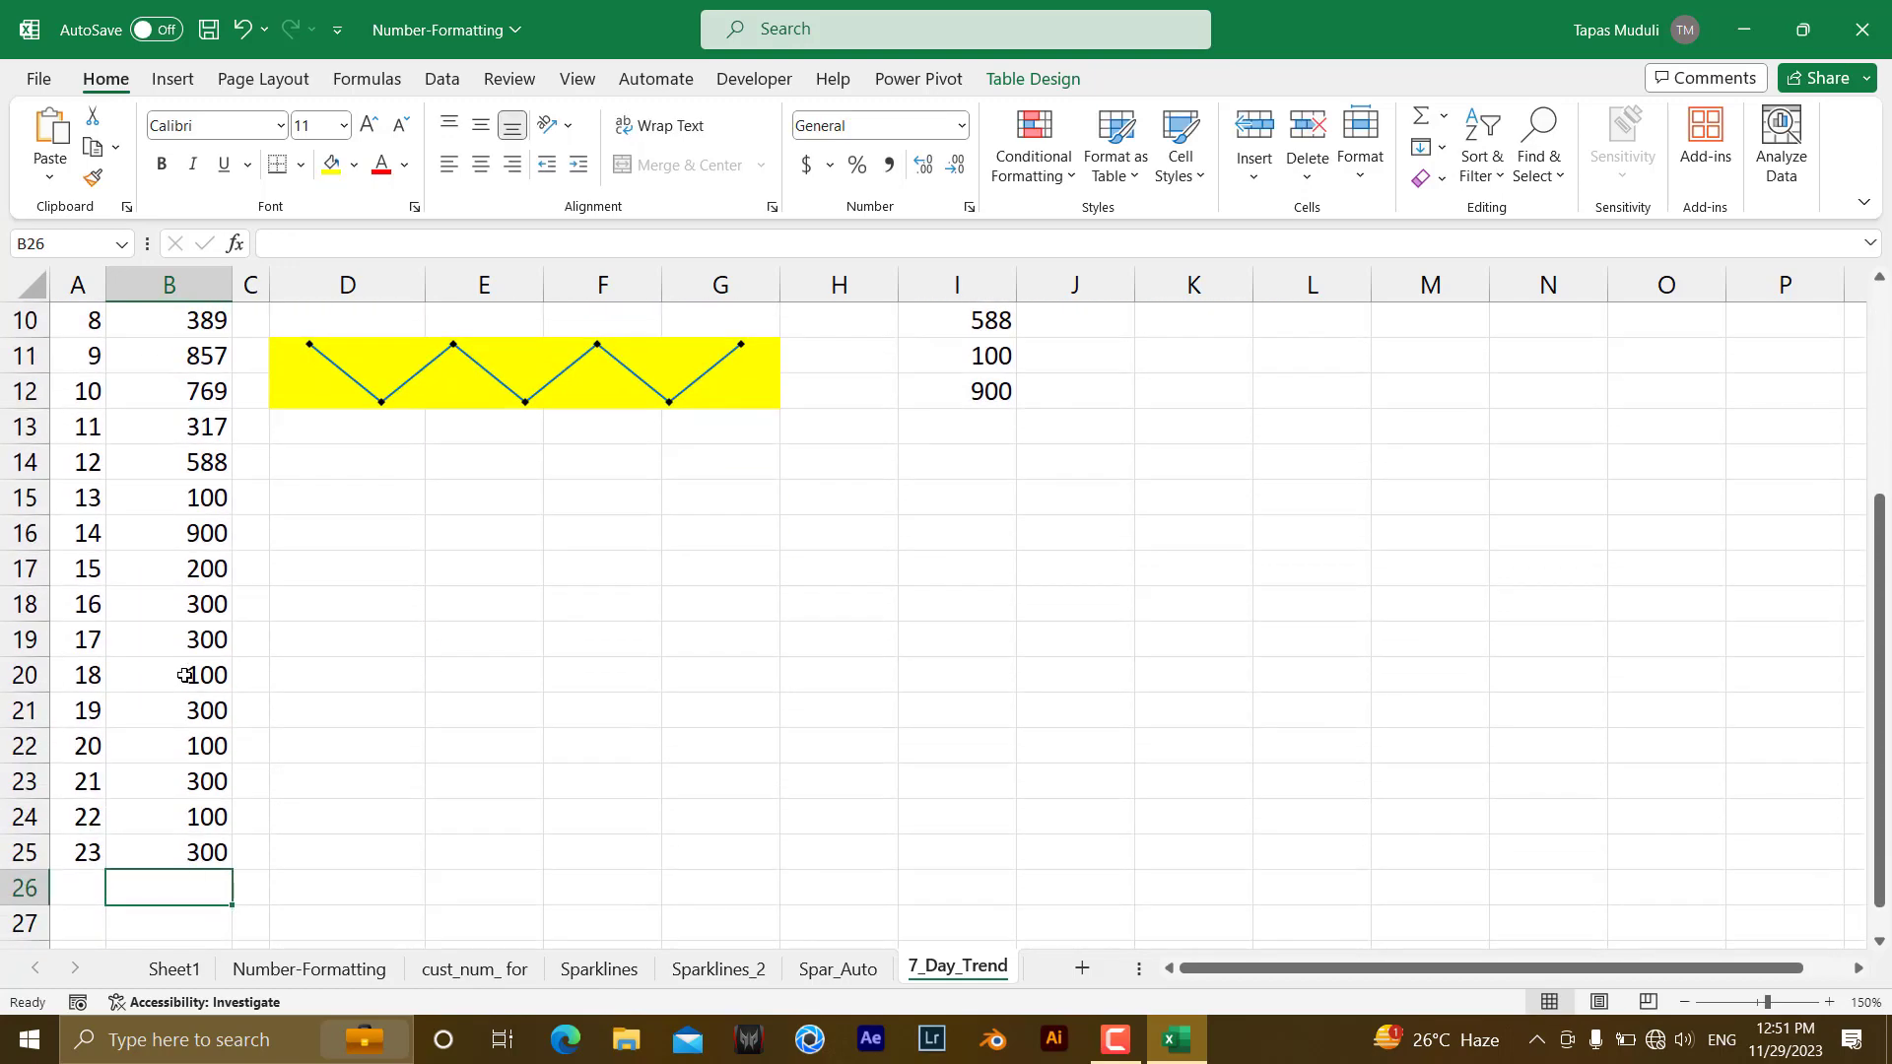
{"action": "scroll", "coordinate": [502, 785], "scroll_direction": "up", "scroll_amount": 2}
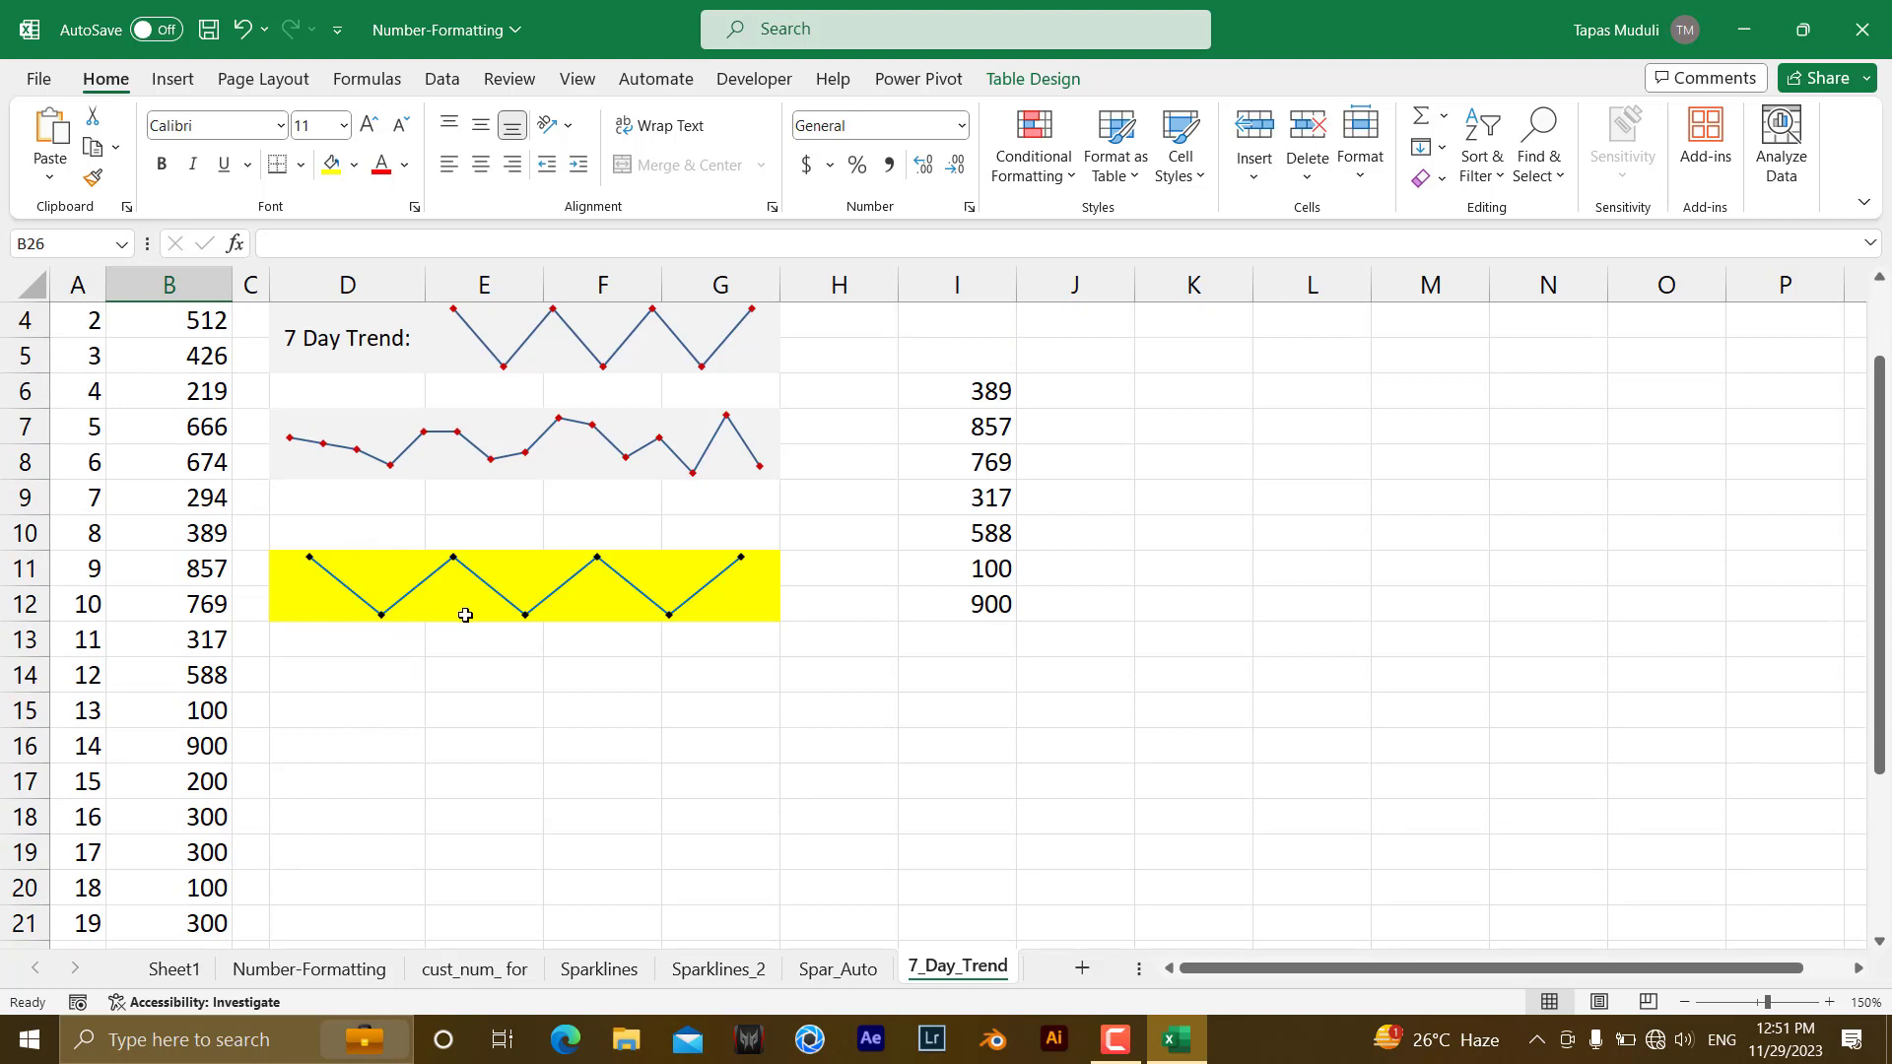
{"action": "scroll", "coordinate": [547, 653], "scroll_direction": "up", "scroll_amount": 1}
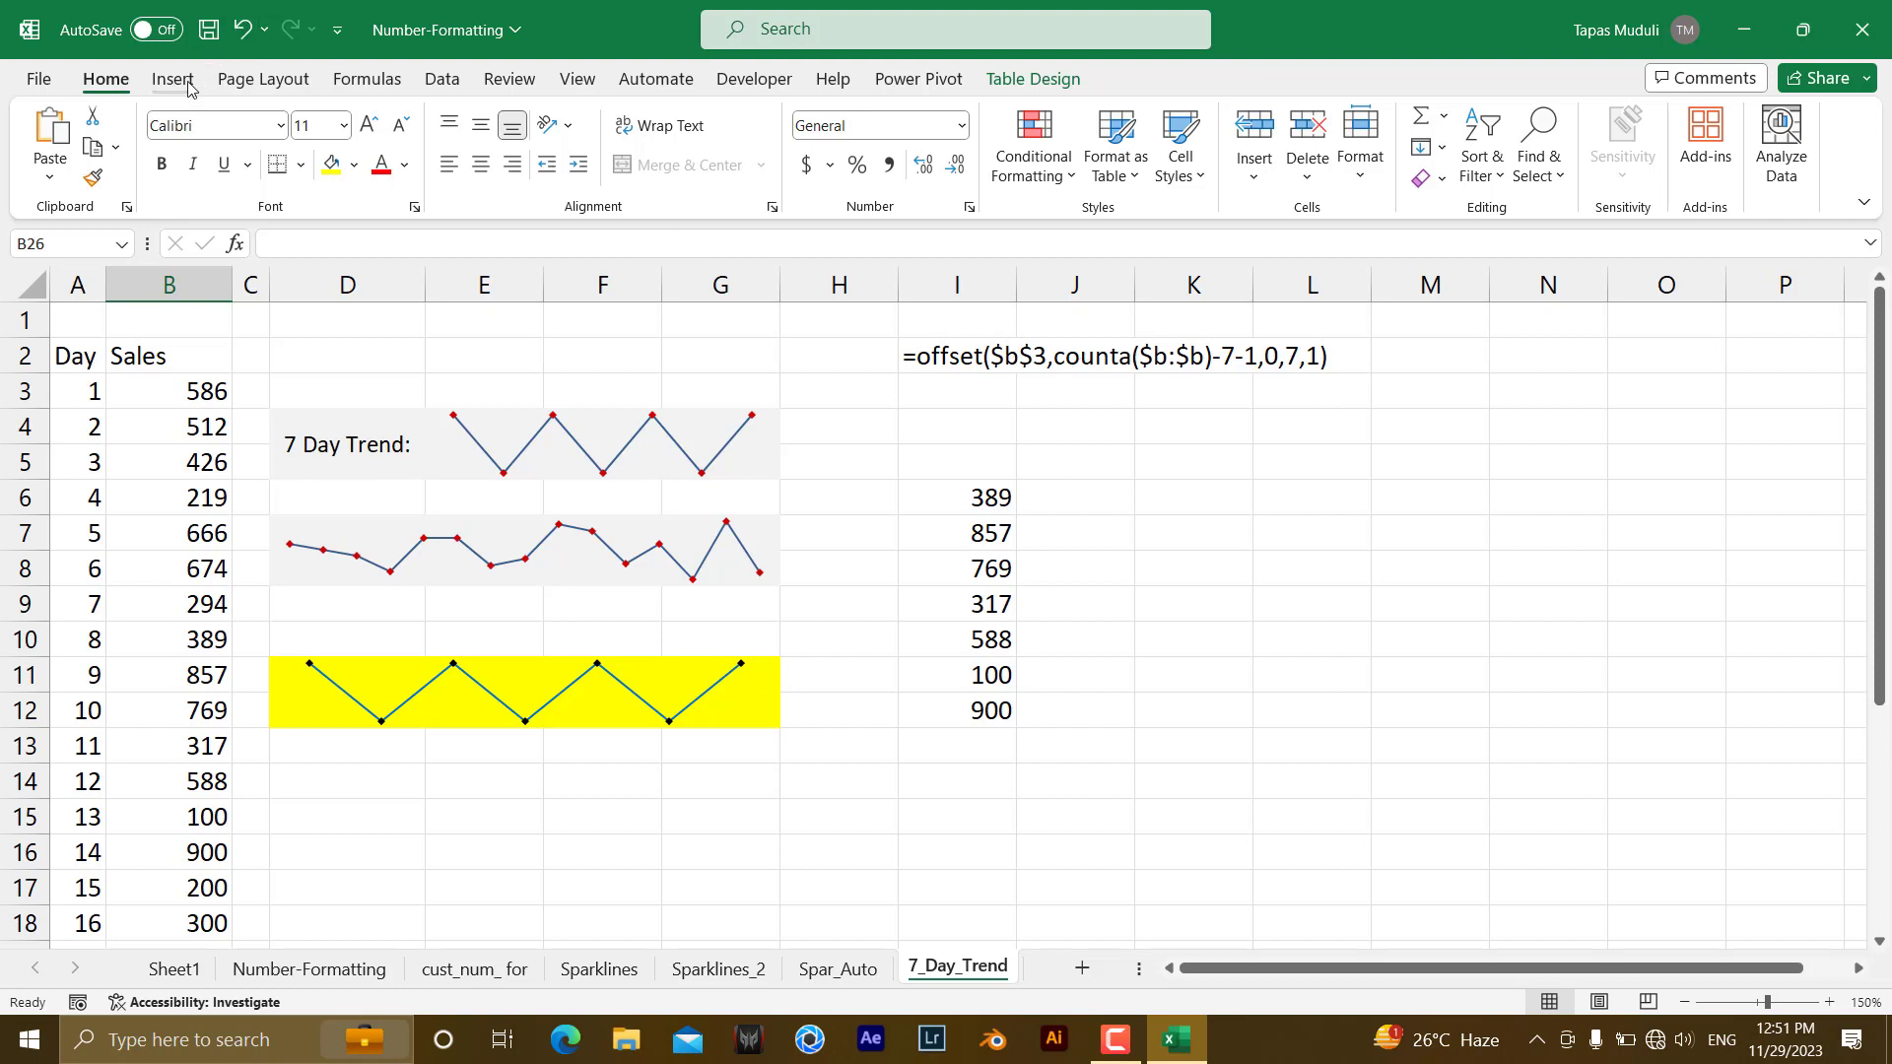
{"action": "left_click", "coordinate": [396, 84]}
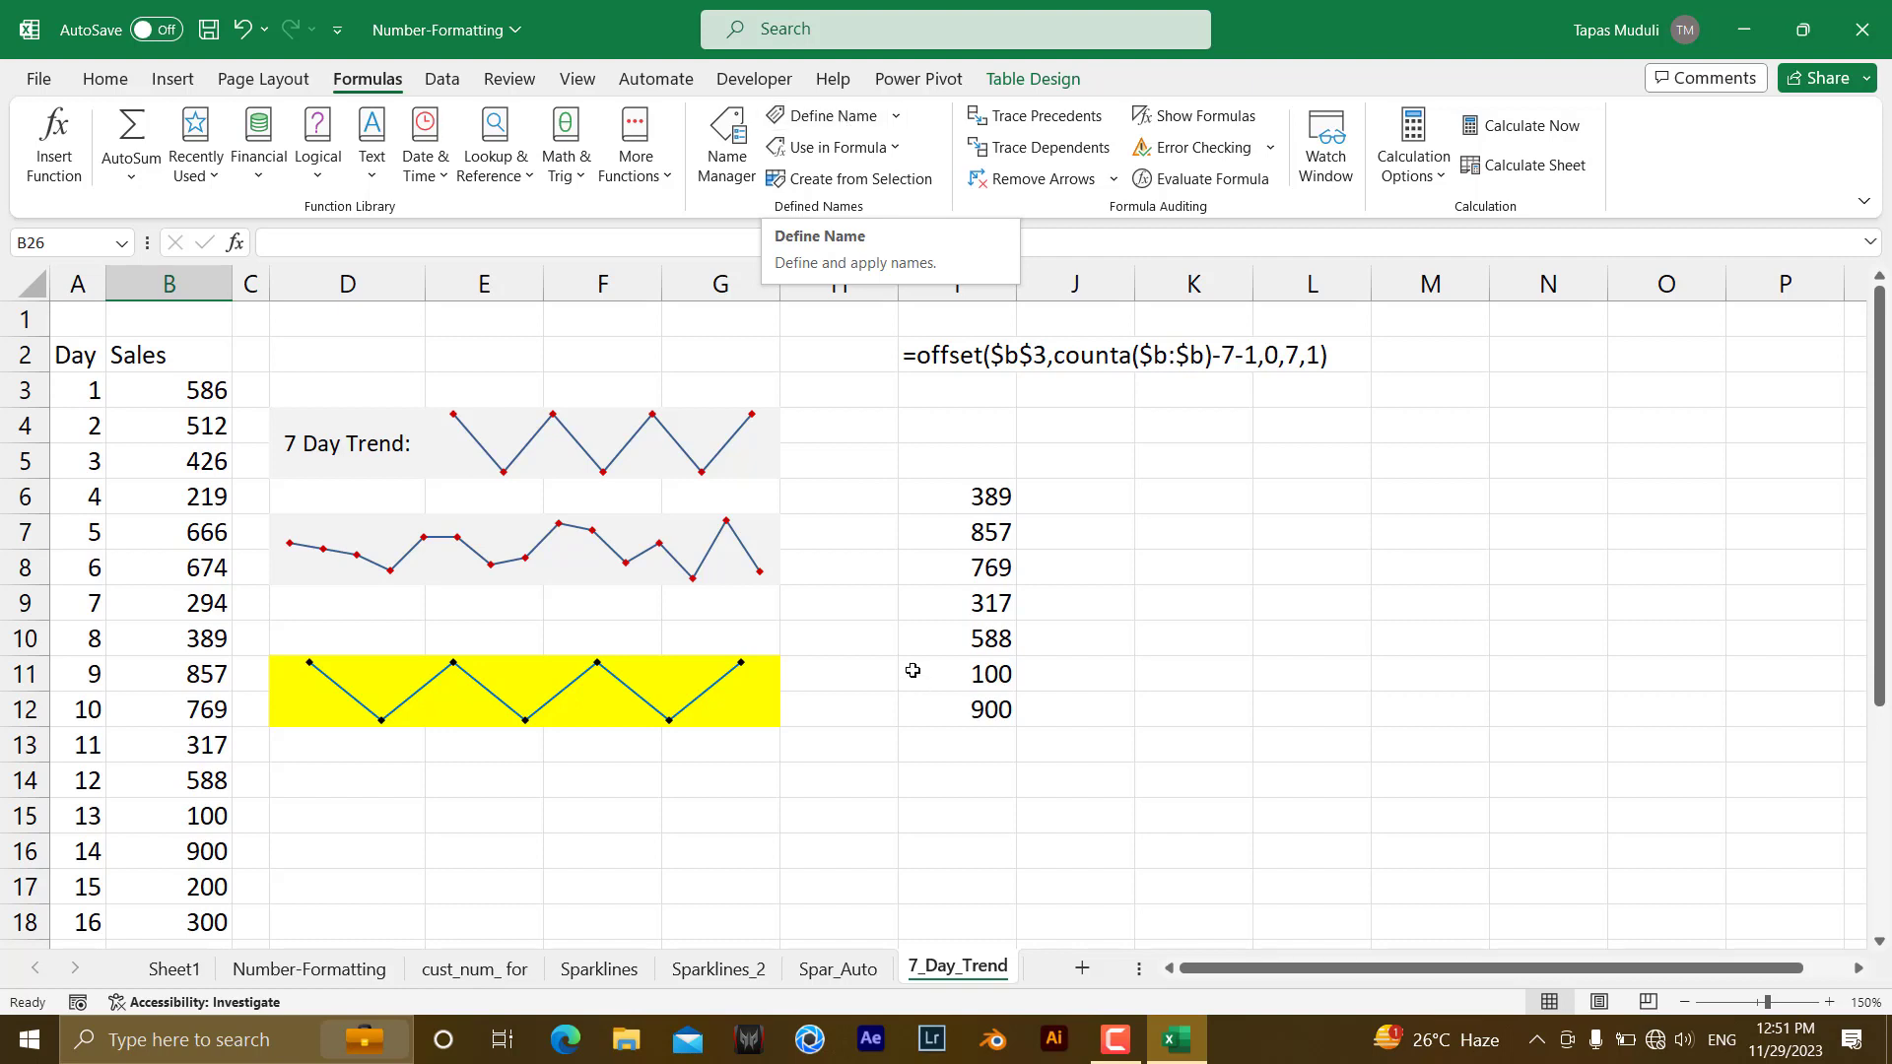
{"action": "left_click", "coordinate": [582, 710]}
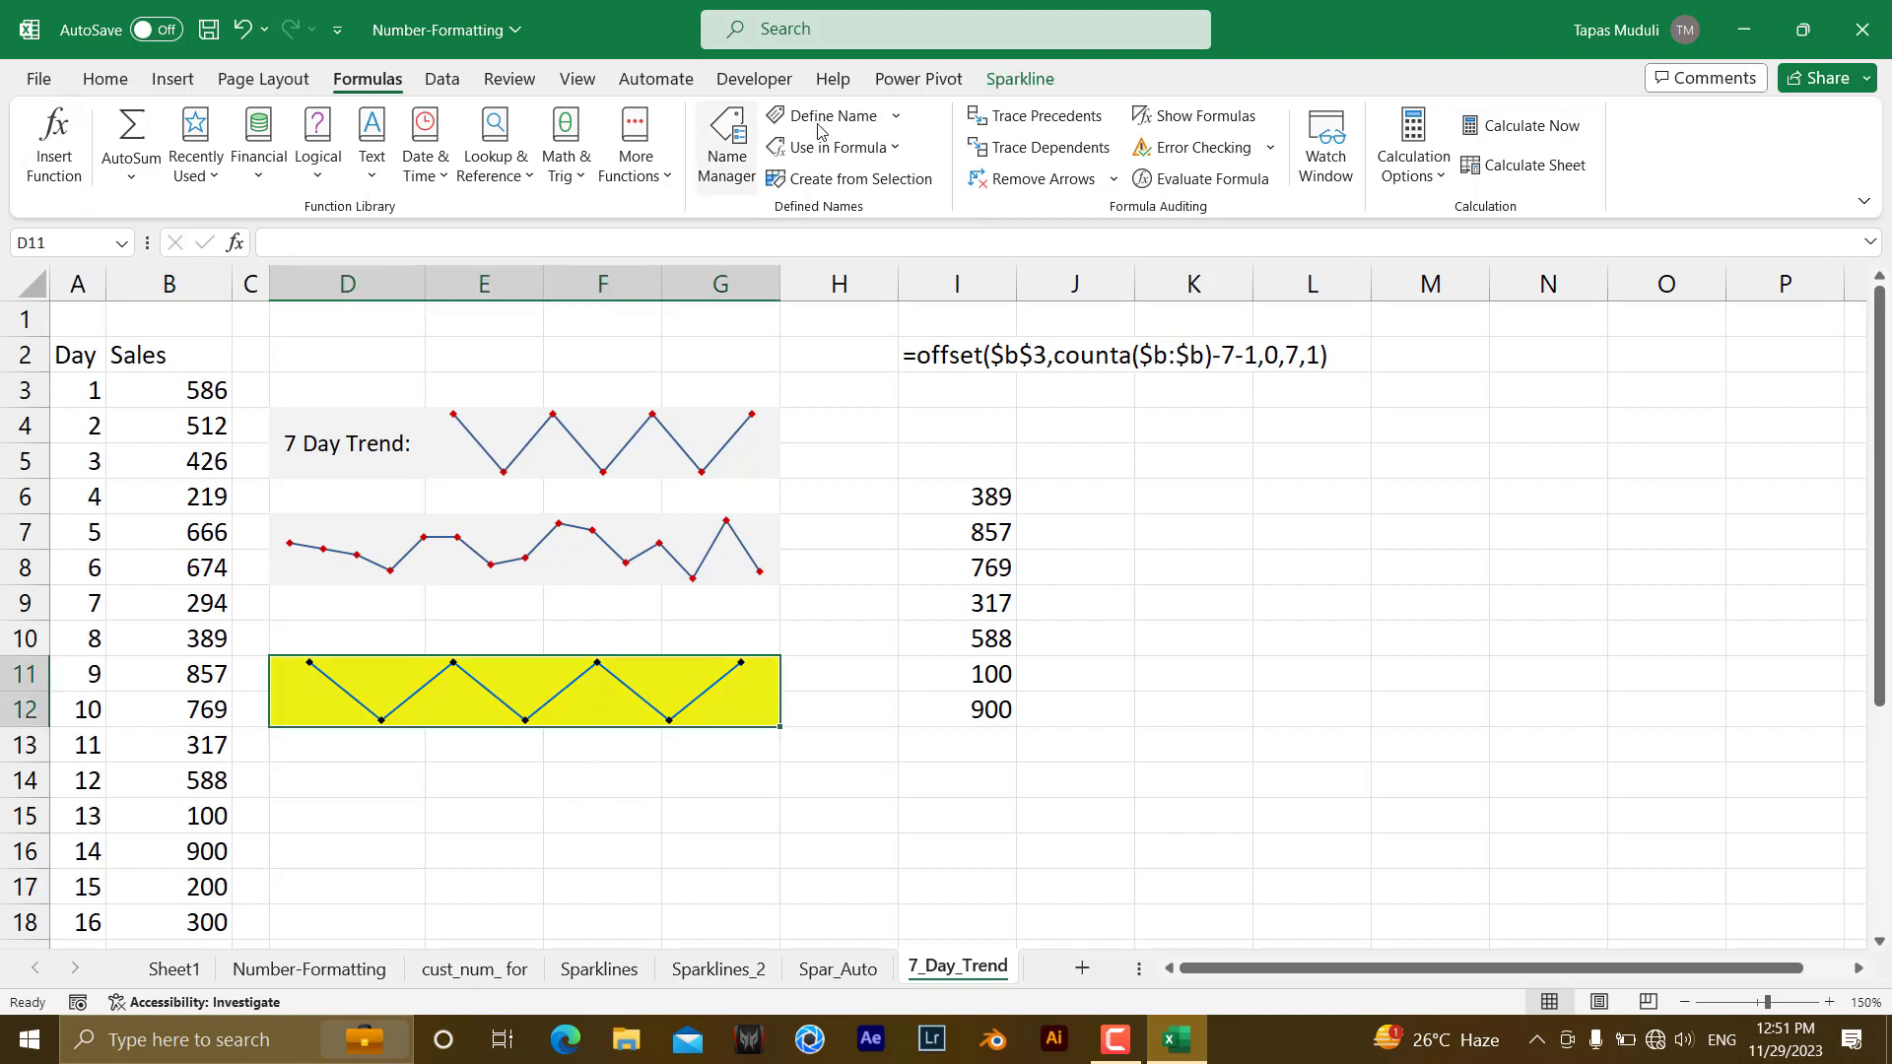
{"action": "left_click", "coordinate": [1019, 79]}
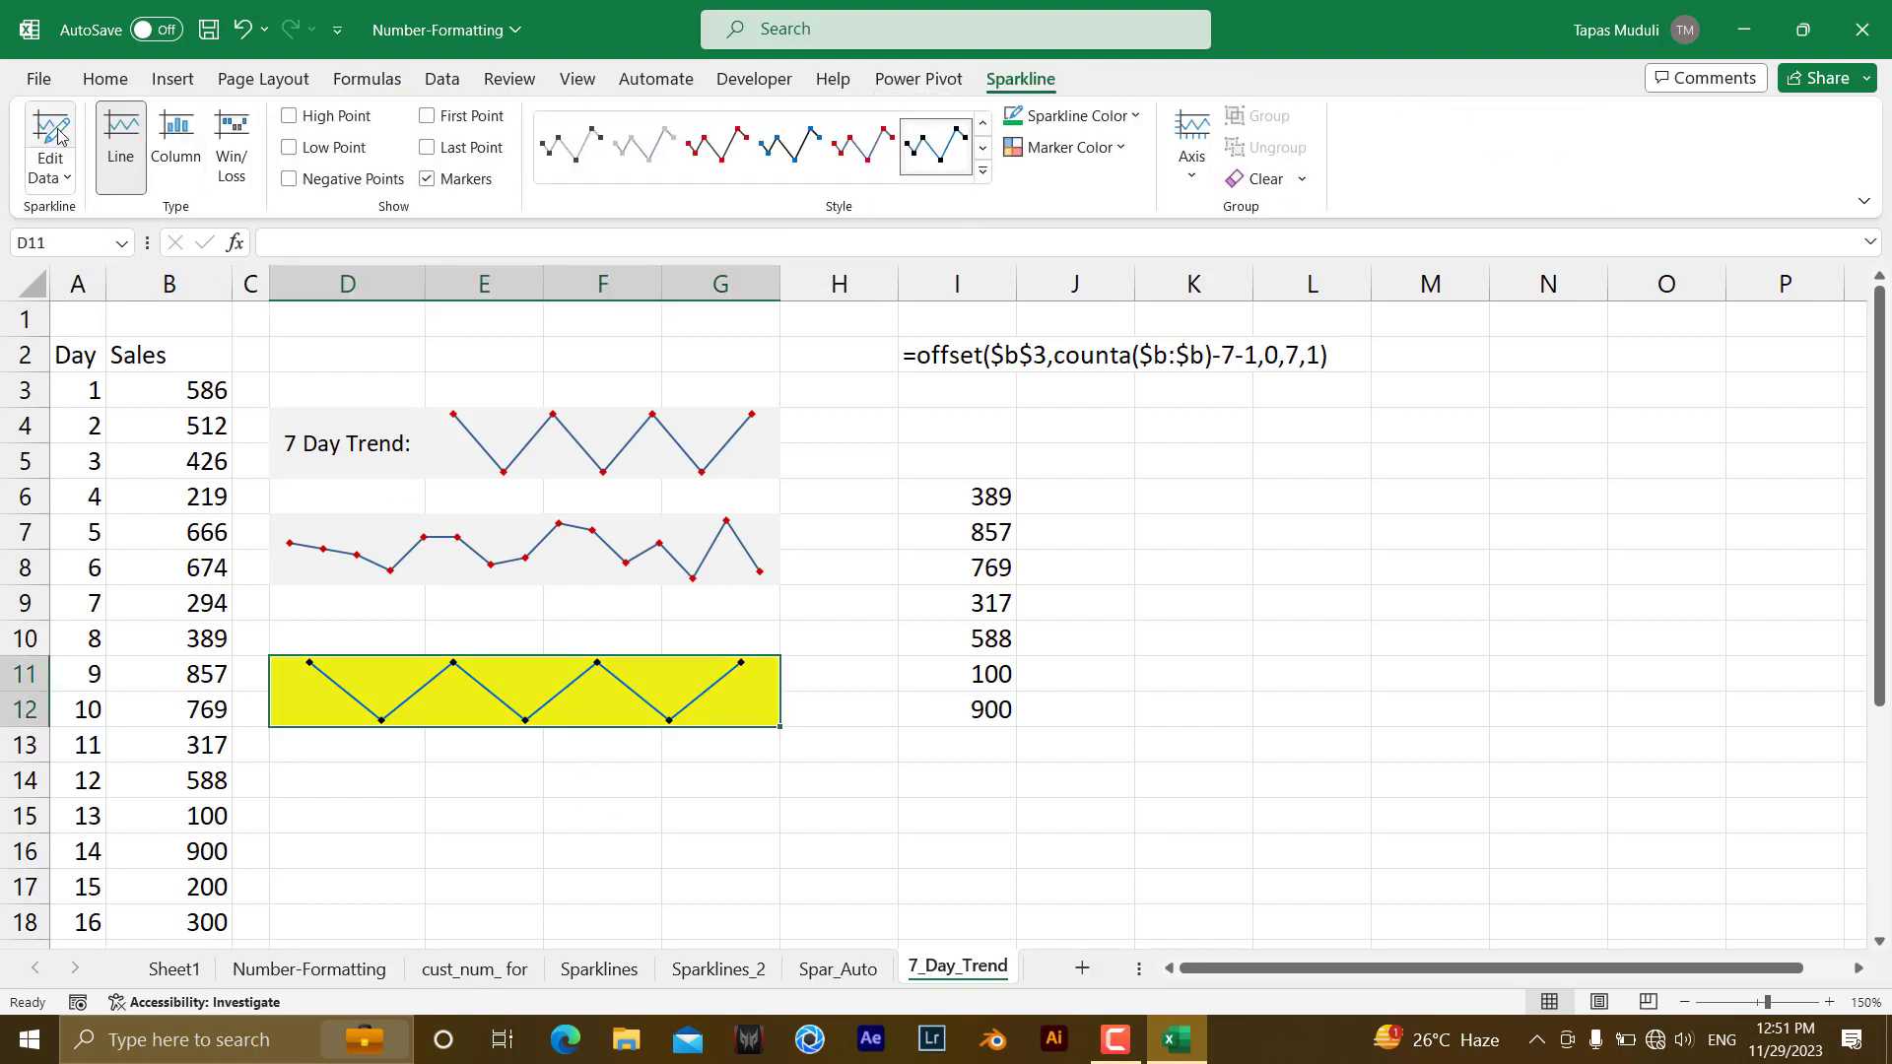
{"action": "left_click", "coordinate": [48, 134]}
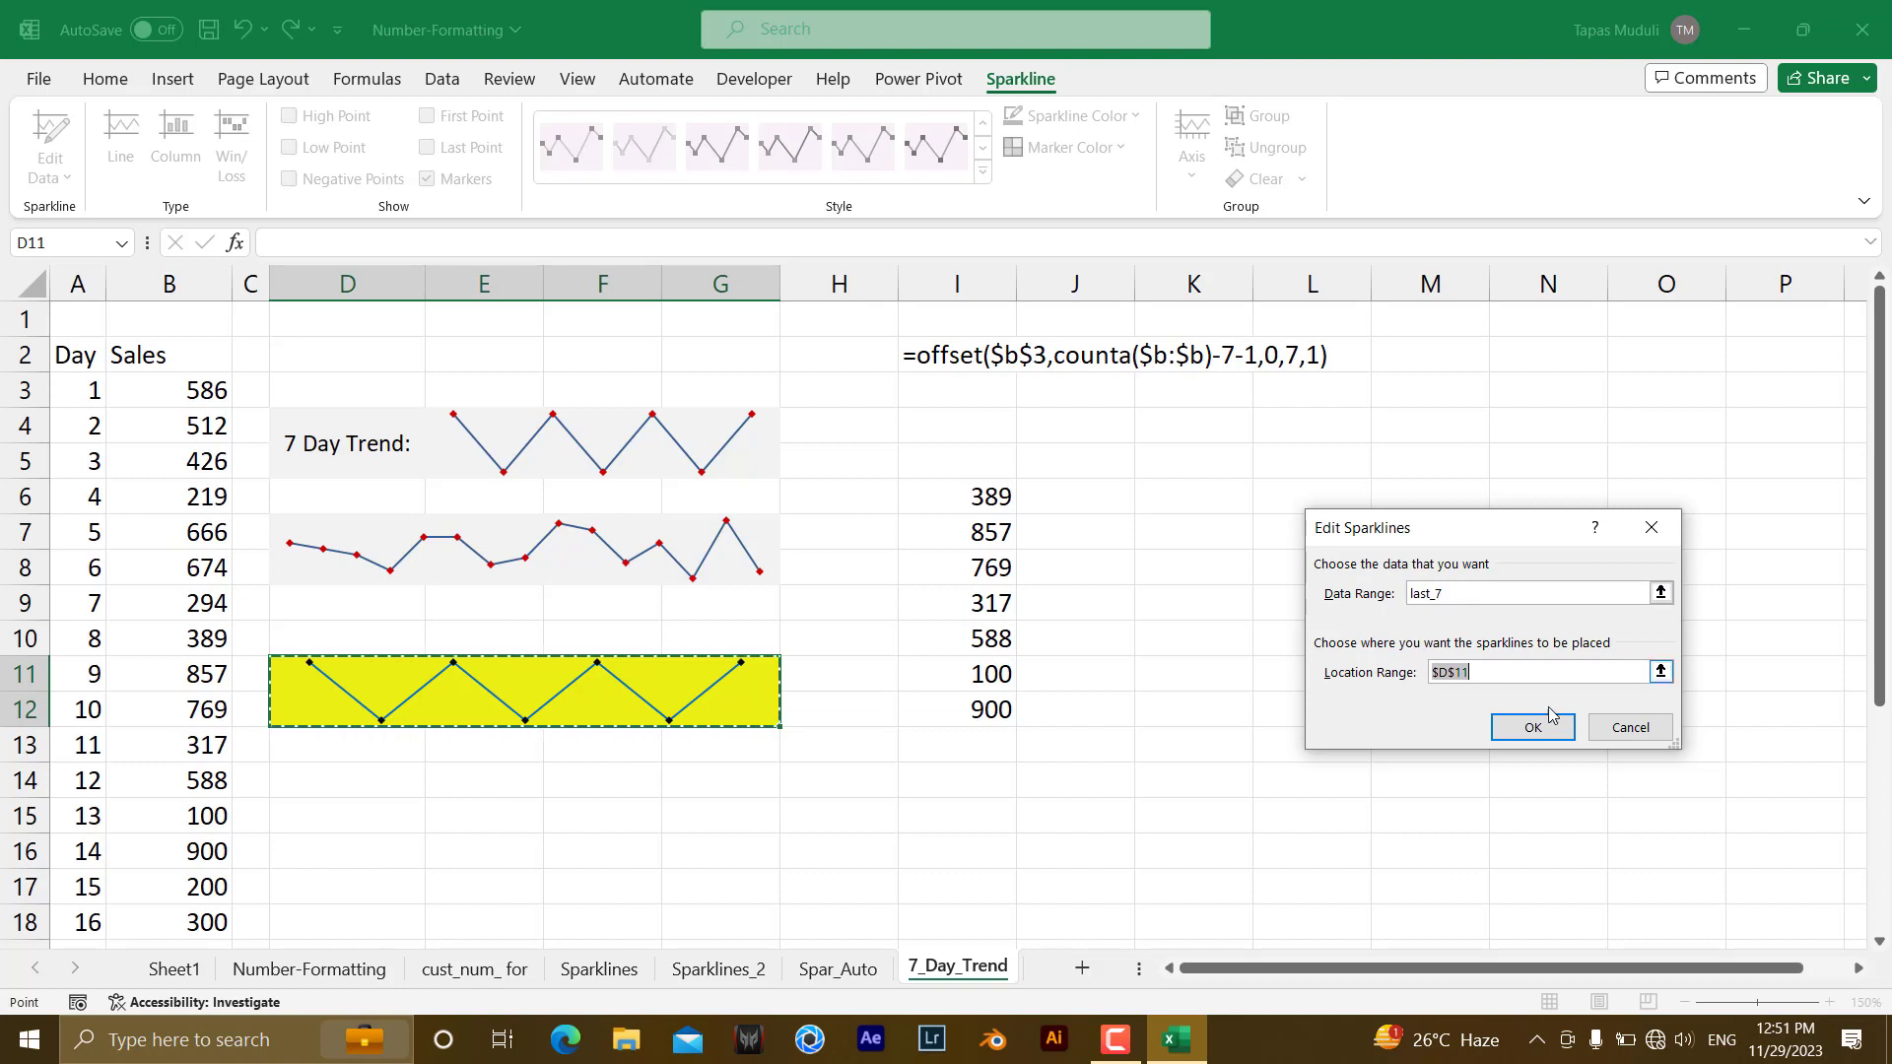
{"action": "left_click", "coordinate": [1643, 732]}
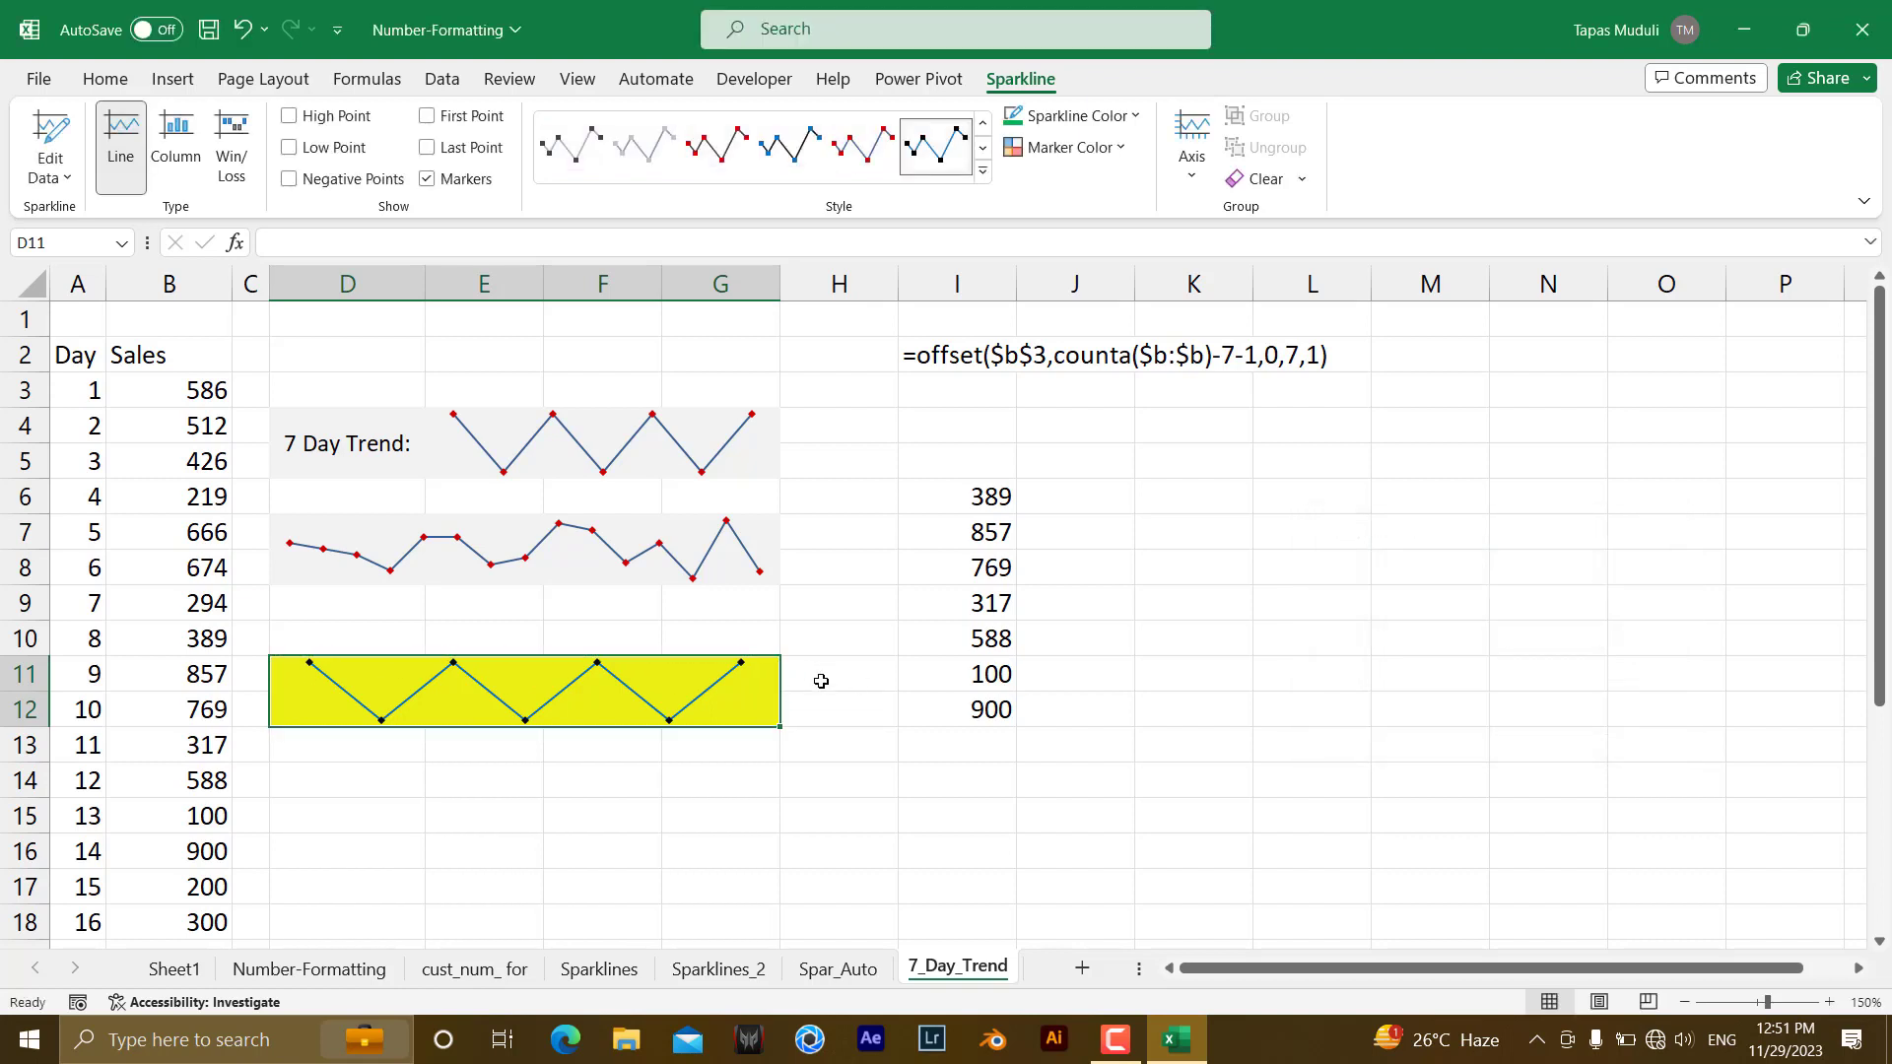